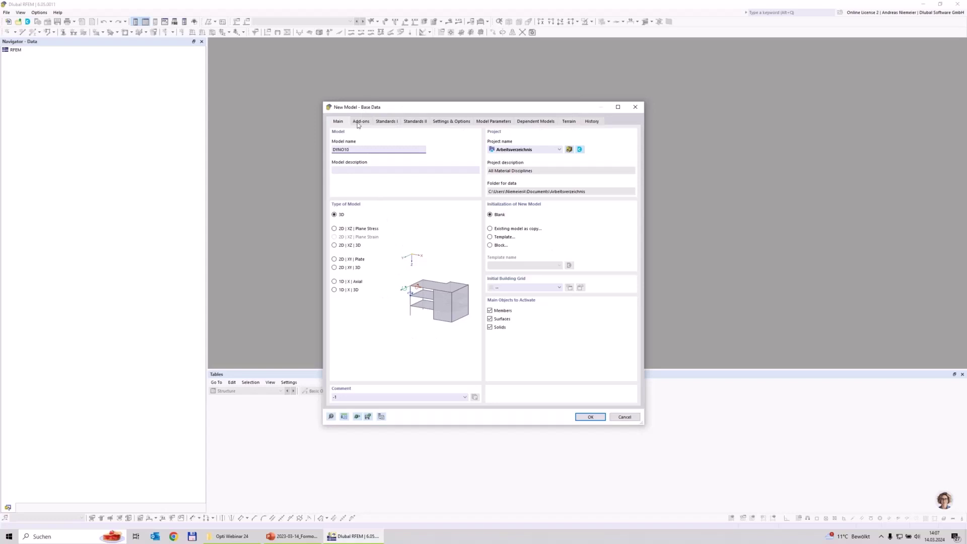
Enable the Time History Analysis and Steel Design add-ons for the new model
left_click(362, 122)
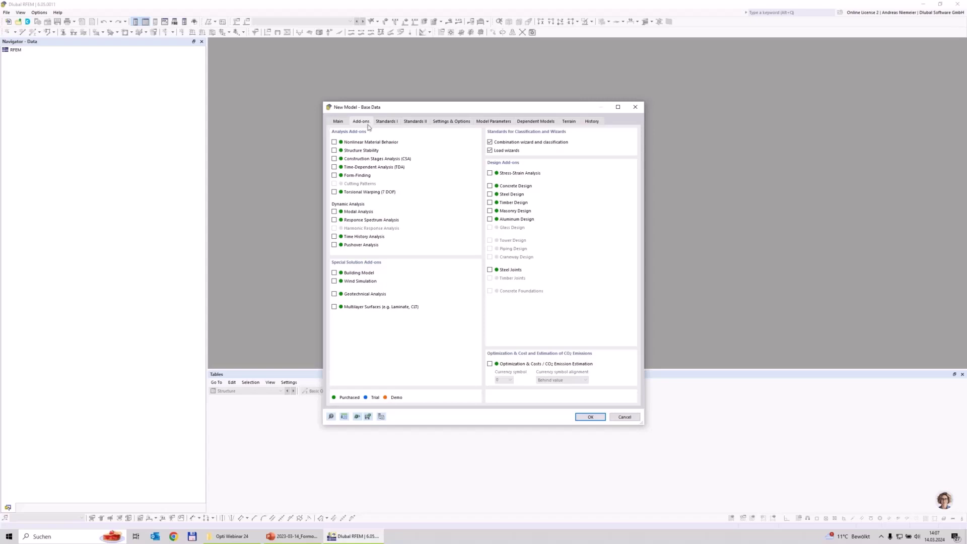
left_click(334, 237)
left_click(490, 194)
Choose EN 1993 as the steel design standard and create the model
left_click(386, 122)
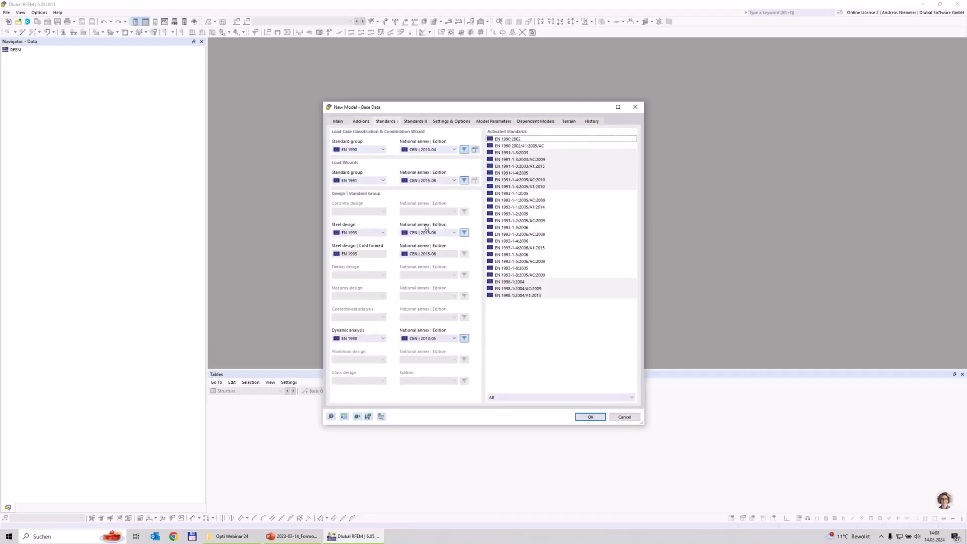
left_click(356, 233)
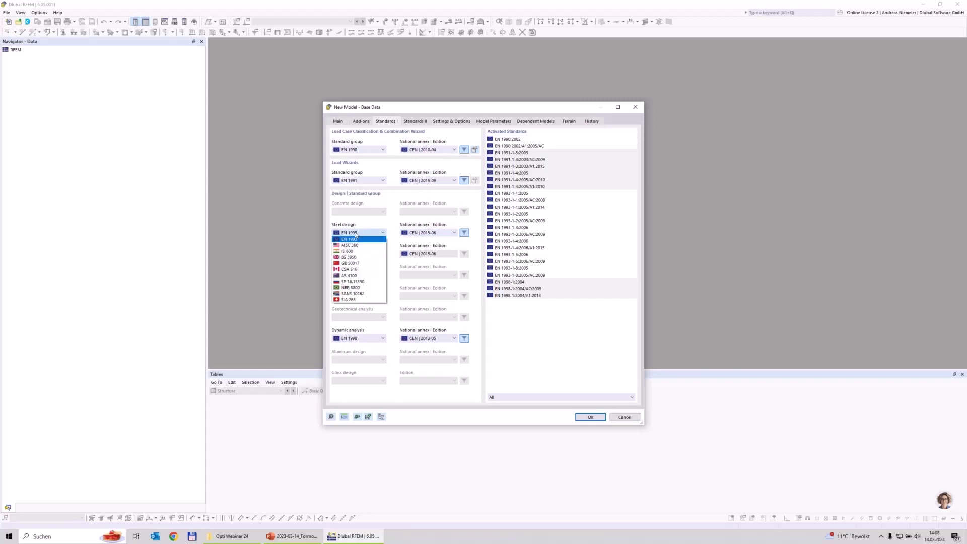
left_click(352, 239)
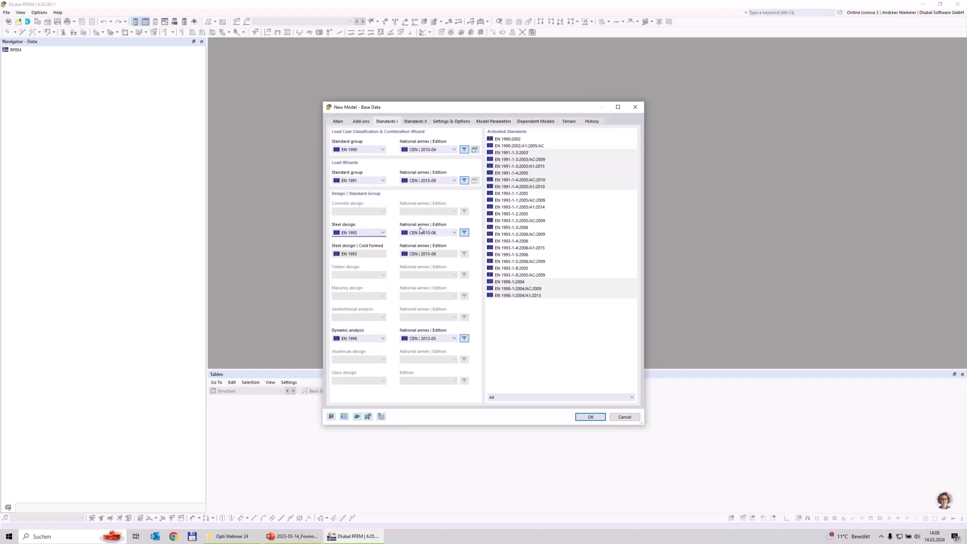
left_click(599, 417)
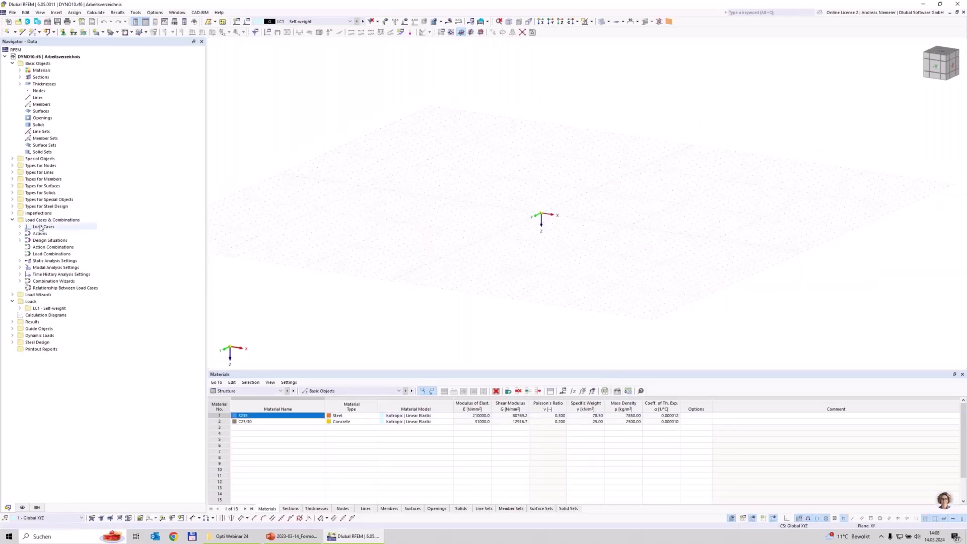
Define a new beam member with the ArcelorMittal IPE 360 section to EN 10365:2017 in S235 steel
middle_click_drag(491, 258, 416, 251)
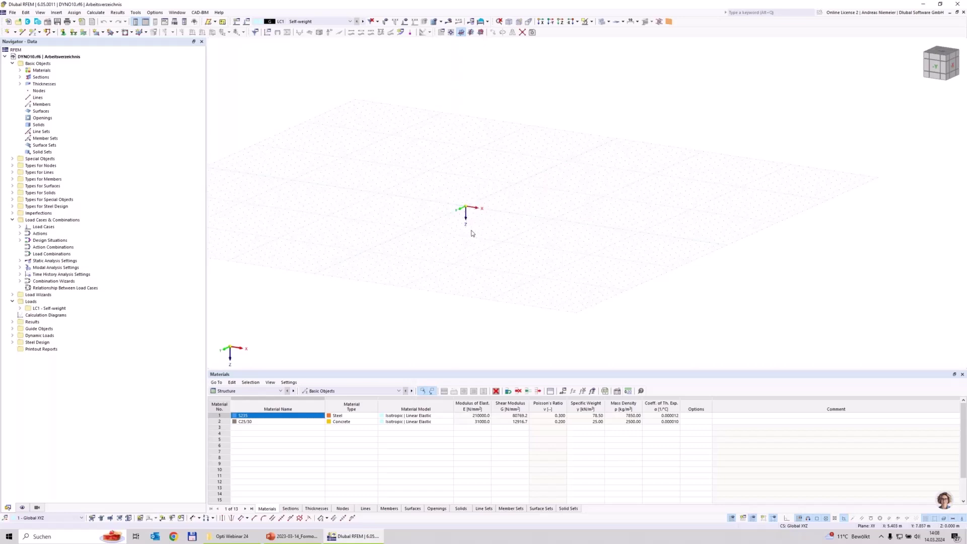
middle_click_drag(459, 238, 484, 230)
scroll(484, 230, "up", 3)
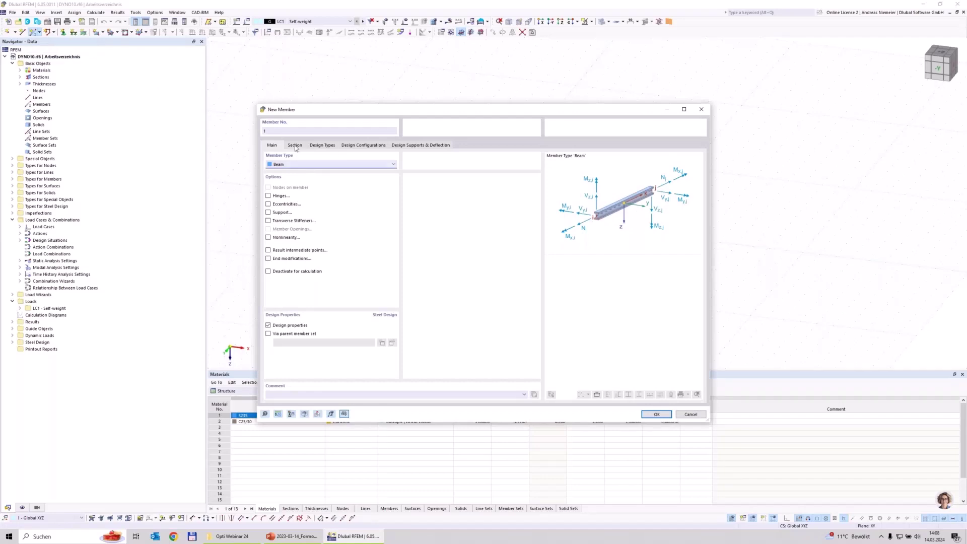
left_click(295, 145)
left_click(481, 331)
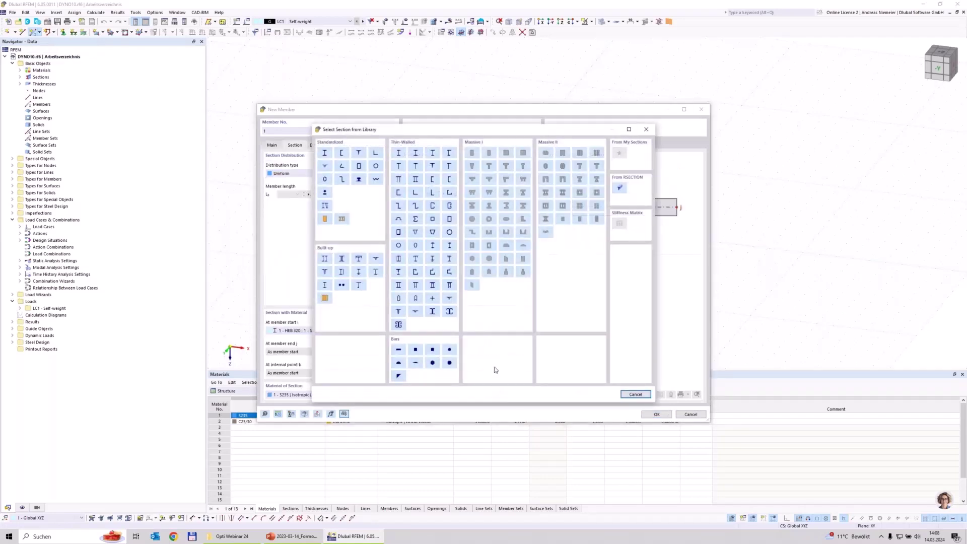
left_click(329, 152)
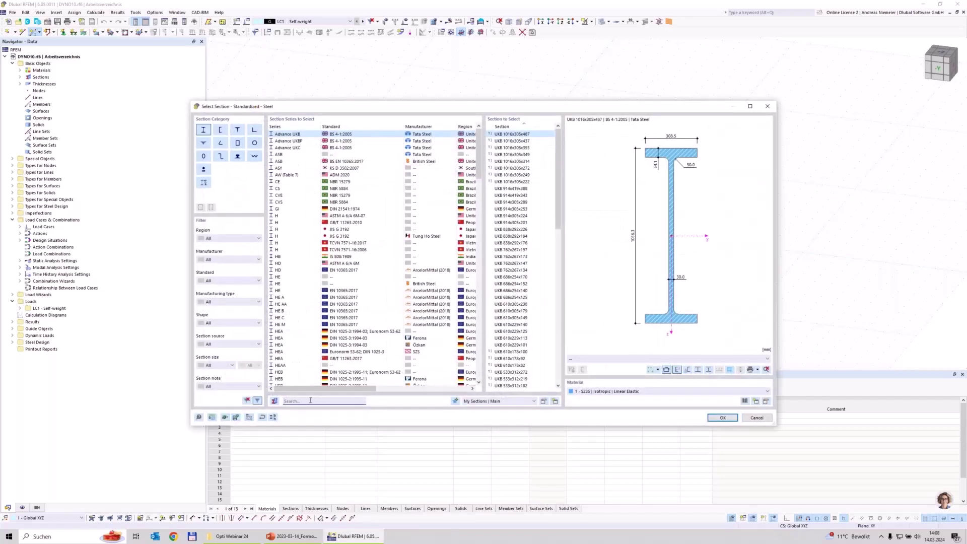
left_click(310, 401)
type("i")
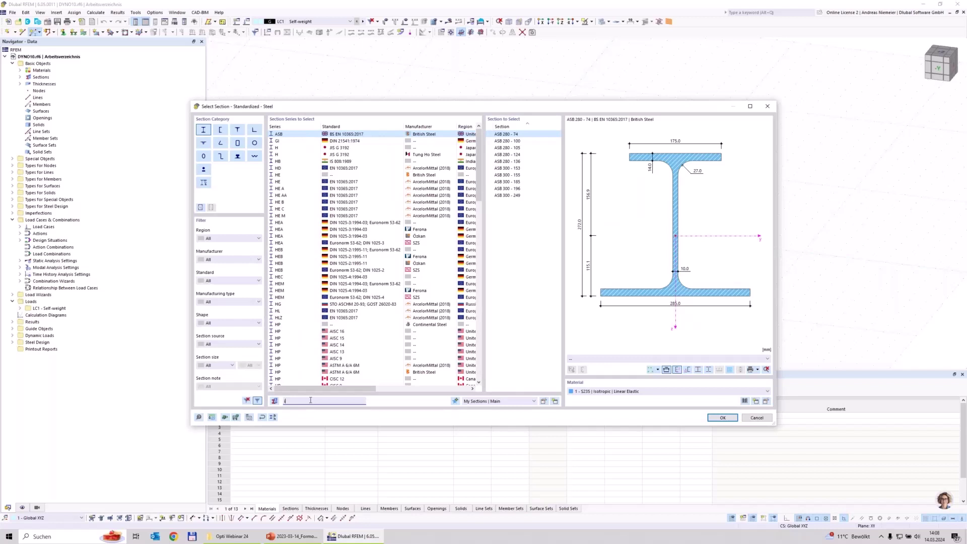
type("pe")
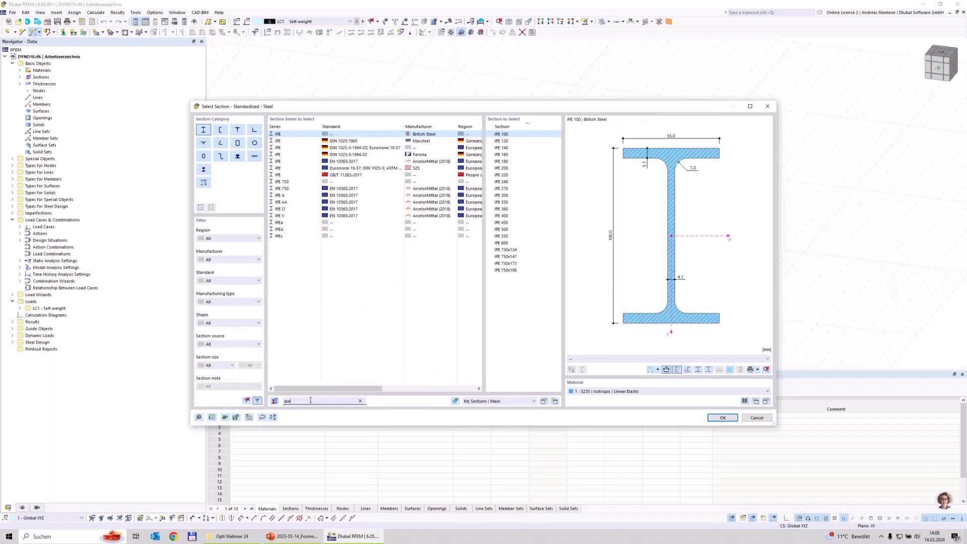
type(" 360")
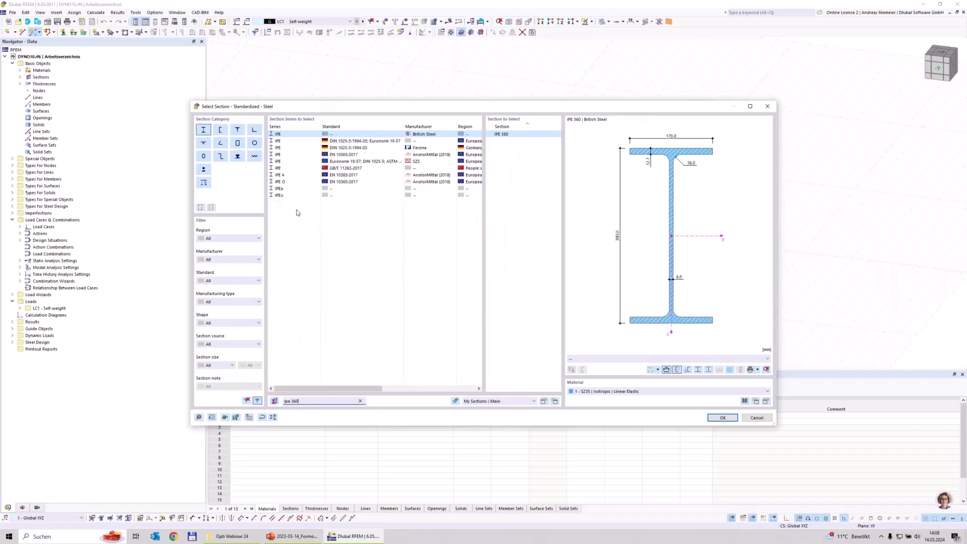
left_click(297, 154)
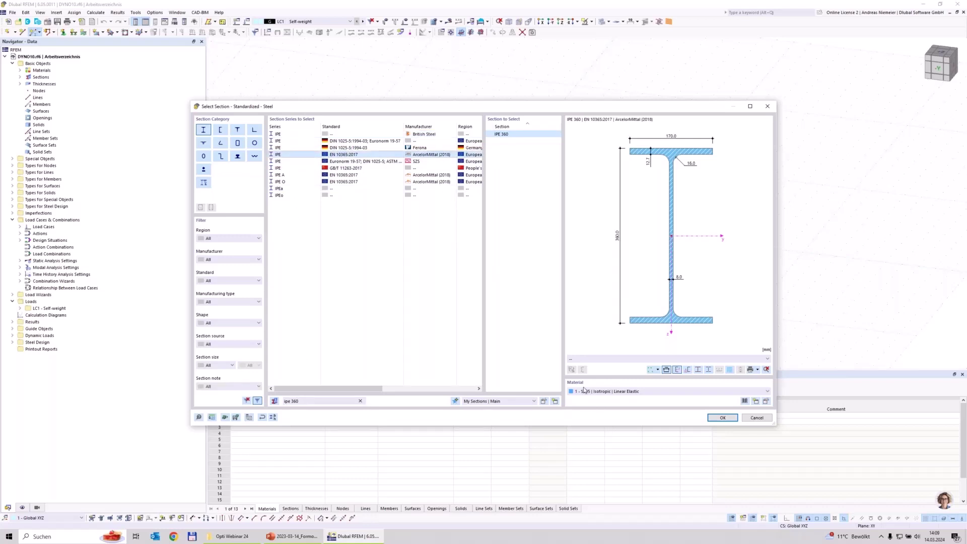
left_click(722, 419)
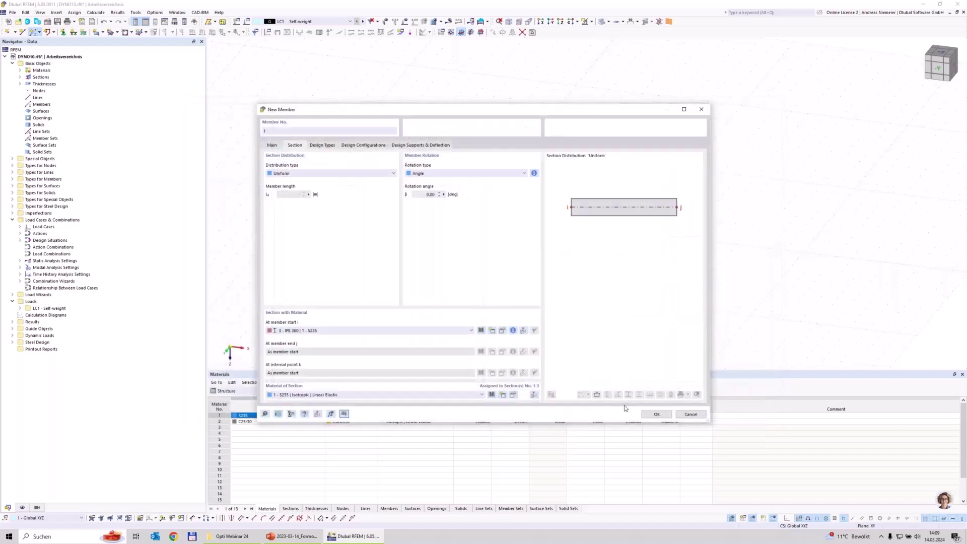
left_click(655, 414)
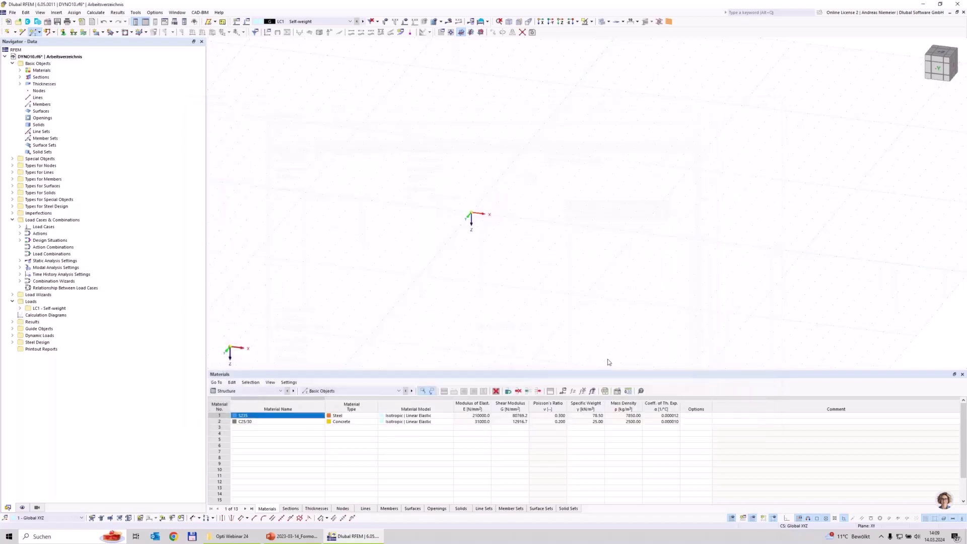
Place a single 10 m member from the origin to X = 10 m along the X axis
left_click(471, 214)
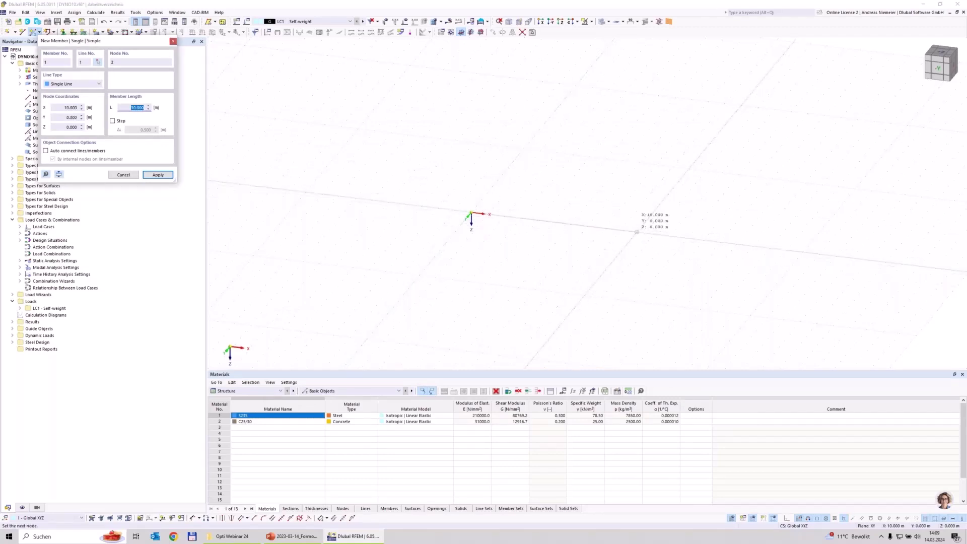
left_click(677, 258)
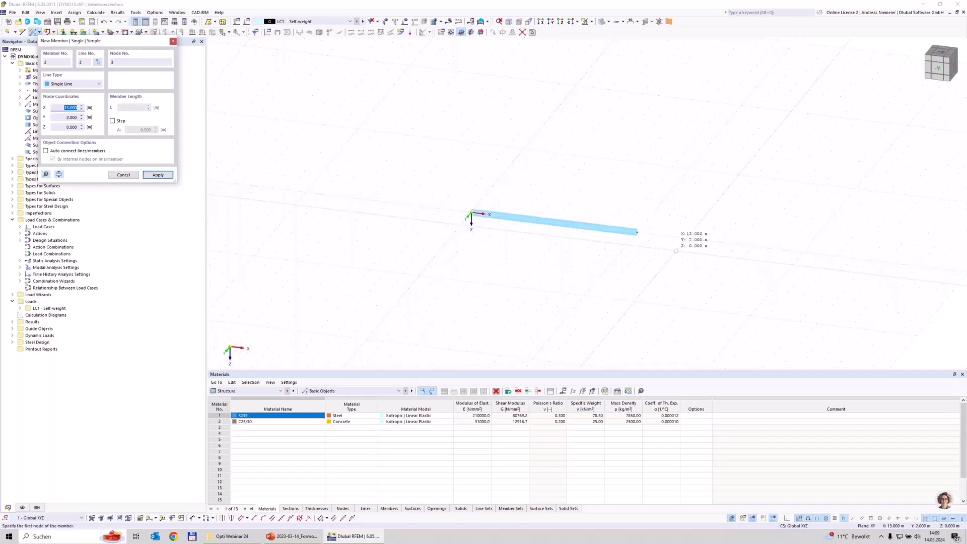
key("Escape")
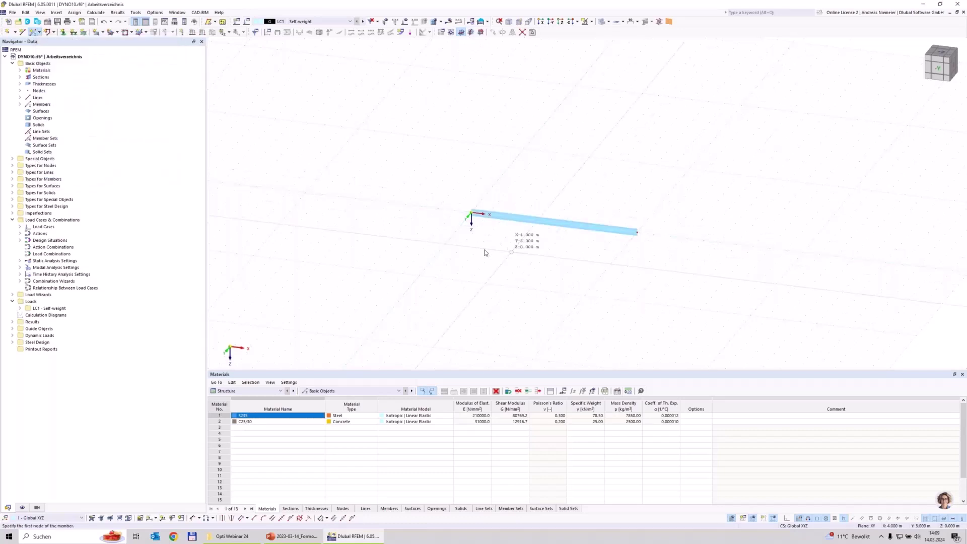
key("Escape")
Assign nodal support 1 to node 1, restraining rotation about X and releasing rotation about Z
scroll(487, 253, "down", 1)
middle_click_drag(487, 252, 461, 229, "ctrl")
scroll(460, 229, "up", 2)
scroll(564, 263, "up", 2)
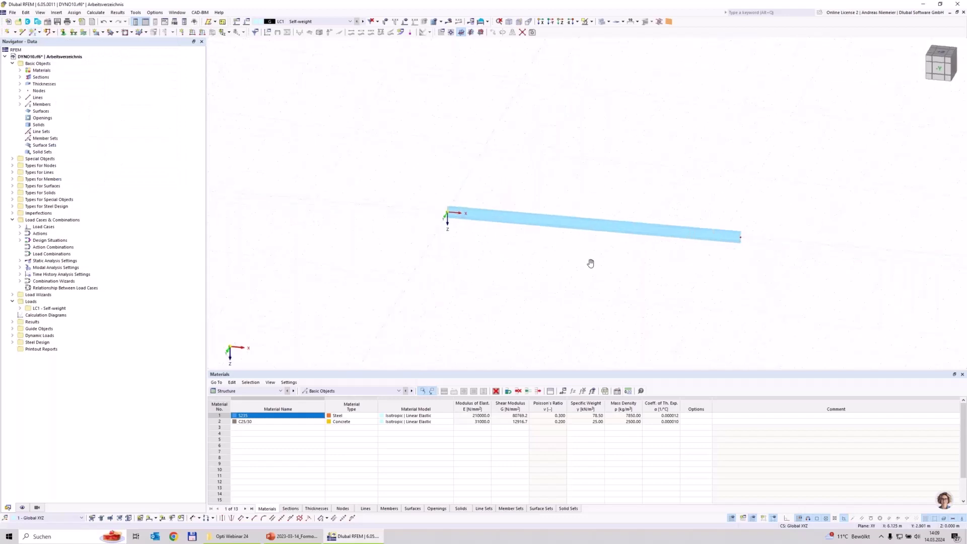
middle_click_drag(593, 263, 575, 264)
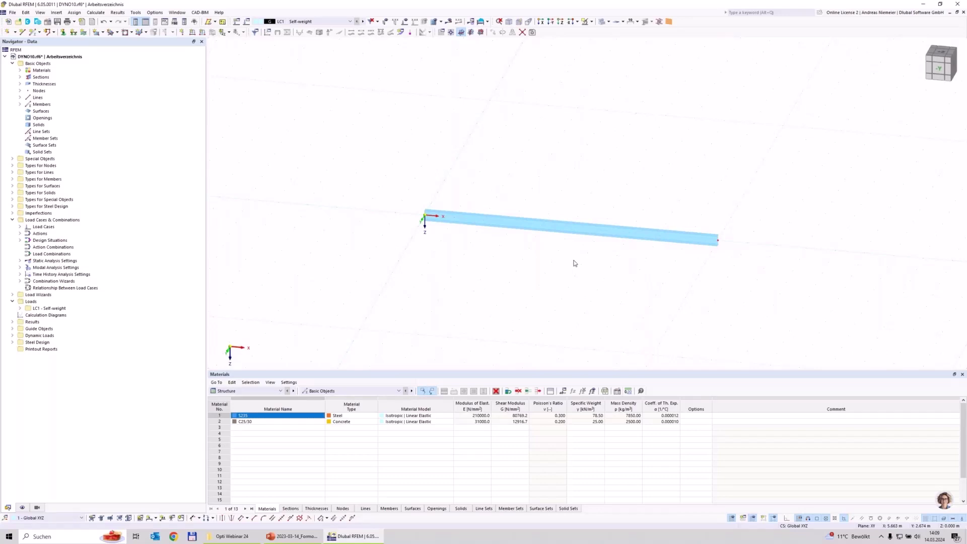
left_click(327, 392)
left_click(330, 404)
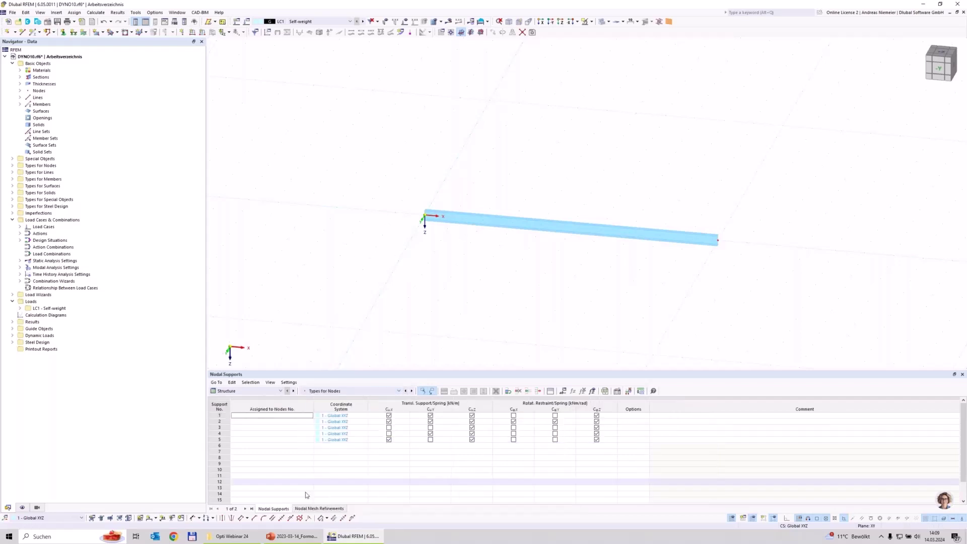
left_click(255, 416)
type("1")
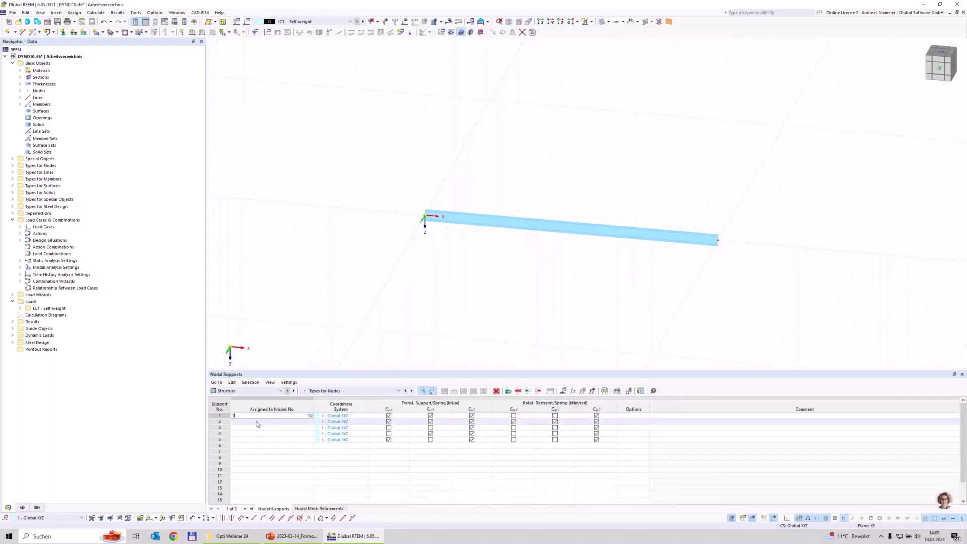
left_click(258, 450)
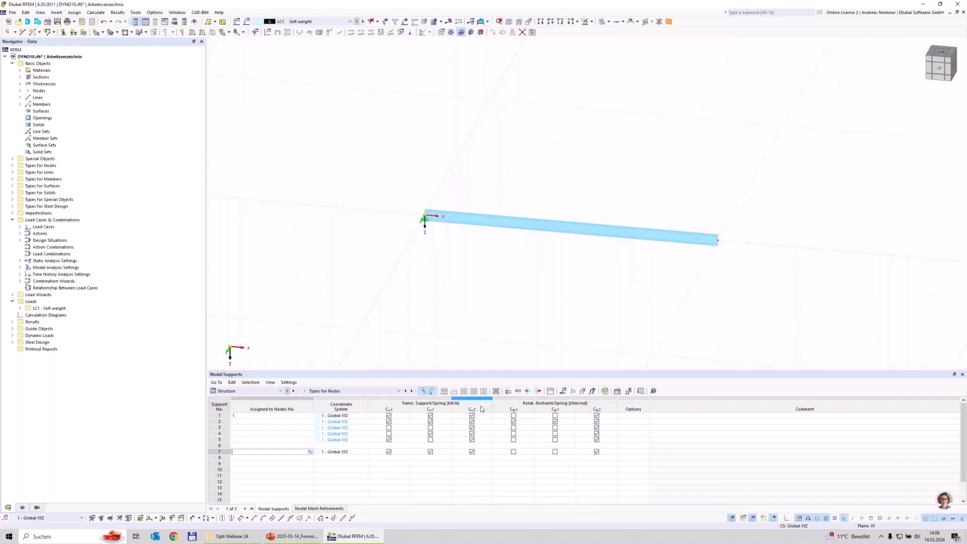
left_click(513, 416)
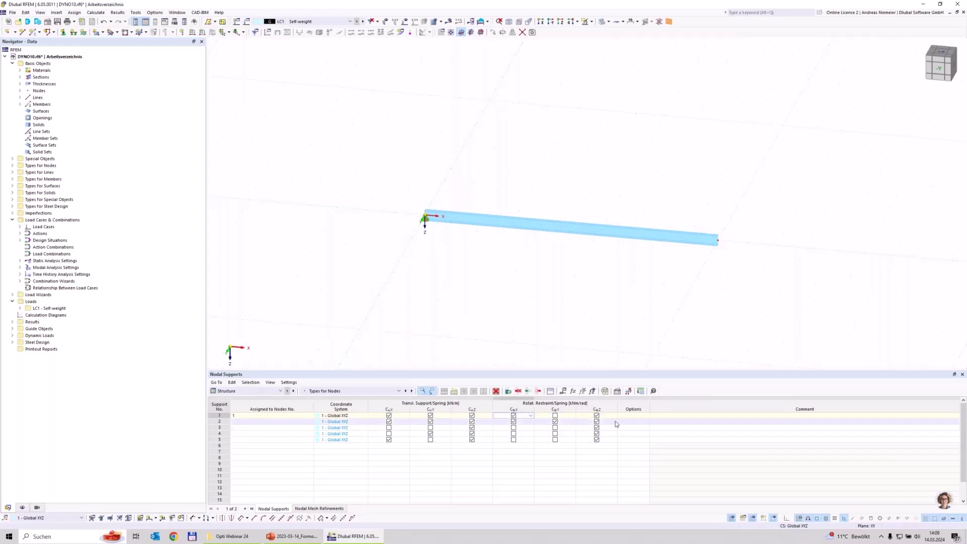
left_click(596, 416)
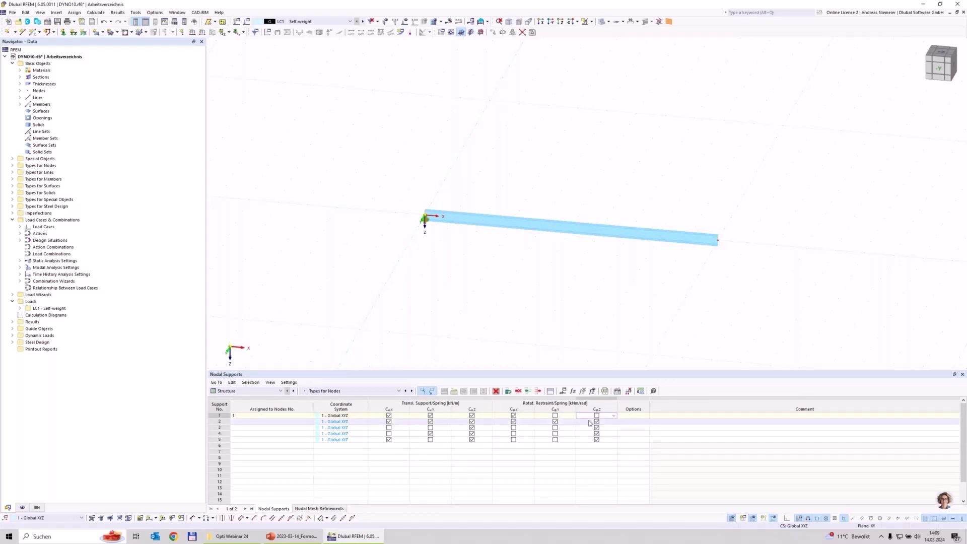
Assign nodal support 2 to node 2, releasing X translation and rotations about Y and Z, and delete the unused support types
left_click(283, 422)
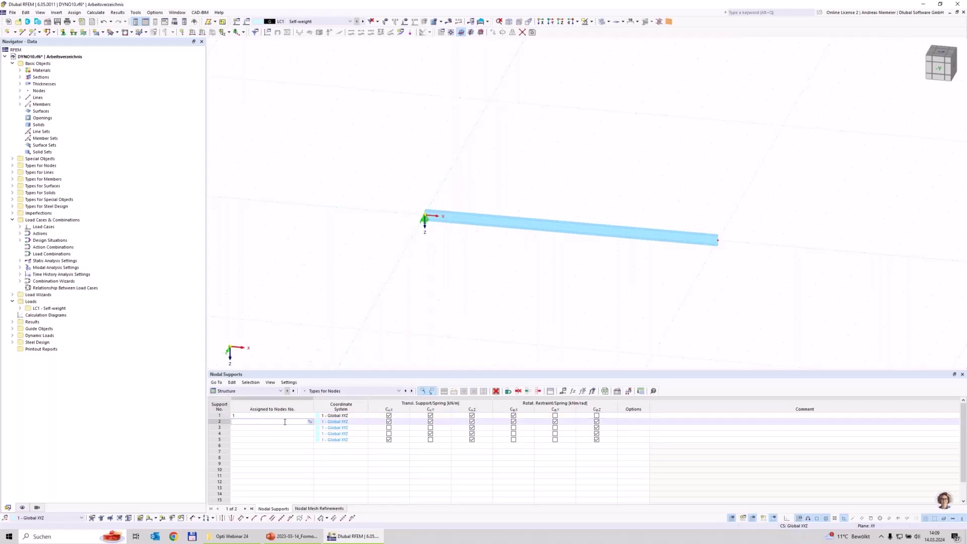
type("2")
left_click(269, 458)
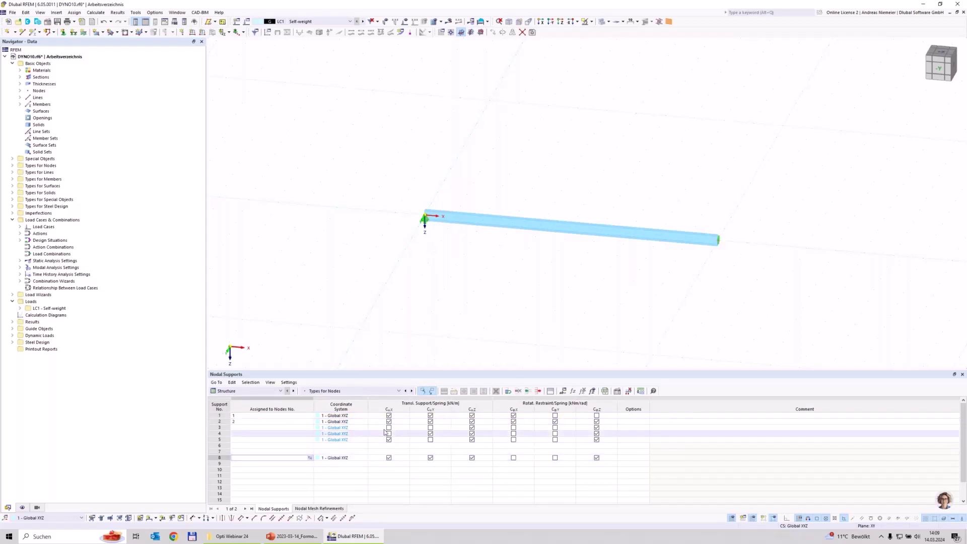
left_click(389, 423)
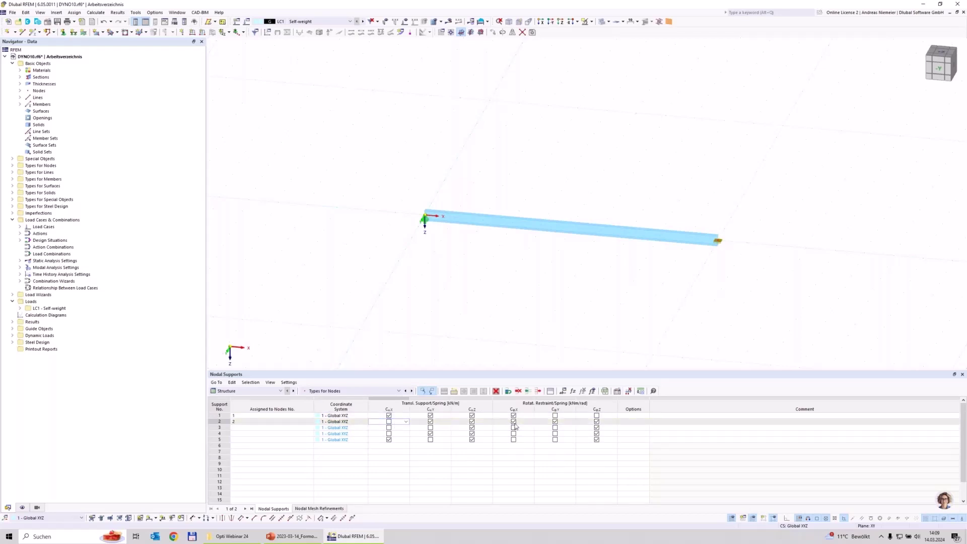
left_click(555, 421)
left_click(597, 421)
left_click_drag(219, 427, 219, 445)
left_click(496, 391)
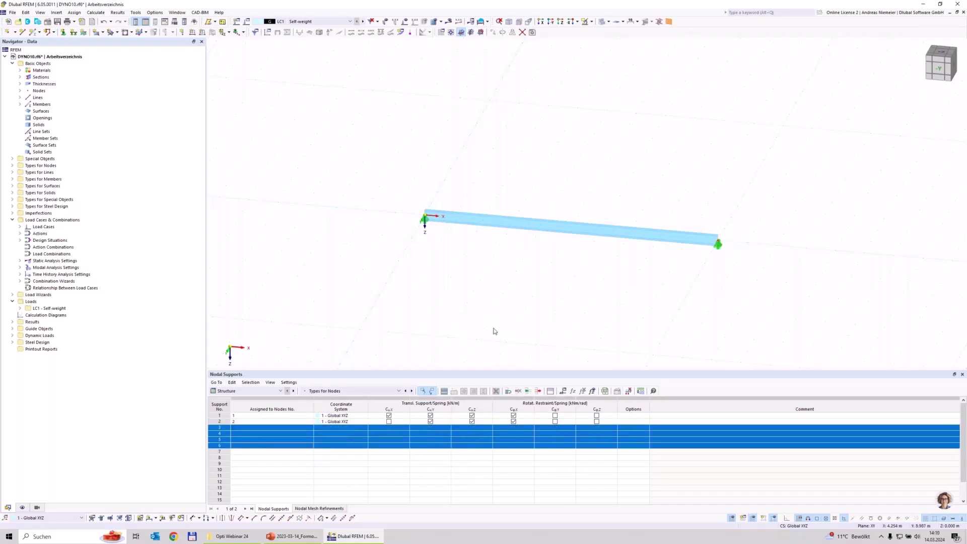
Show the beam in the -Y view with its loads and the self-weight displayed
left_click(940, 75)
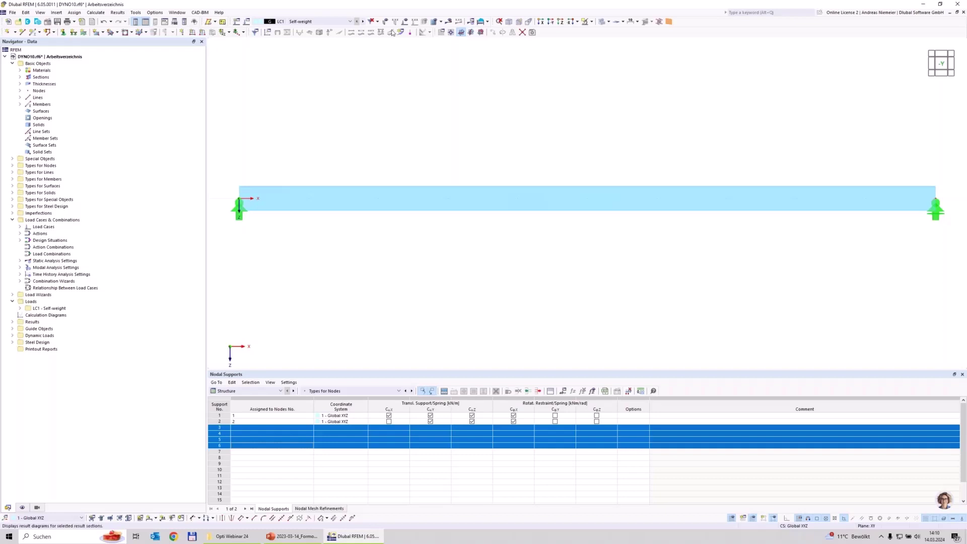
left_click(405, 21)
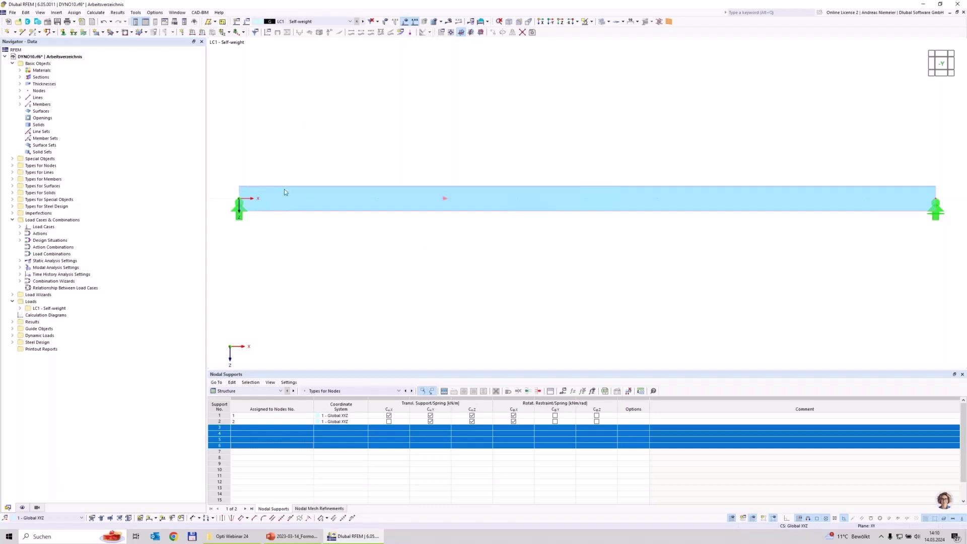
left_click(22, 508)
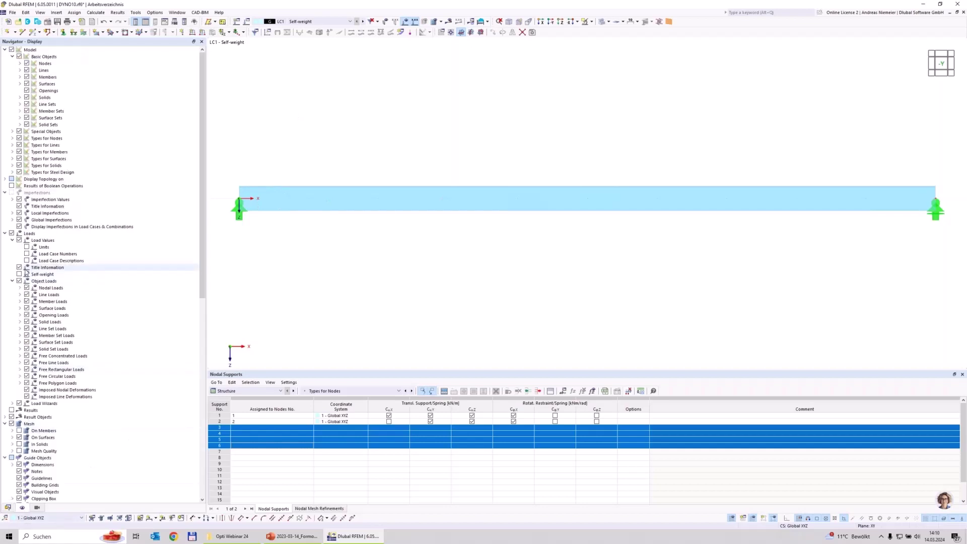
left_click(19, 274)
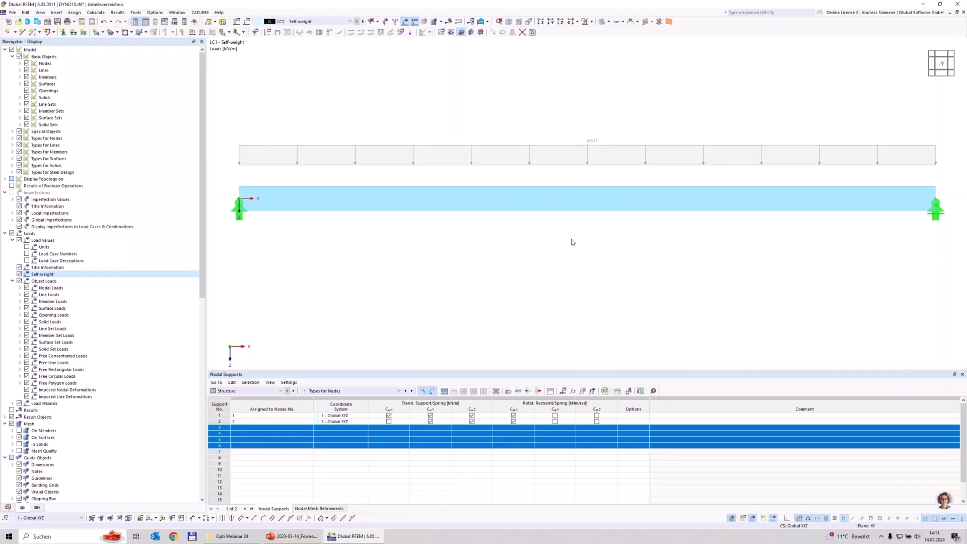
Divide the beam member at midspan using one intermediate node
middle_click_drag(586, 279, 577, 281)
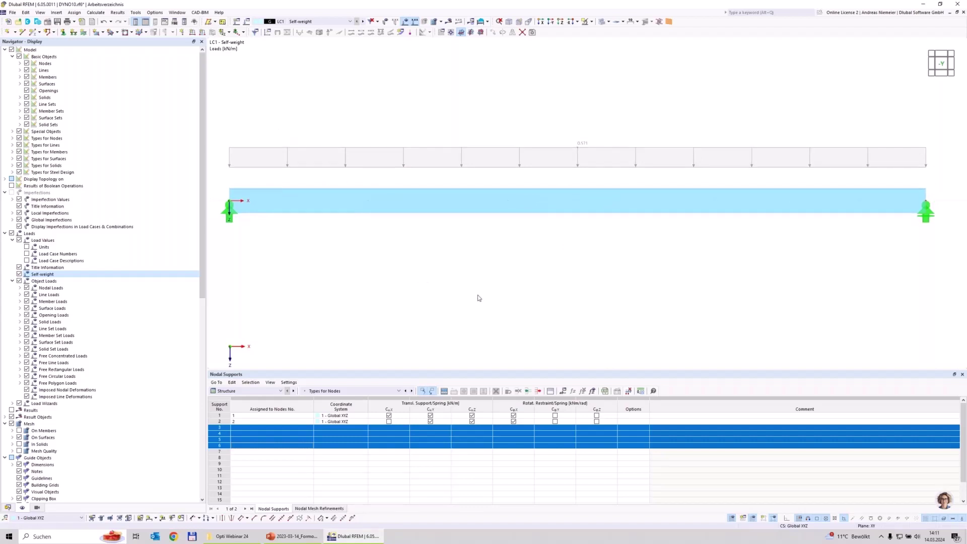
right_click(613, 207)
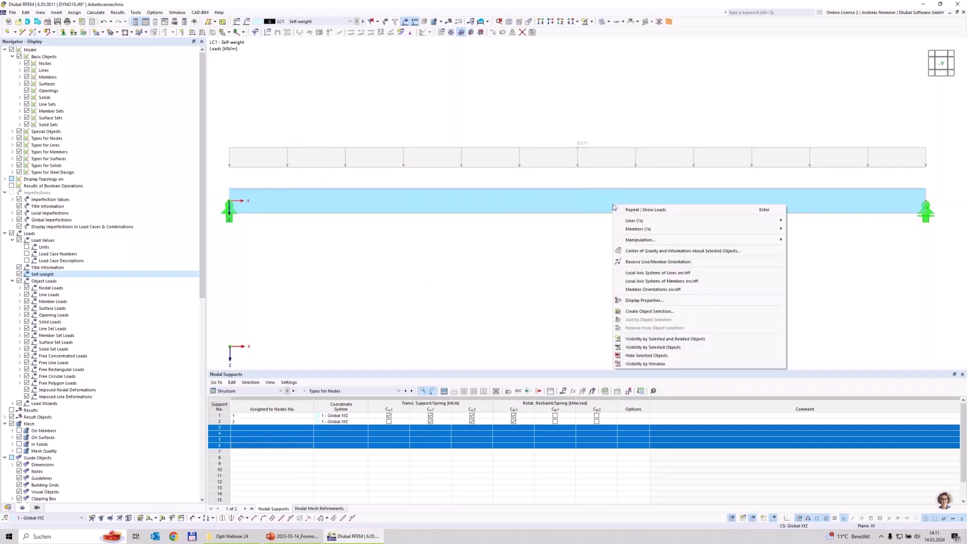
mouse_move(747, 230)
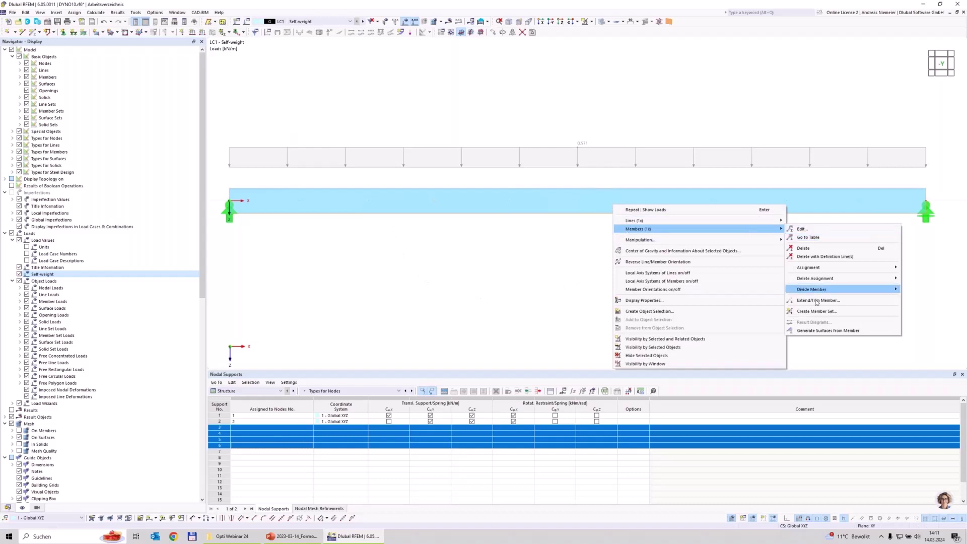
mouse_move(827, 288)
left_click(741, 298)
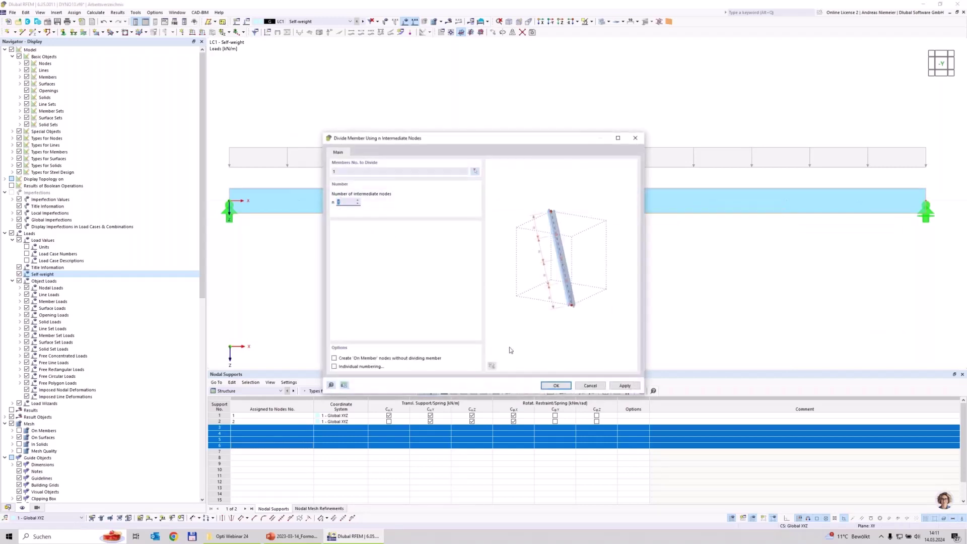
left_click(557, 386)
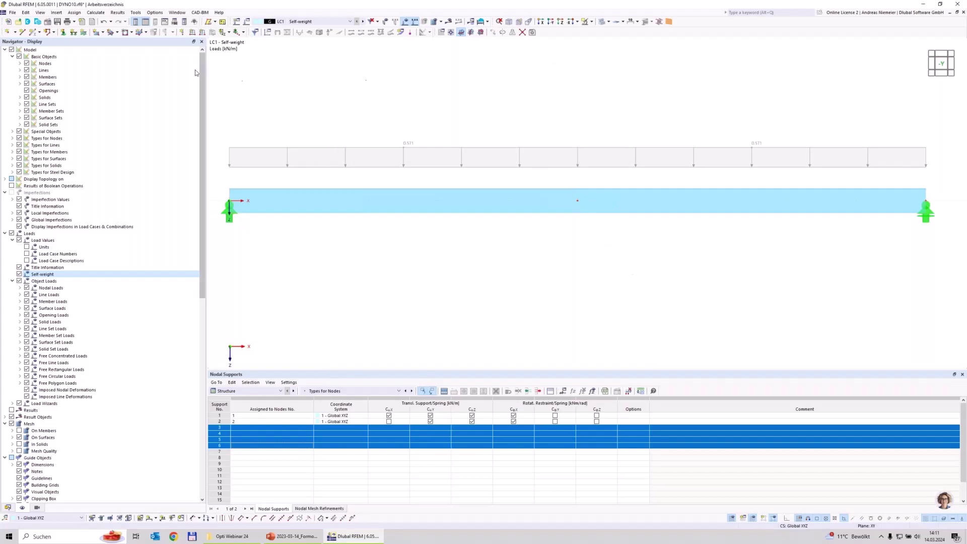
Apply a 1 kN nodal force in the global Z direction to the midspan node in load case LC1 Self-weight
left_click(181, 32)
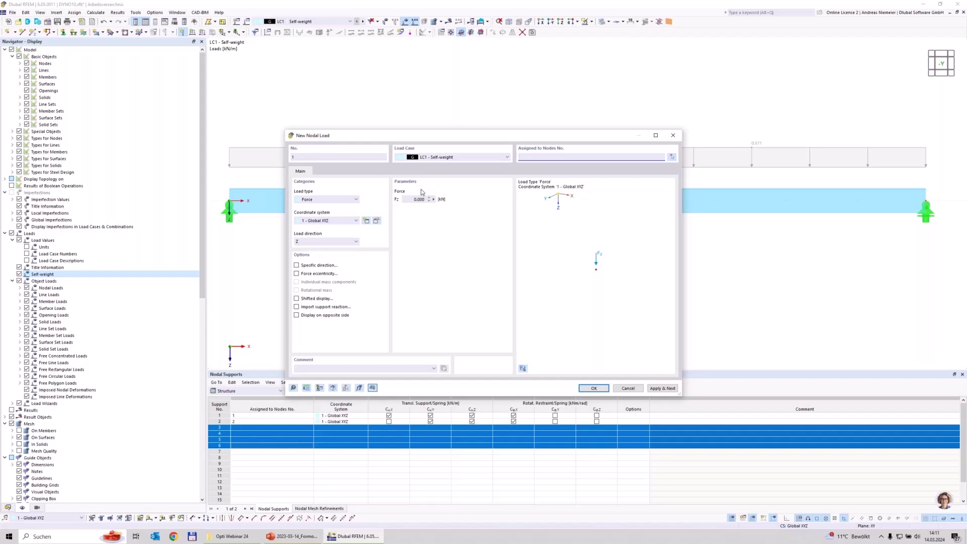
left_click(413, 200)
type("1")
left_click(594, 388)
left_click_drag(530, 99, 622, 248)
left_click(112, 111)
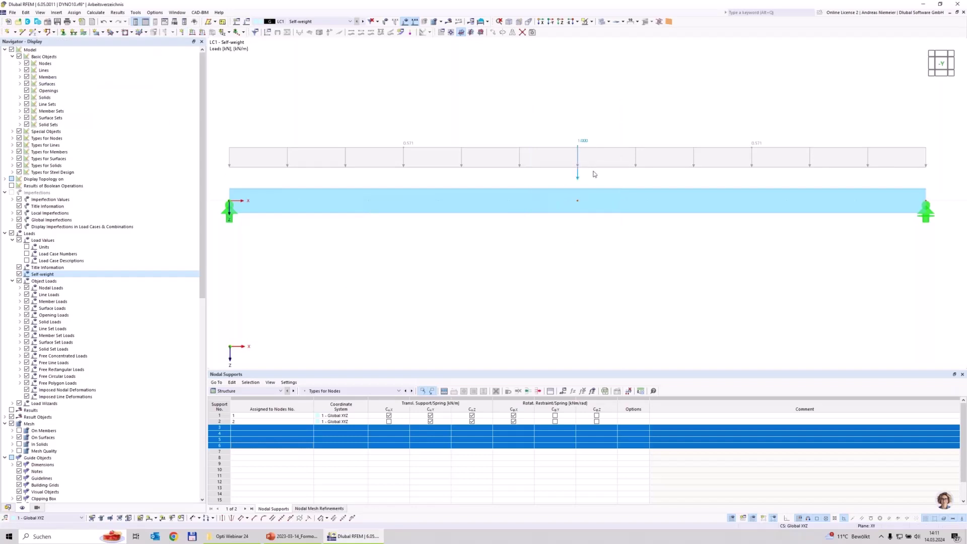
Calculate load case LC1 and view the beam's global deformations
left_click(449, 23)
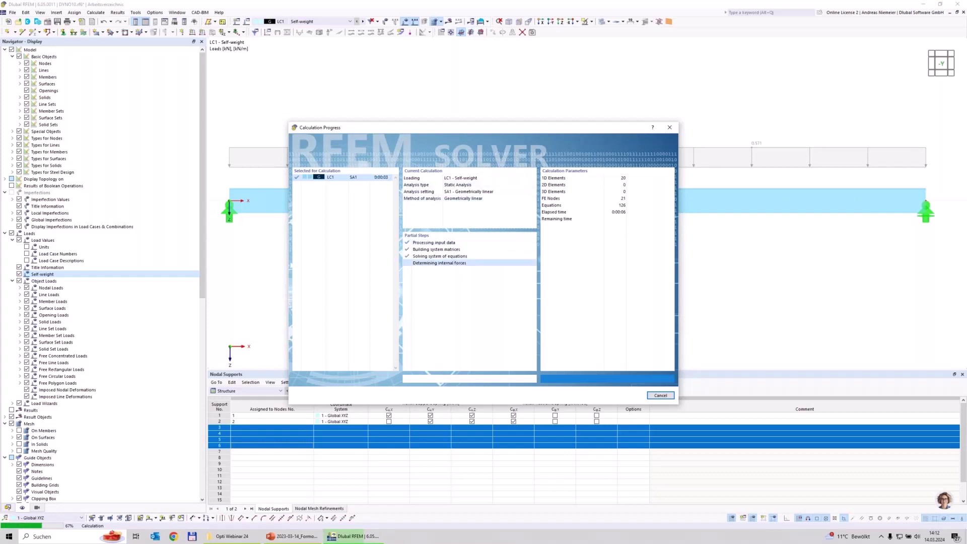
scroll(422, 168, "down", 3)
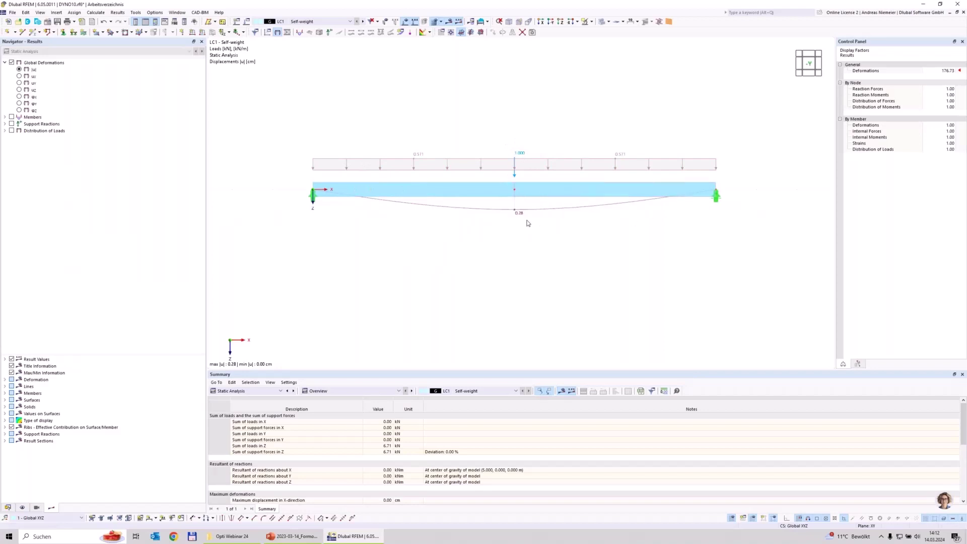
scroll(517, 217, "up", 1)
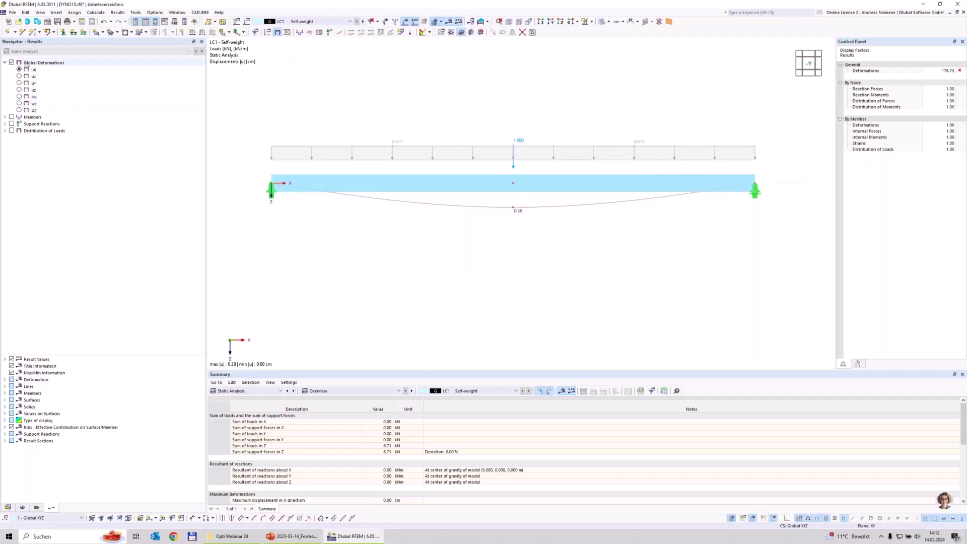
Display the bending moment My diagram of the members for LC1
left_click(5, 117)
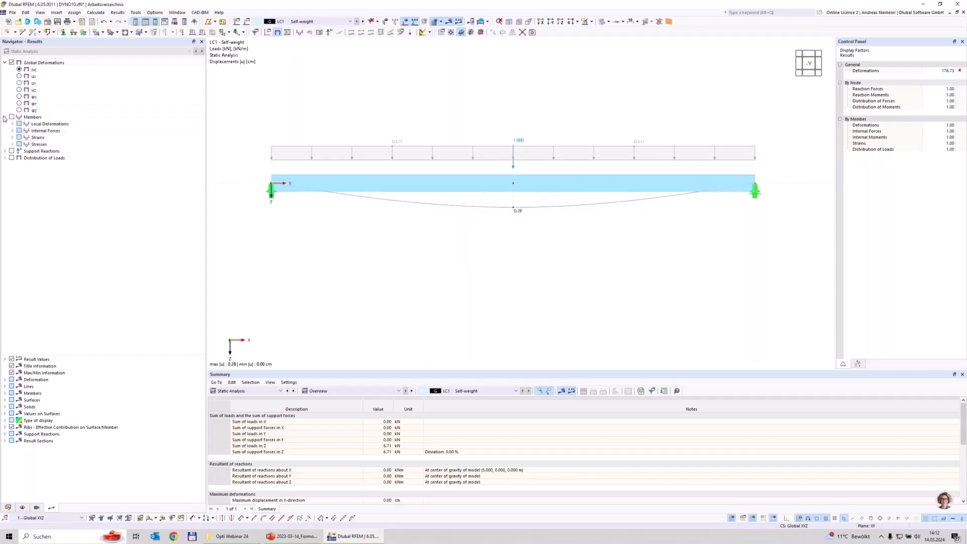
left_click(12, 131)
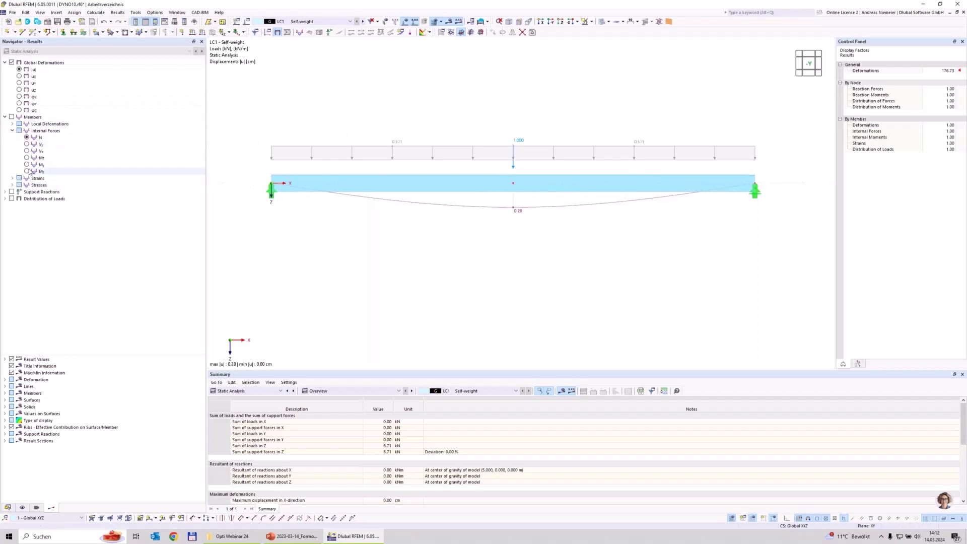
left_click(26, 165)
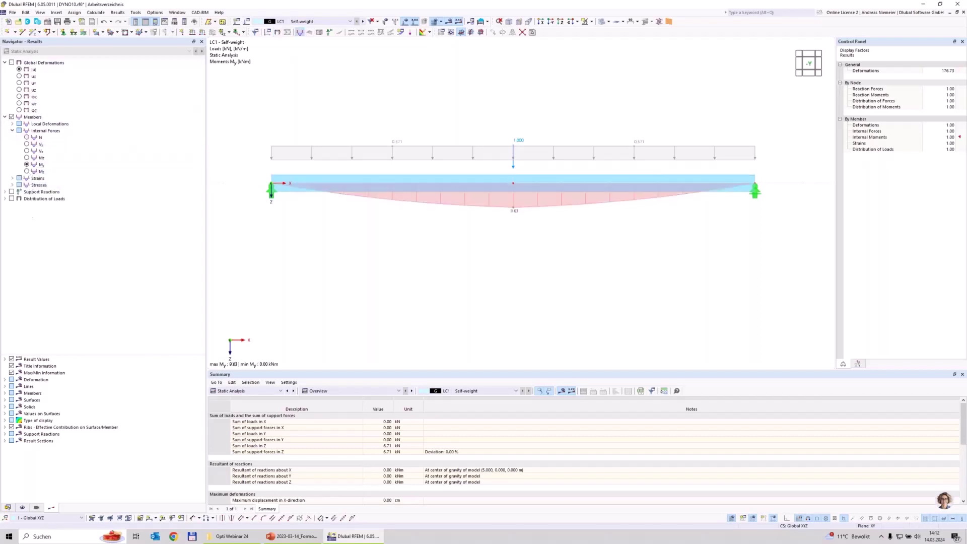
Display the members' normal stress σx and examine its distribution along the beam in a 3D view
left_click(12, 185)
left_click(27, 192)
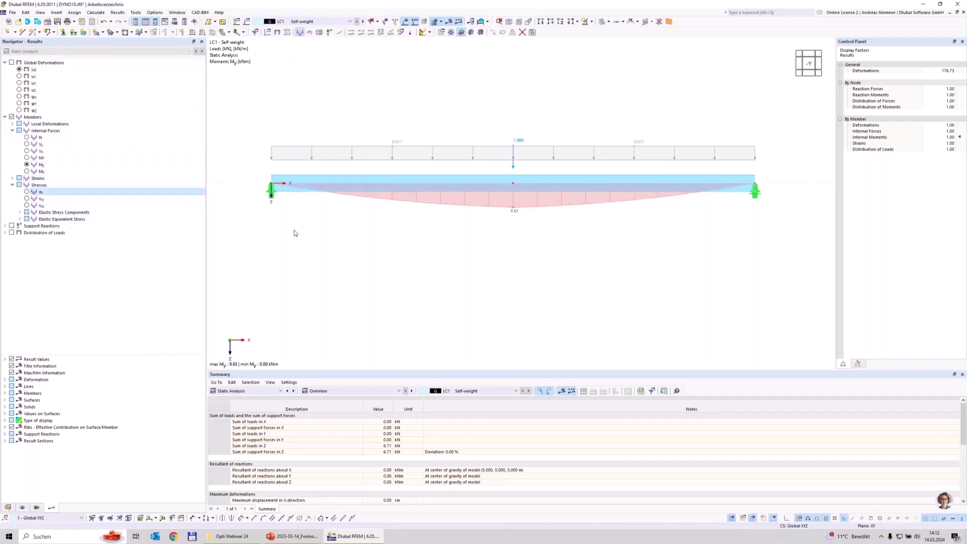
middle_click_drag(582, 257, 529, 216, "ctrl")
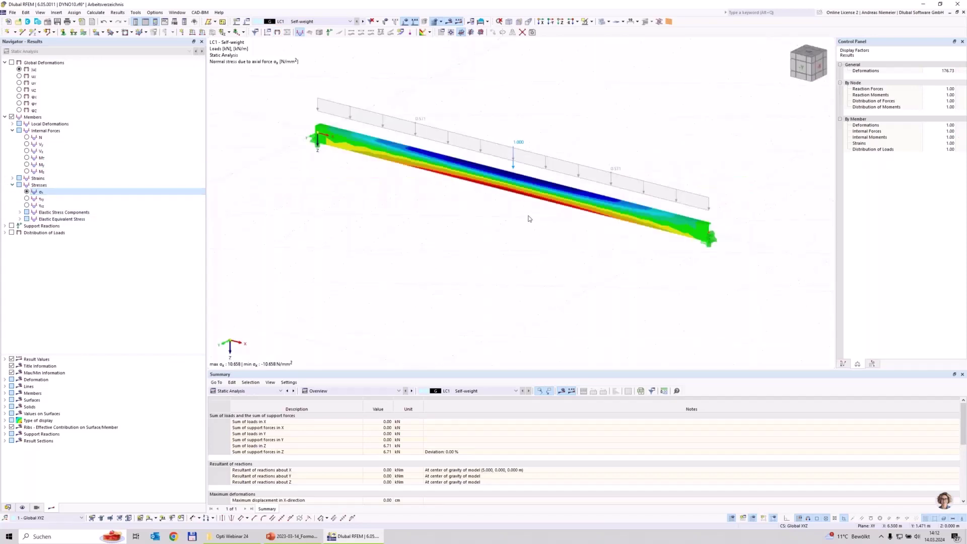
scroll(529, 213, "up", 2)
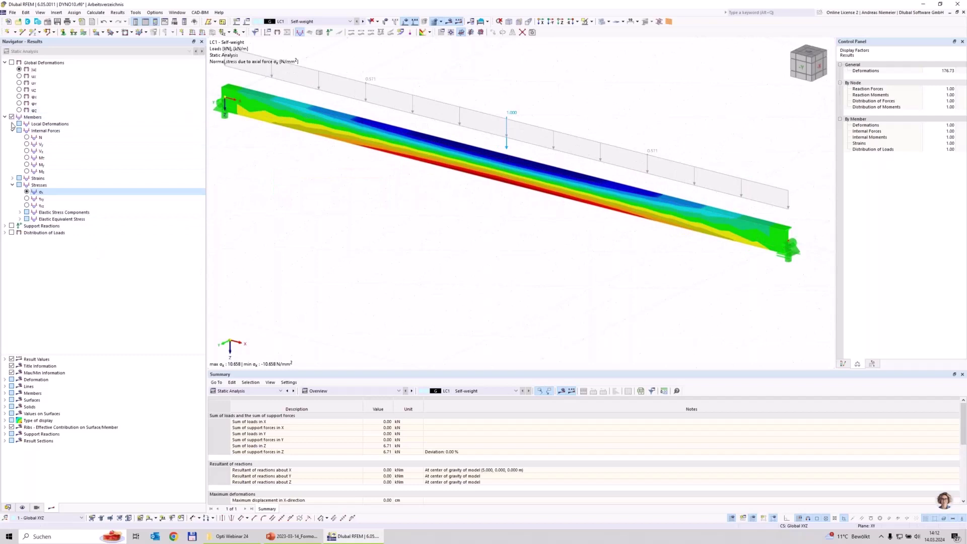
Show the My moments once more, switch the member results off and display the global deformations again
left_click(27, 164)
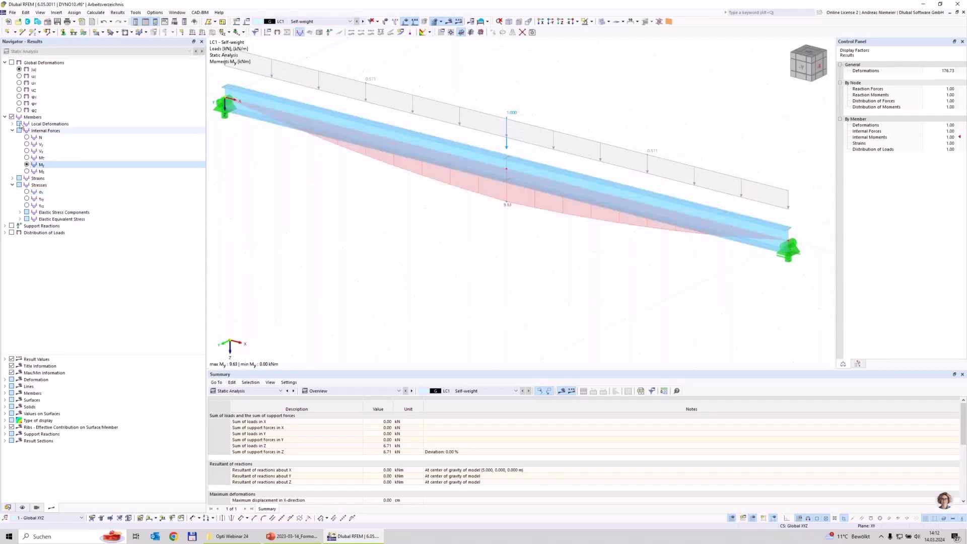
middle_click_drag(404, 210, 469, 232)
scroll(469, 231, "down", 2)
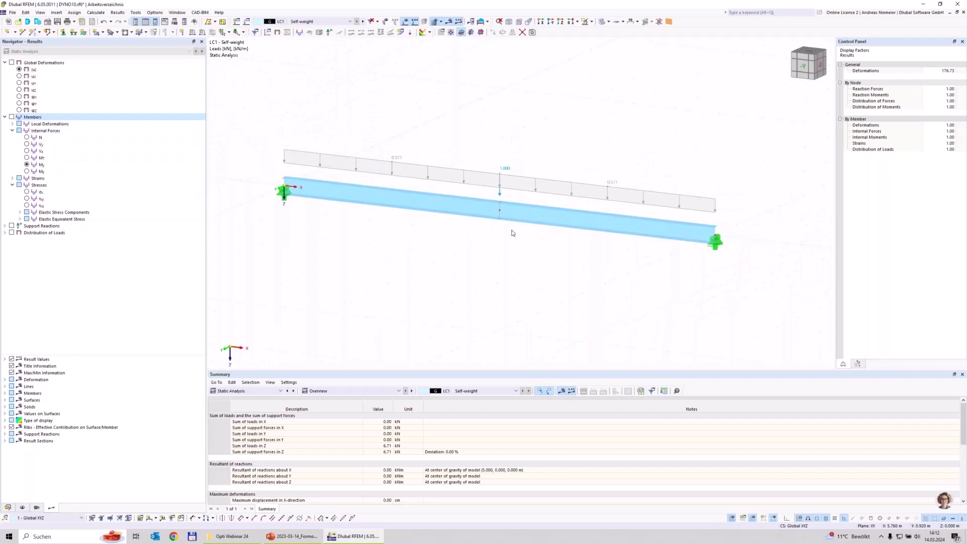
left_click(11, 62)
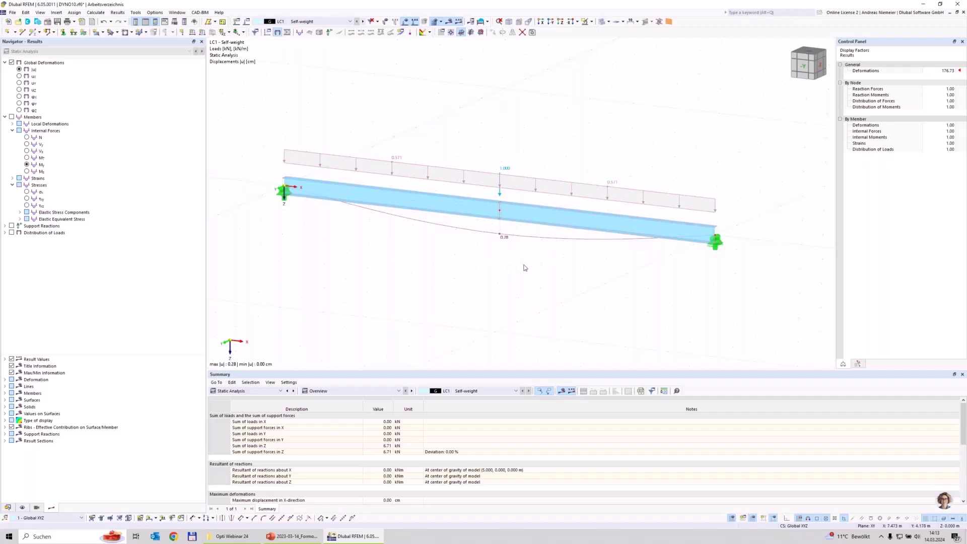
Create a continuous member set from members 1 and 2 and activate its steel design properties
right_click(473, 214)
mouse_move(630, 245)
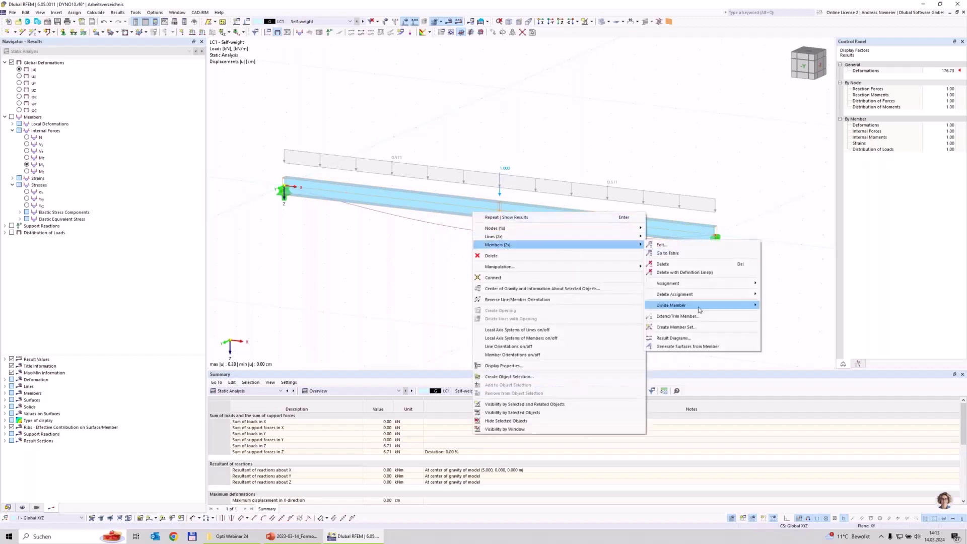
left_click(697, 327)
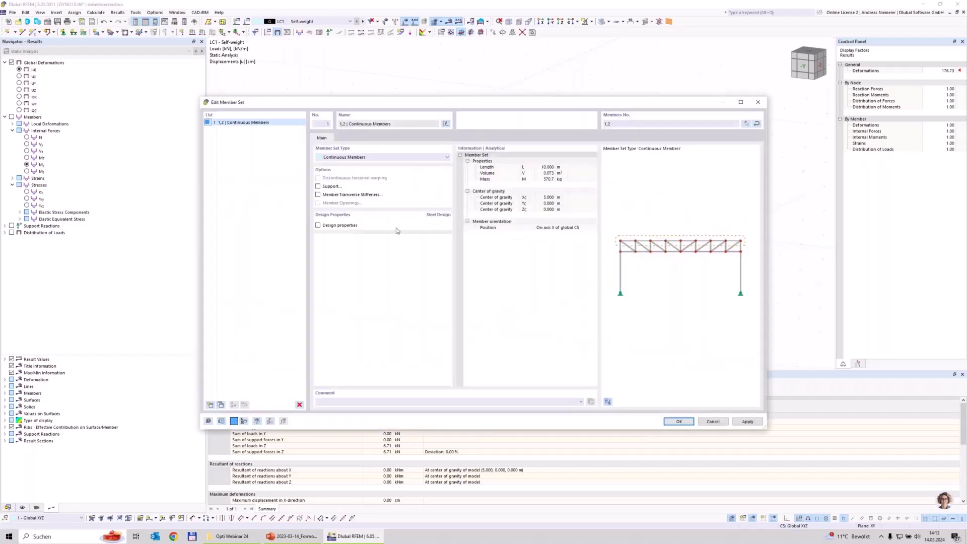
left_click(319, 226)
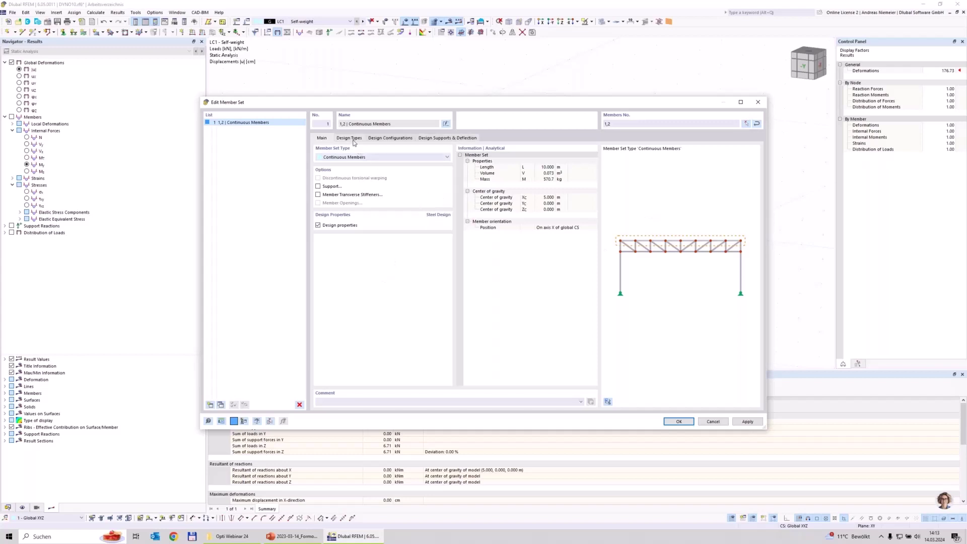
key("ctrl+Tab")
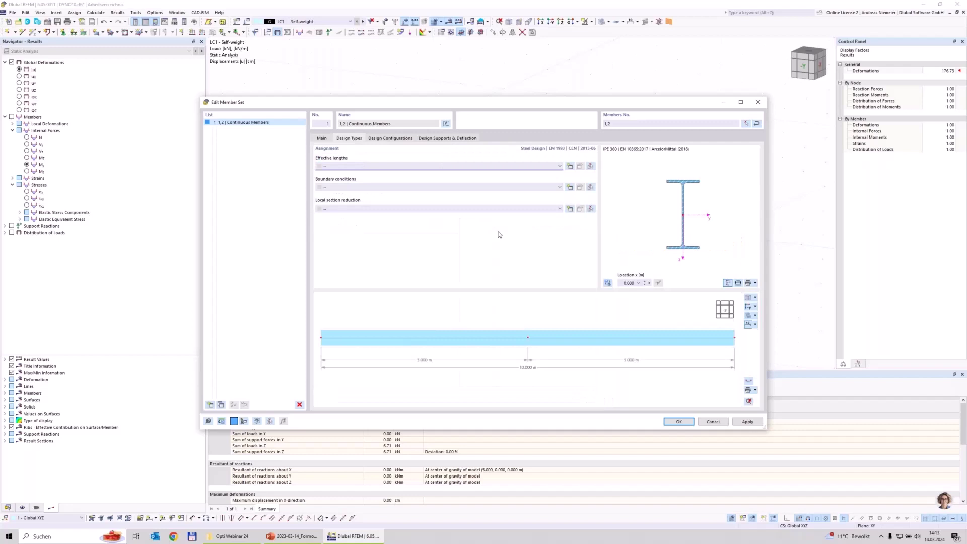
Assign new Standard effective lengths to the member set, with nodal supports at its start and end only, and accept the set
left_click(570, 166)
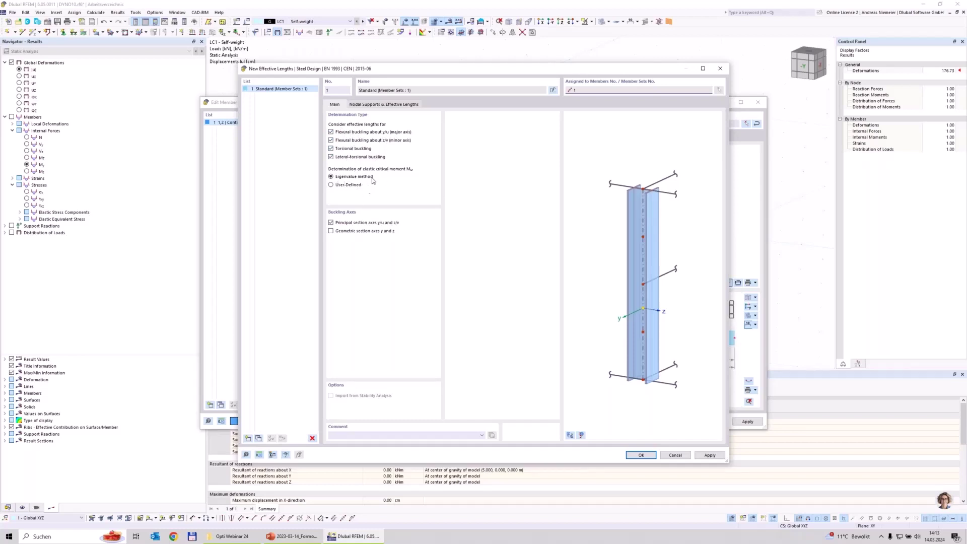
left_click(383, 104)
left_click(338, 138)
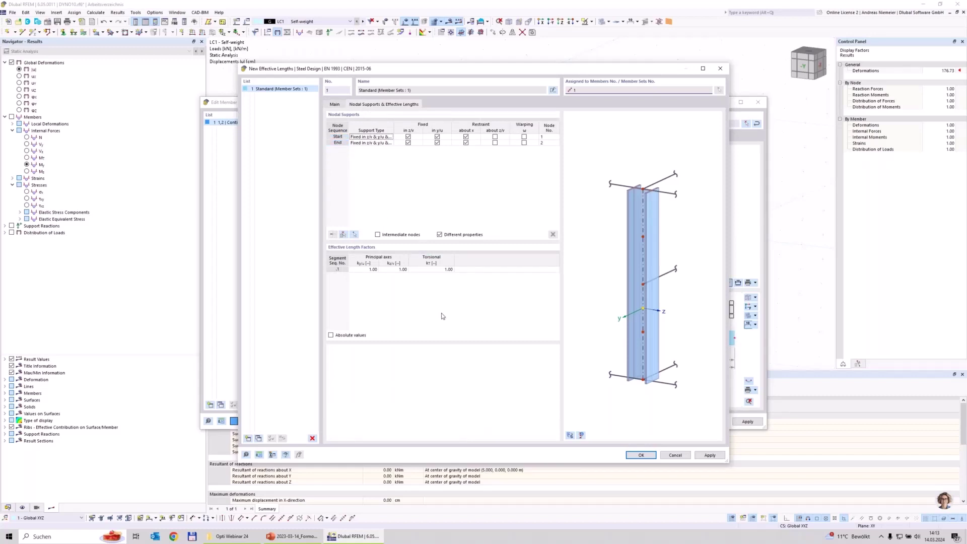
left_click(638, 455)
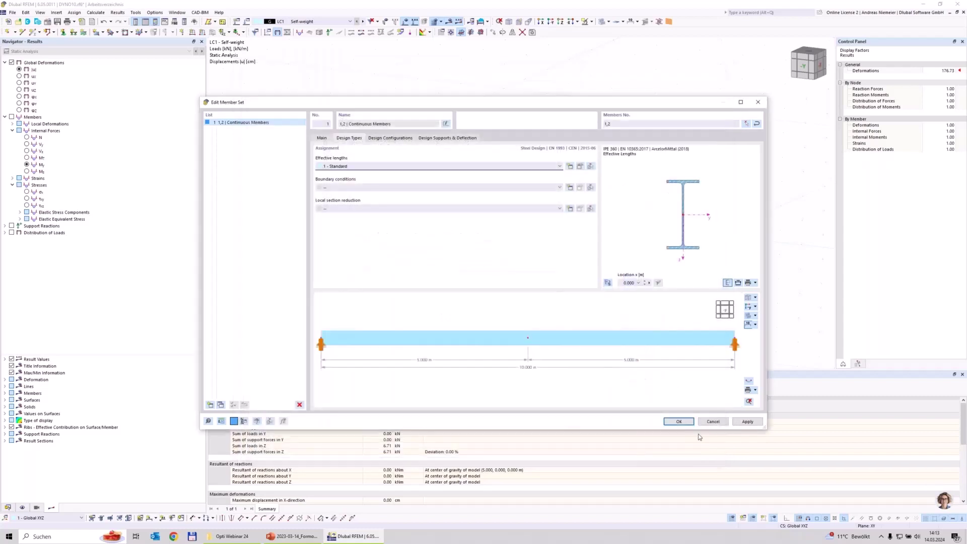
left_click(673, 425)
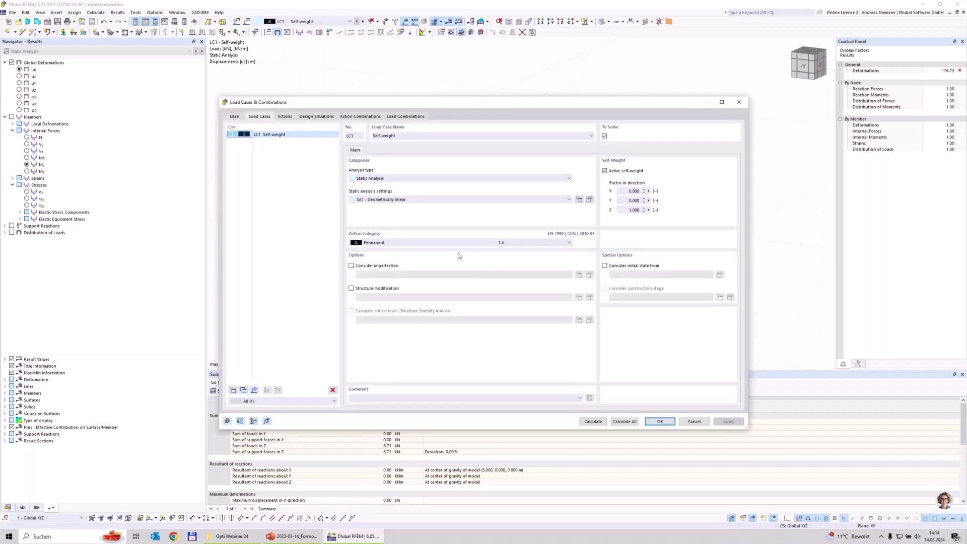
Switch off the combination wizard in the load cases and combinations settings and delete the automatically generated combinations
left_click(235, 118)
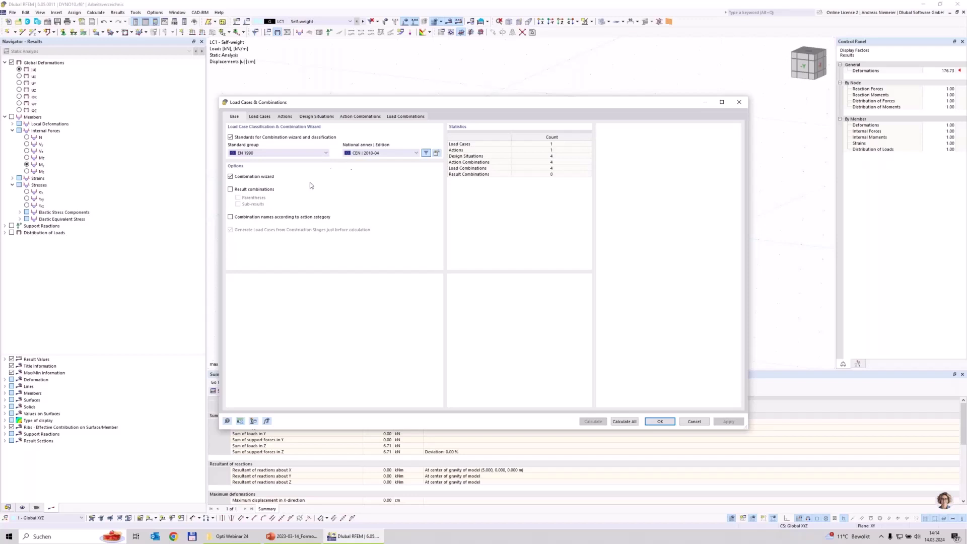
left_click(232, 177)
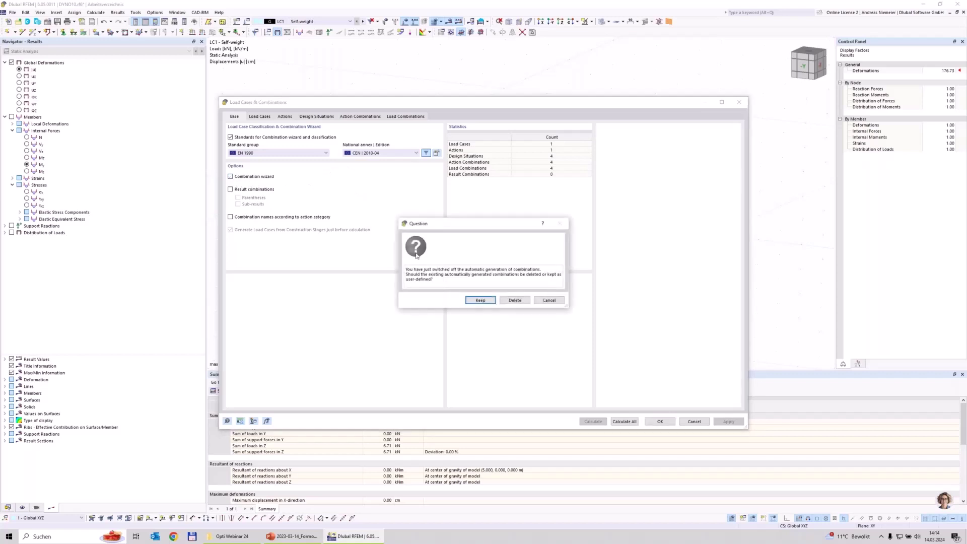
left_click(515, 301)
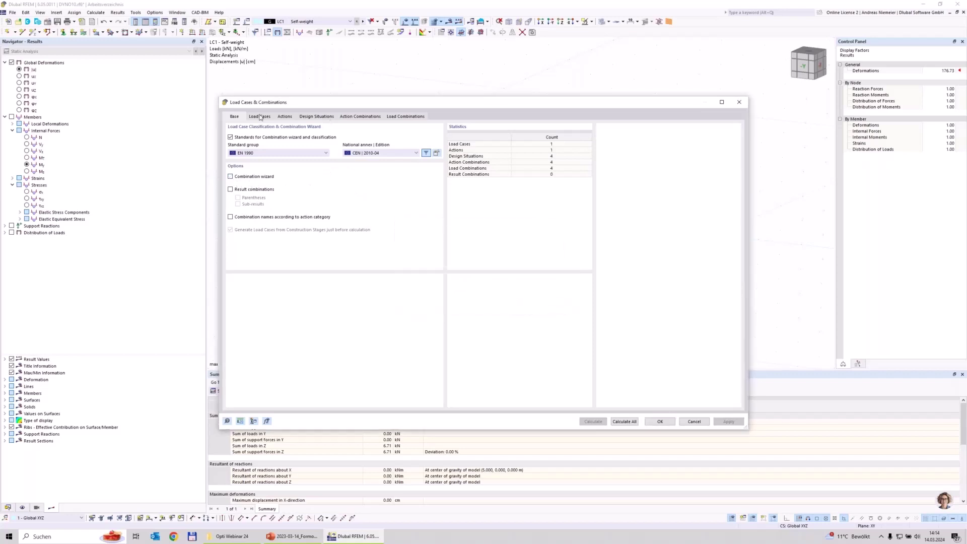
Delete the serviceability design situations DS2 to DS4, leaving only DS1 ULS (STR/GEO) - Permanent and transient
left_click(260, 117)
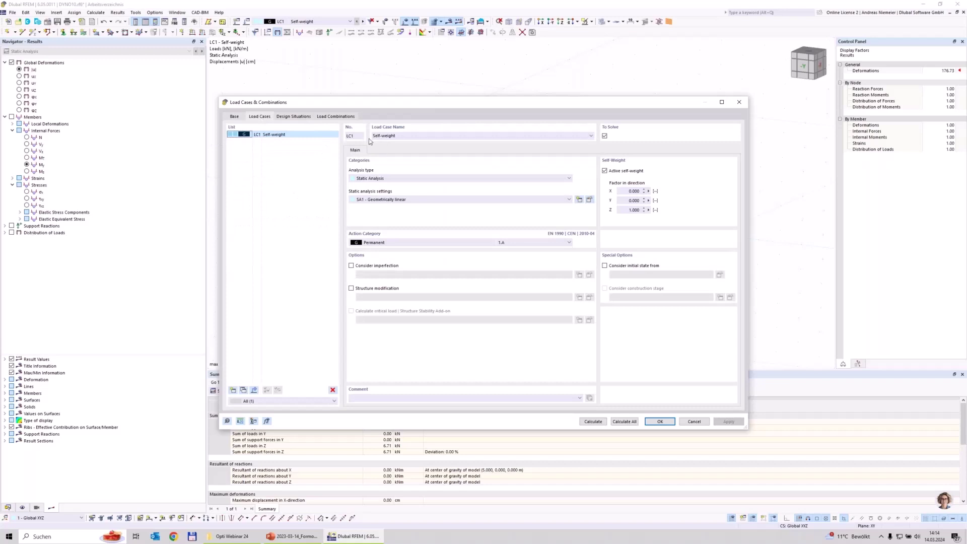
left_click(296, 117)
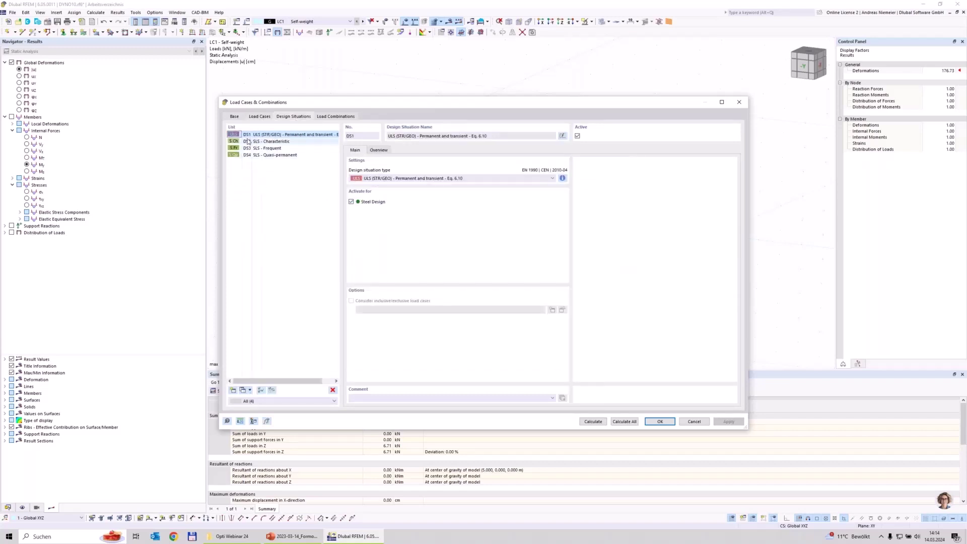
left_click(272, 142)
left_click(278, 155, "shift")
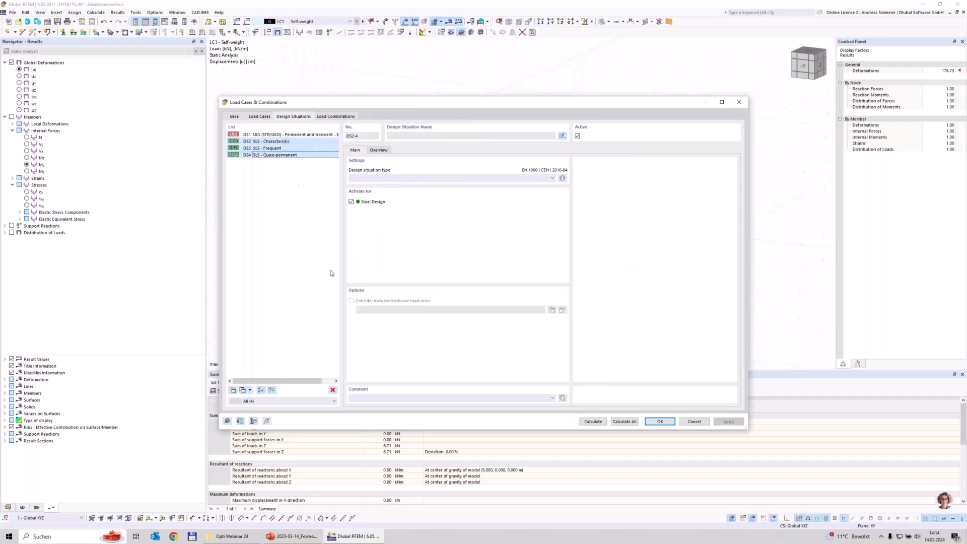
left_click(333, 391)
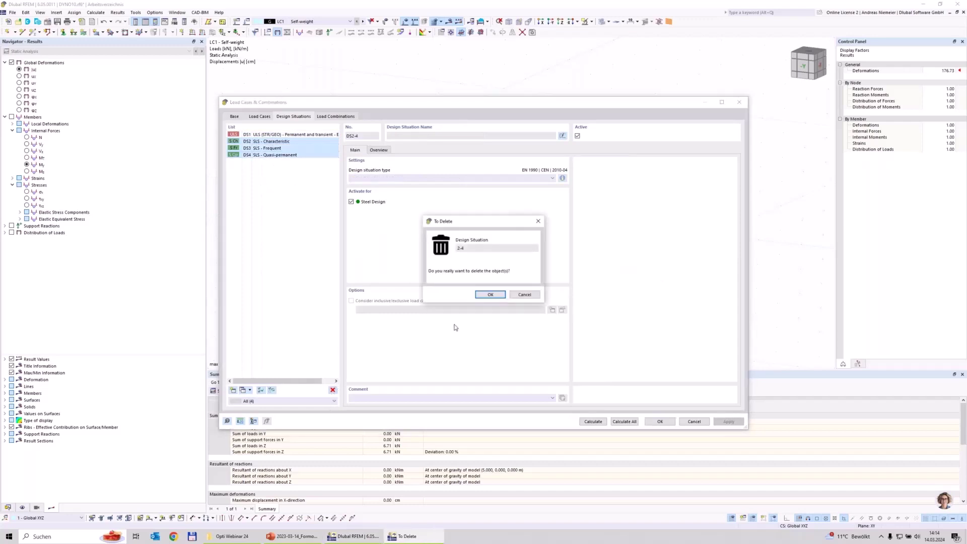
left_click(490, 294)
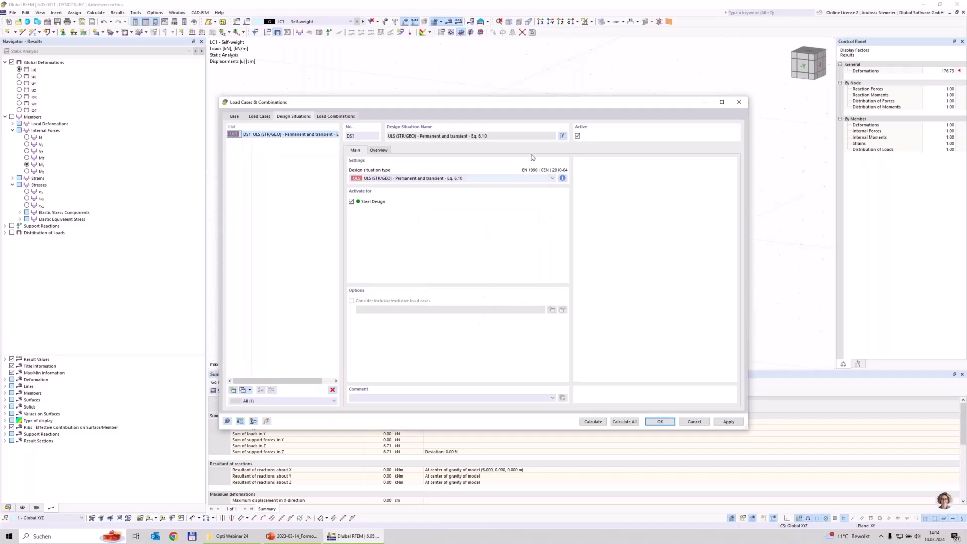
Add a load combination for design situation DS1 and set its static analysis settings to SA1 - Geometrically linear
left_click(334, 117)
left_click(233, 391)
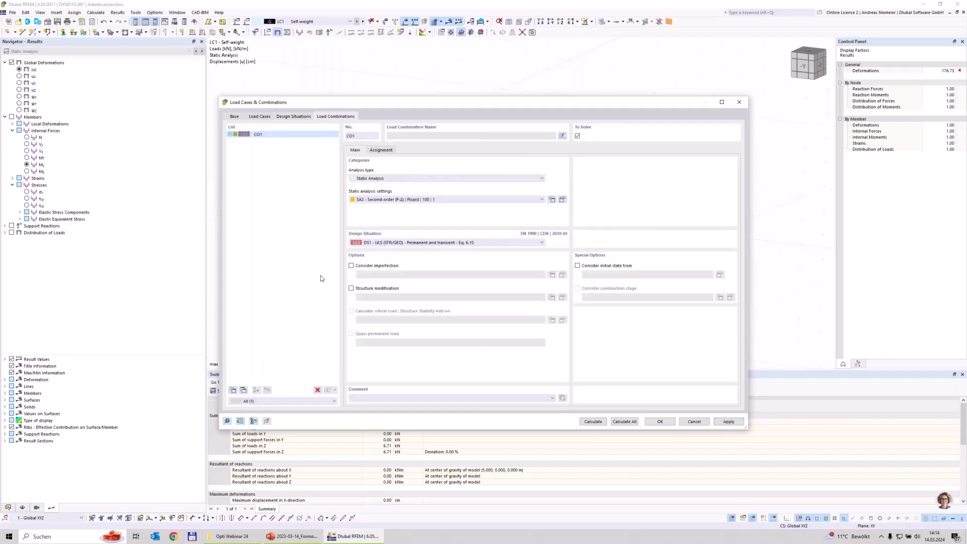
left_click(377, 200)
left_click(378, 209)
Assign load case LC1 Self-weight to combination CO1 with factor 1.00 and accept the load cases and combinations
left_click(381, 150)
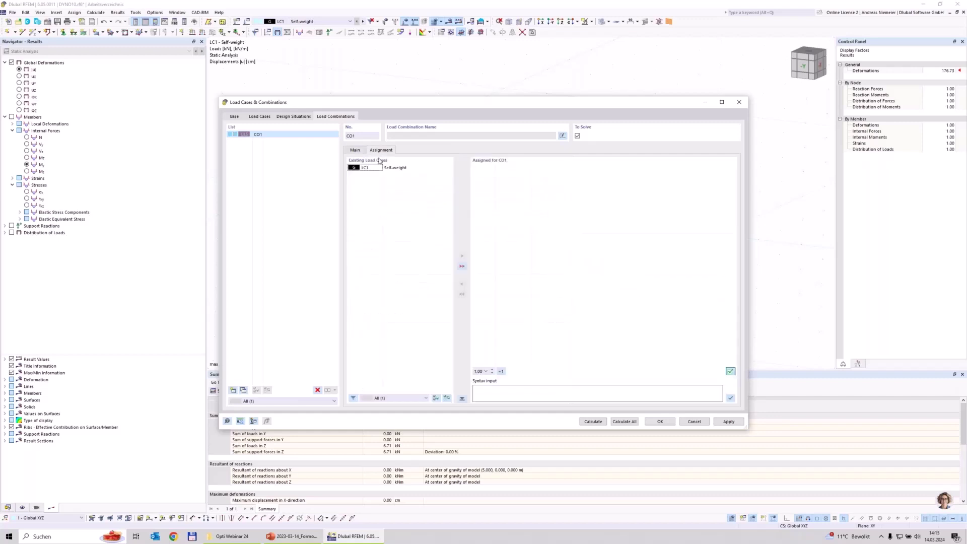
double_click(368, 168)
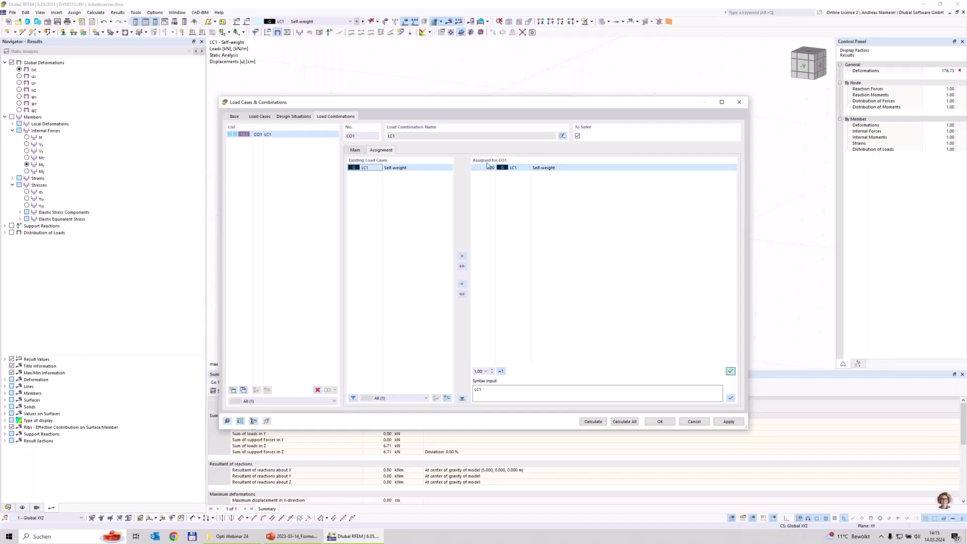
left_click(555, 168)
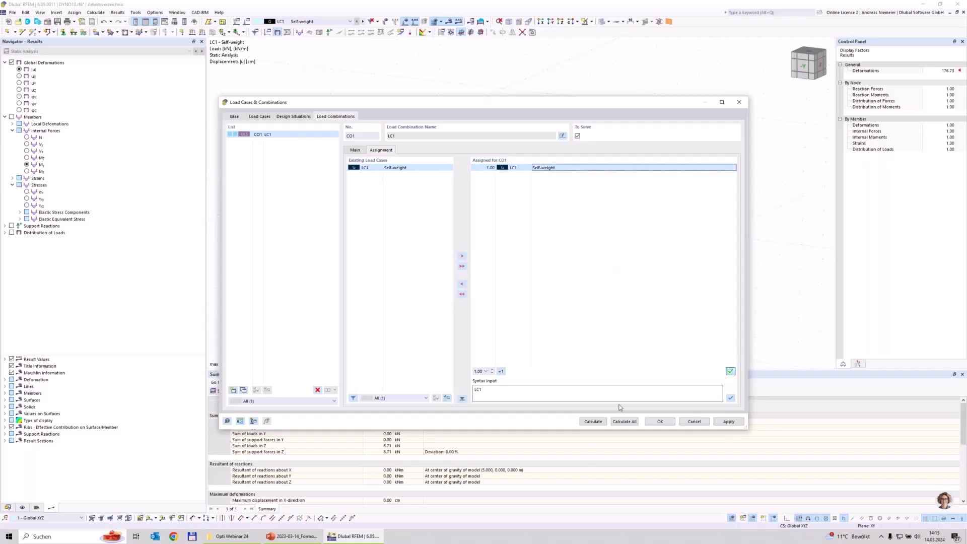
left_click(664, 423)
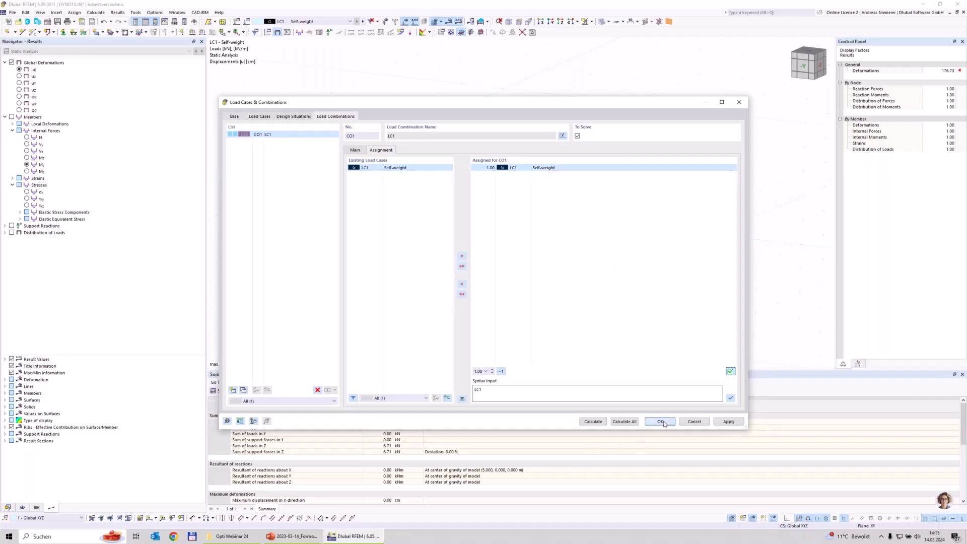
Run the steel design calculation and show the Design Ratios on Members results
left_click(486, 21)
left_click(493, 34)
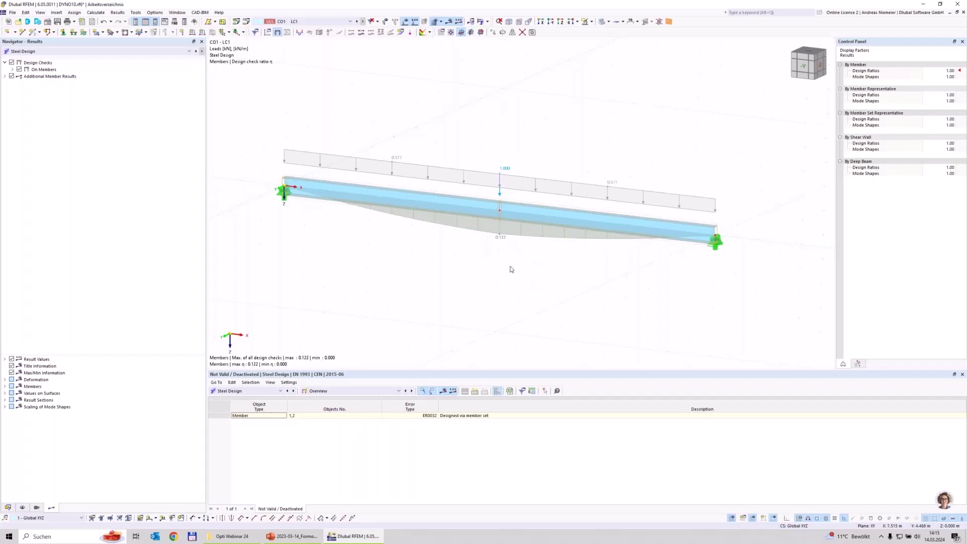
left_click(348, 393)
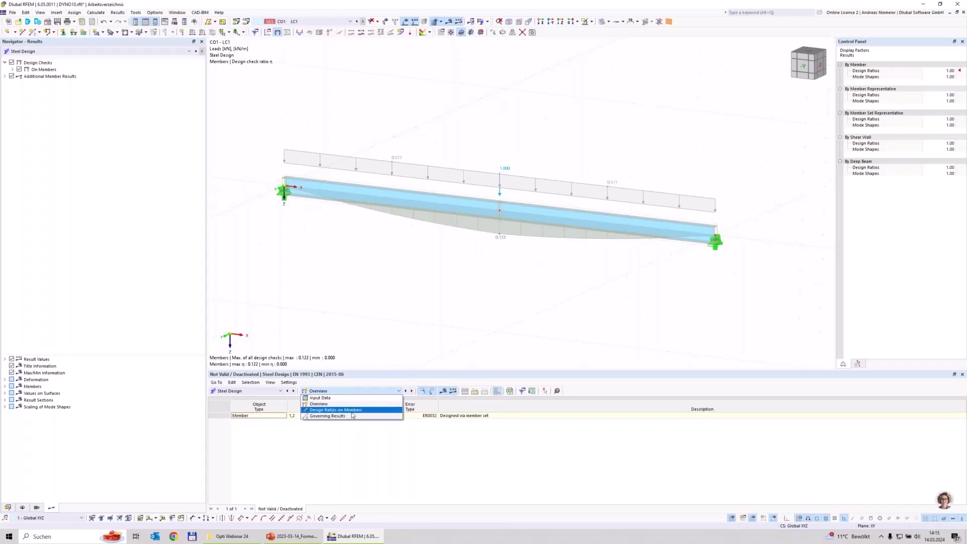
left_click(351, 411)
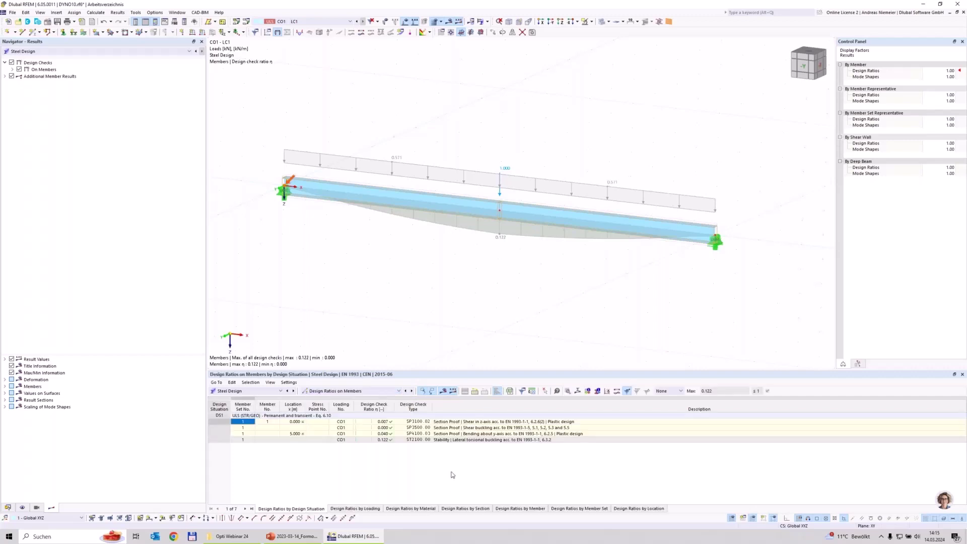
Examine the design check details of the lateral-torsional buckling stability check for the member set
left_click(442, 423)
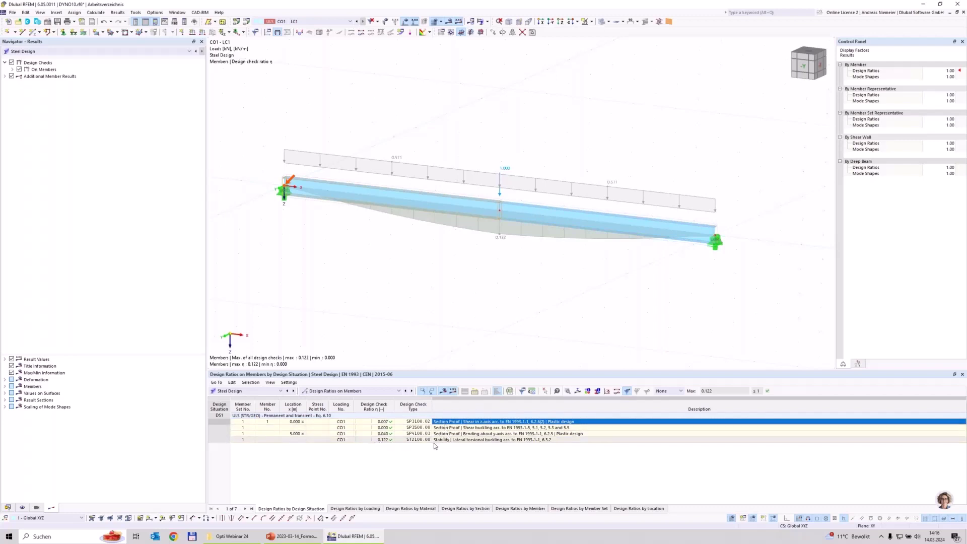
left_click(459, 440)
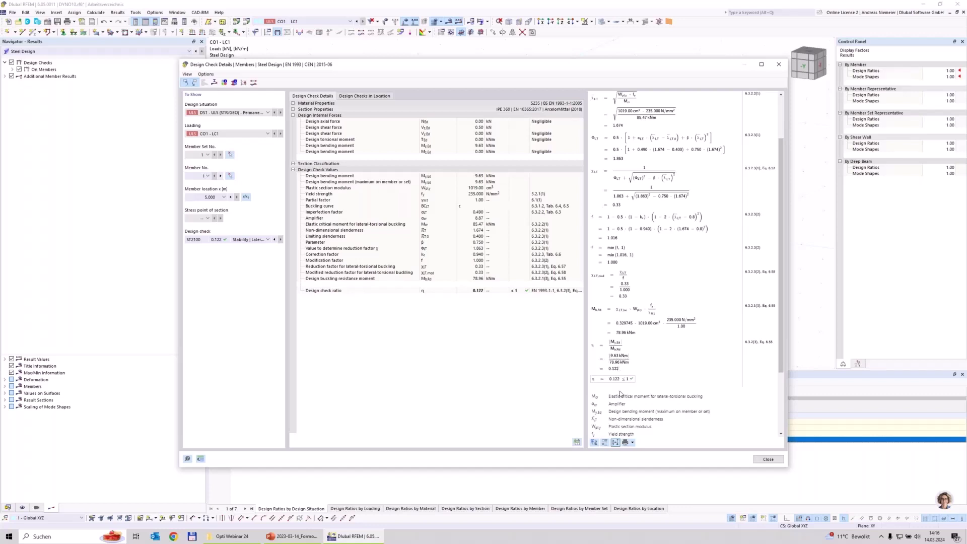
left_click(768, 459)
Set the member deformation display to Section Colored and inspect the beam's lateral-torsional buckling mode shape
middle_click_drag(498, 313, 479, 310, "ctrl")
middle_click_drag(533, 279, 499, 249, "ctrl")
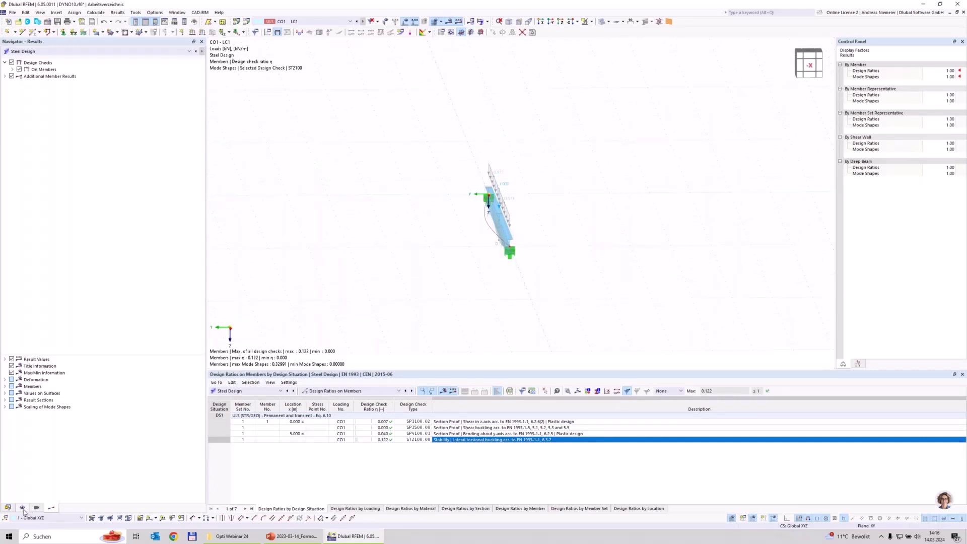
left_click(5, 380)
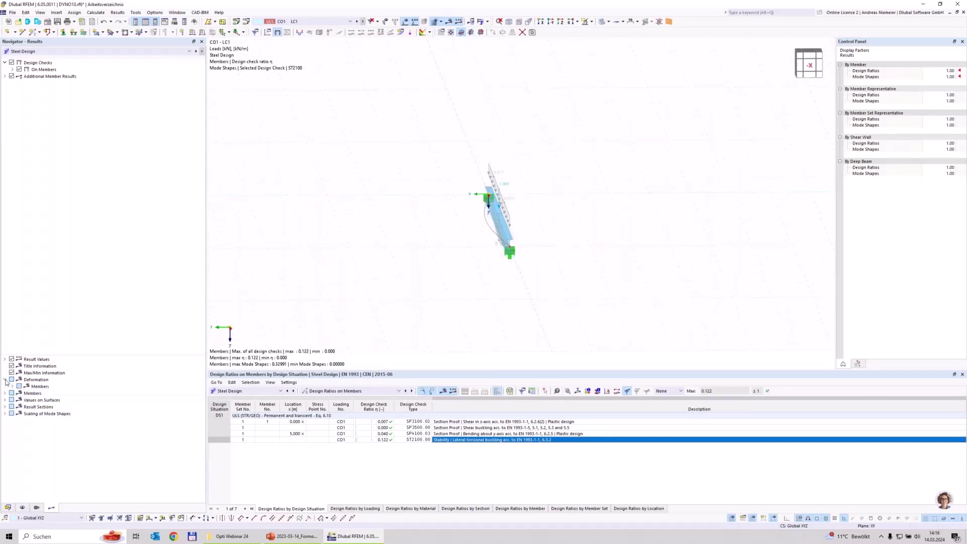
left_click(12, 387)
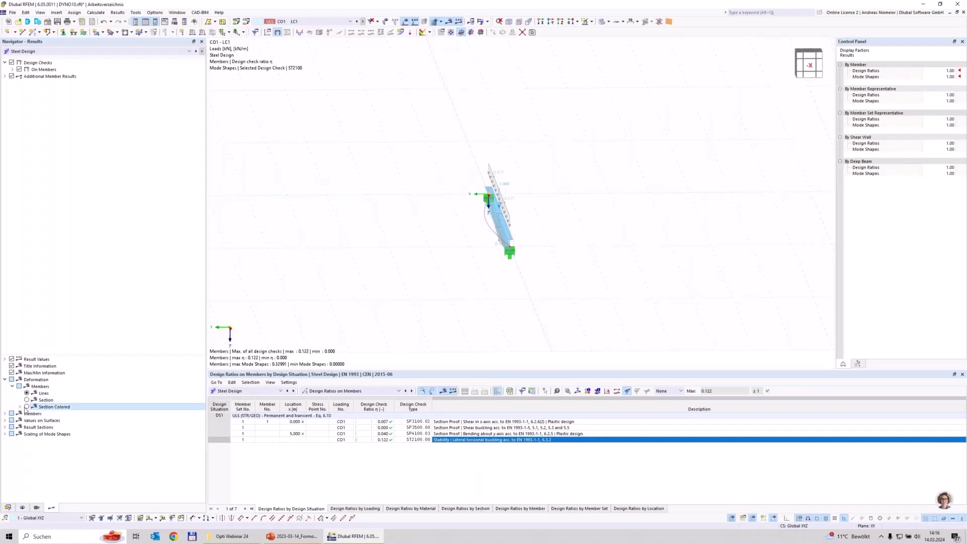
left_click(26, 407)
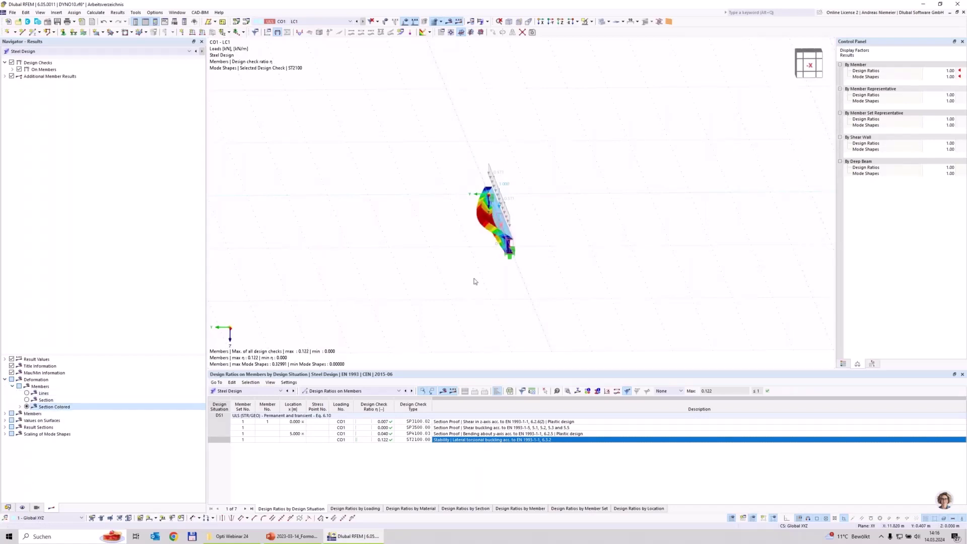
middle_click_drag(457, 252, 501, 252, "ctrl")
left_click_drag(500, 252, 487, 256, "ctrl")
scroll(485, 250, "up", 5)
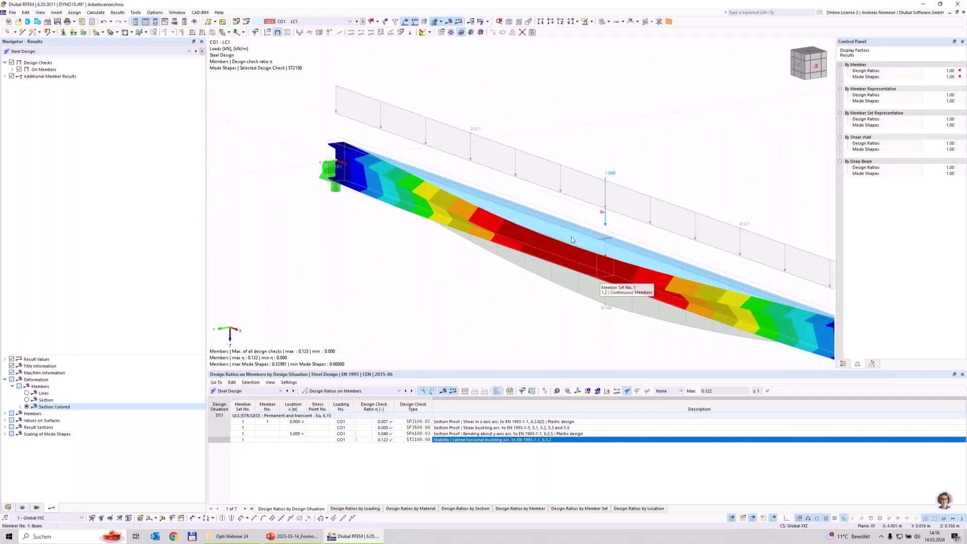
scroll(439, 113, "down", 3)
middle_click_drag(419, 215, 494, 237, "ctrl")
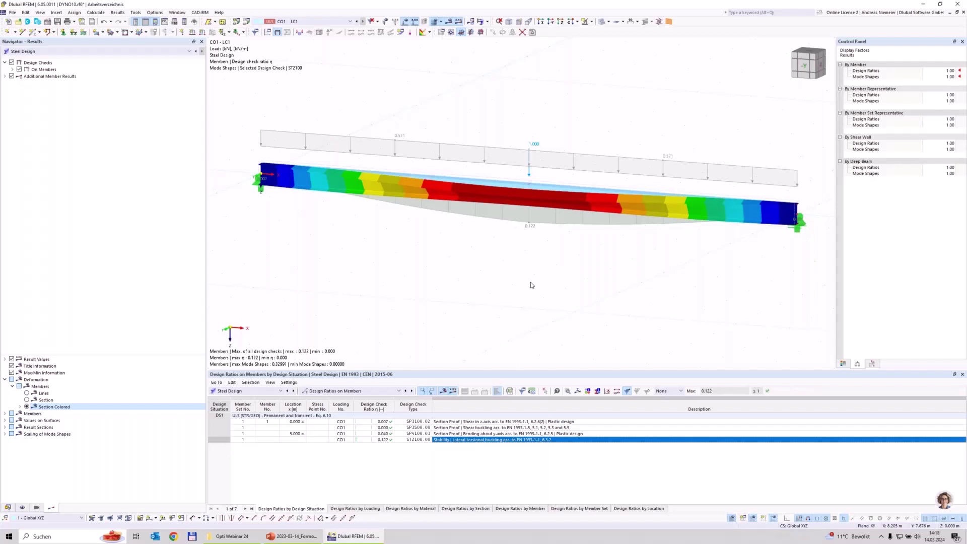
Create load case LC2 named Modal Analysis and set its analysis type to Modal Analysis
left_click(259, 401)
left_click(258, 391)
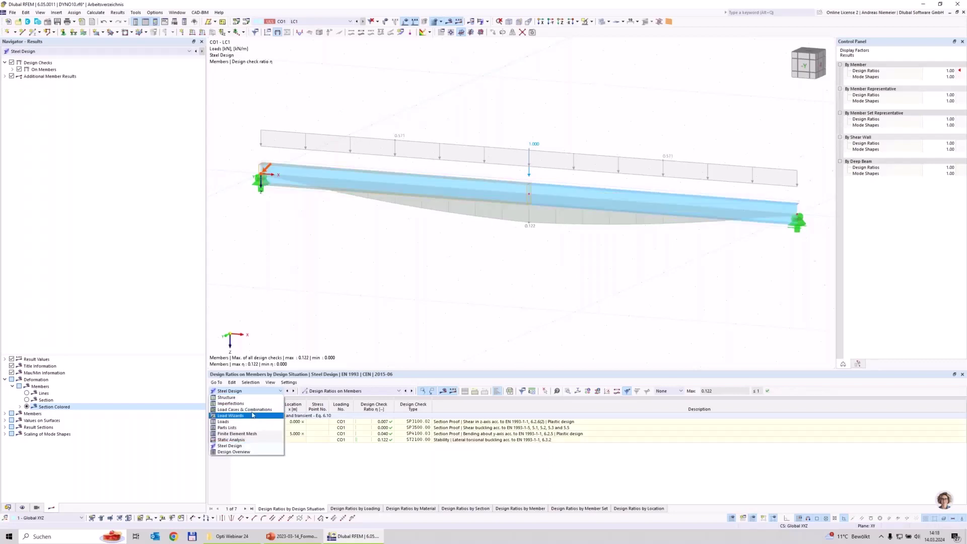
left_click(242, 413)
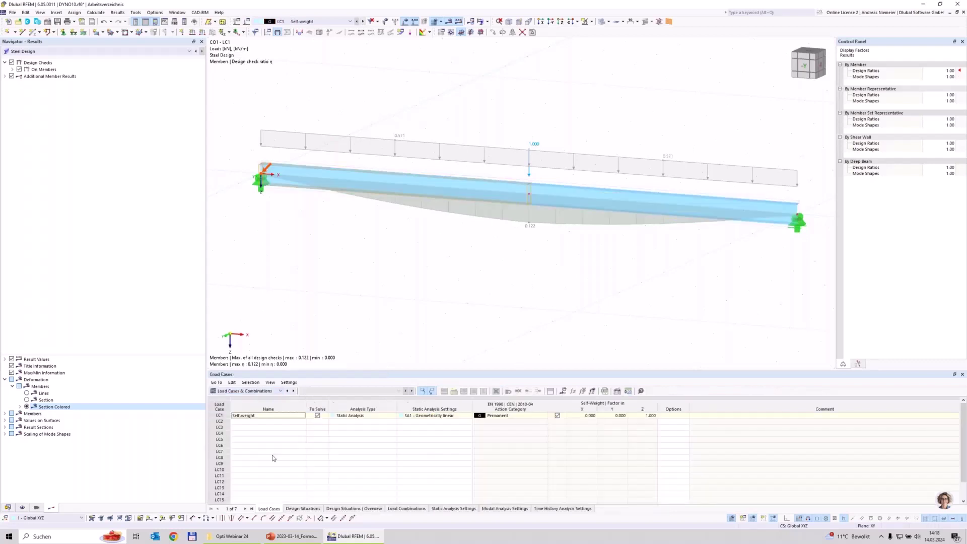
left_click(235, 422)
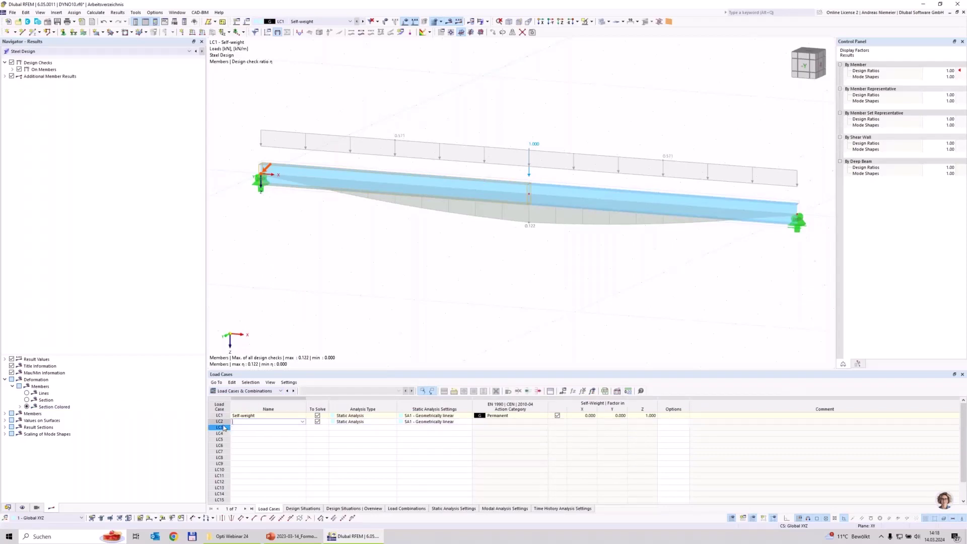
left_click(223, 422)
double_click(223, 425)
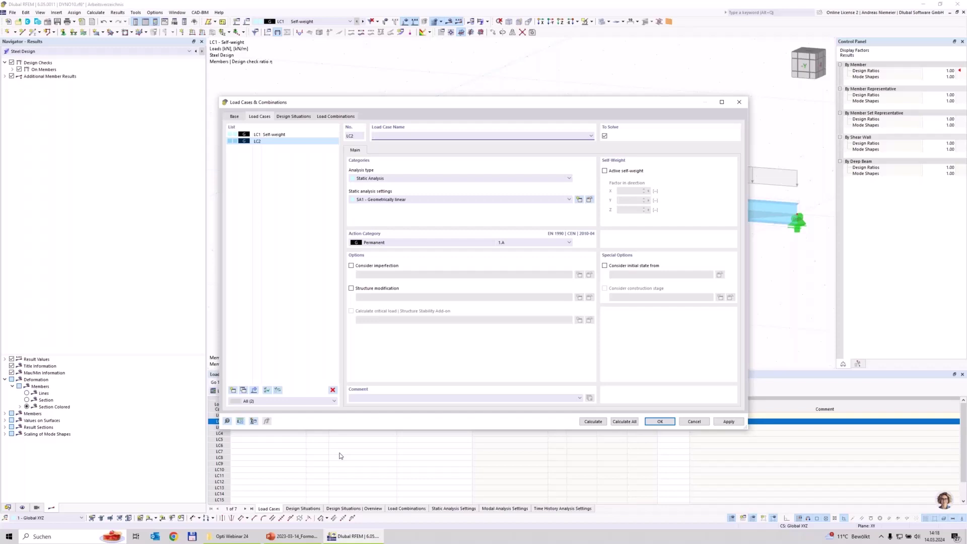
type("Modal Analysis")
left_click(386, 178)
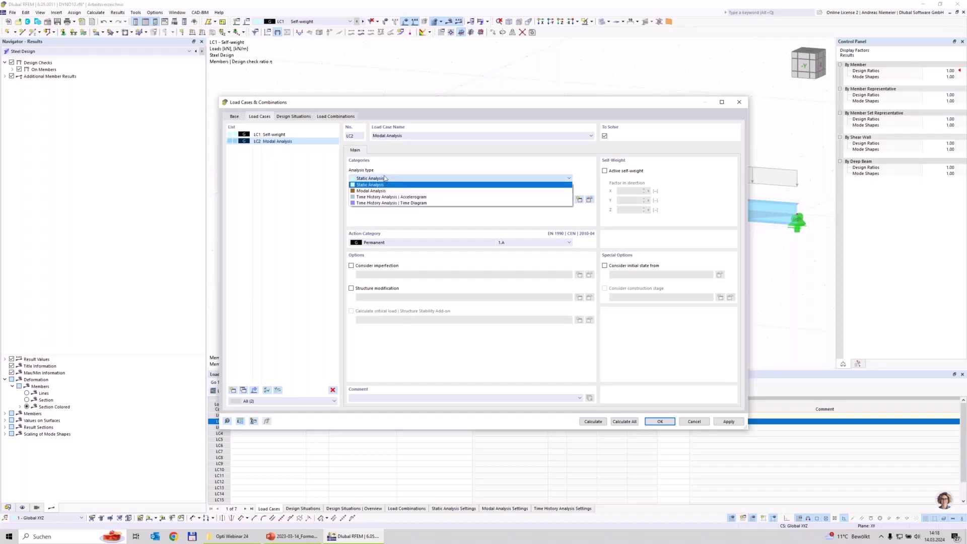
left_click(359, 192)
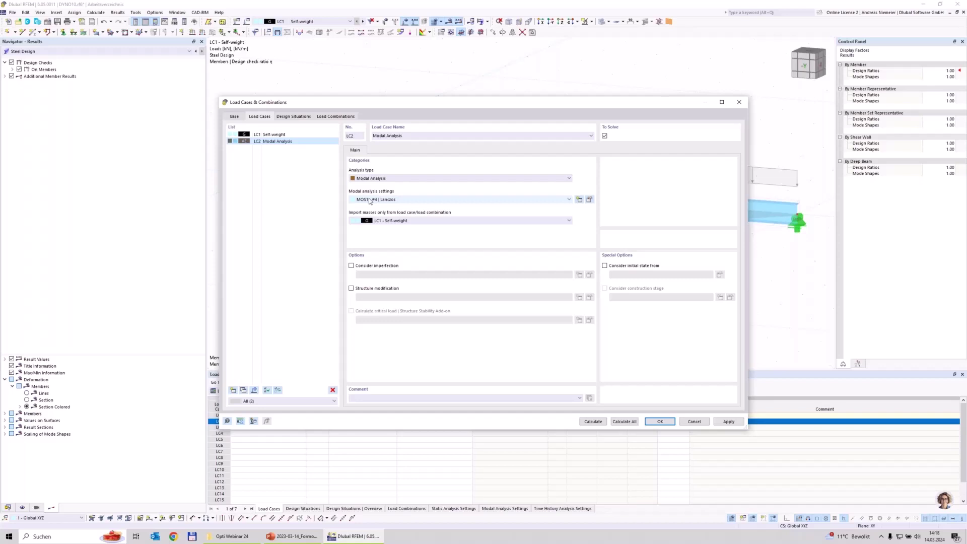
In the modal analysis settings, determine modes automatically to reach effective modal mass factors and solve by Root of characteristic polynomial
left_click(590, 199)
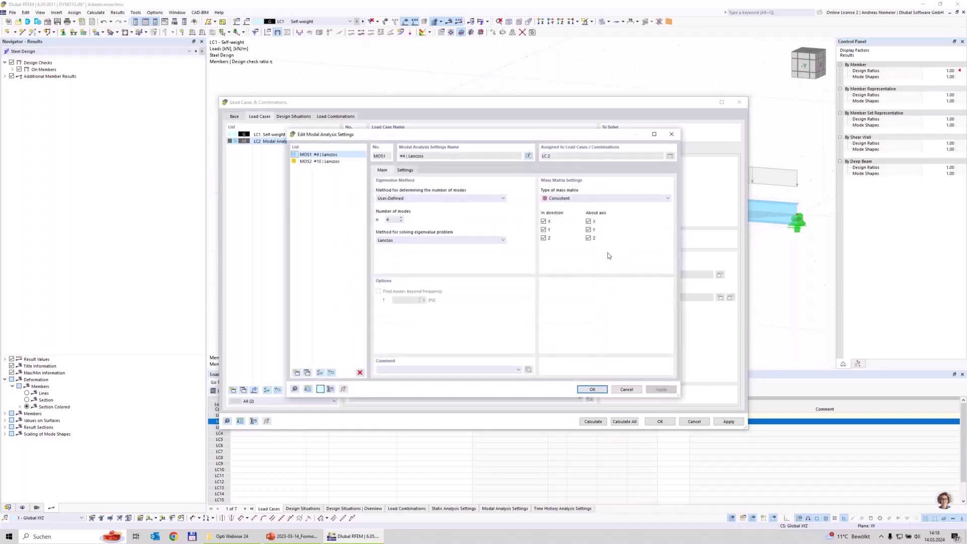
left_click(395, 200)
left_click(394, 204)
left_click(393, 220)
double_click(394, 220)
left_click(432, 198)
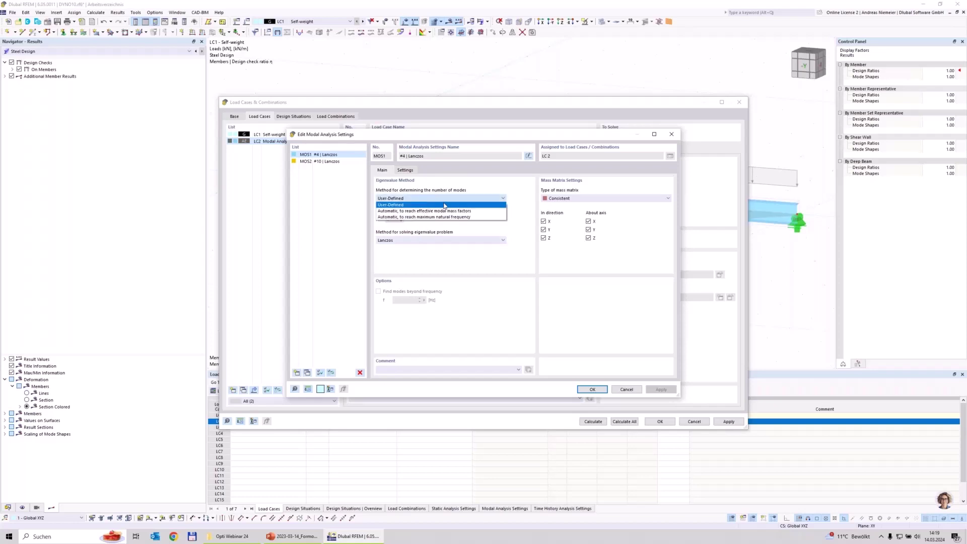
left_click(418, 210)
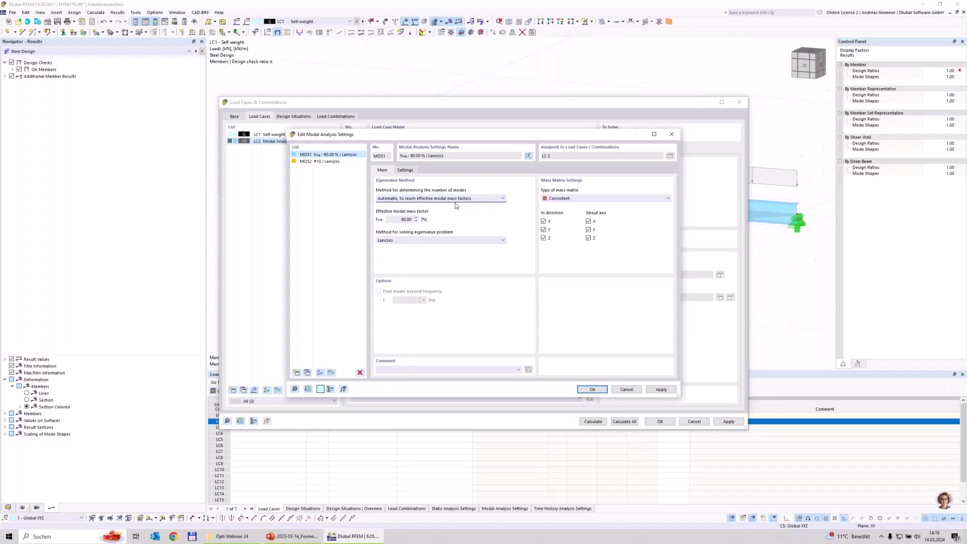
left_click(389, 220)
left_click(440, 240)
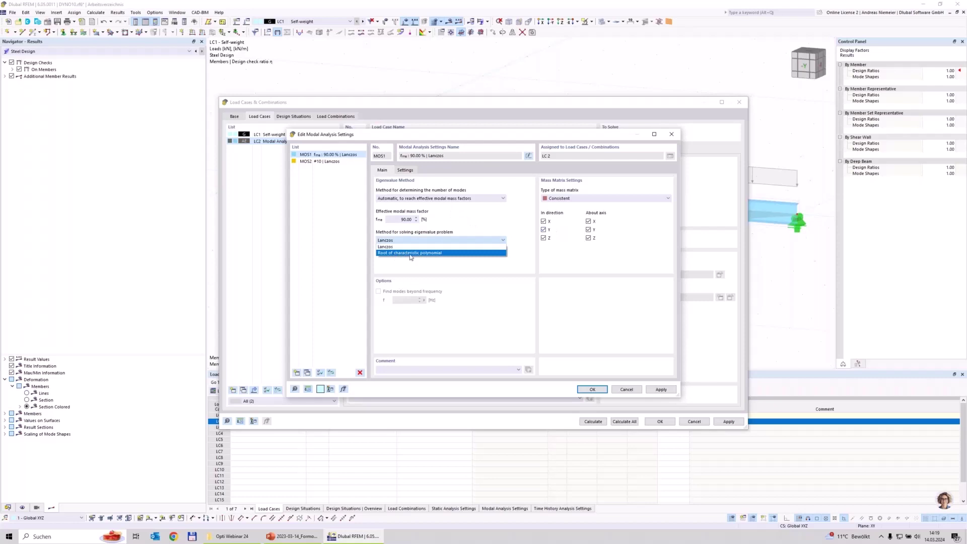
left_click(405, 253)
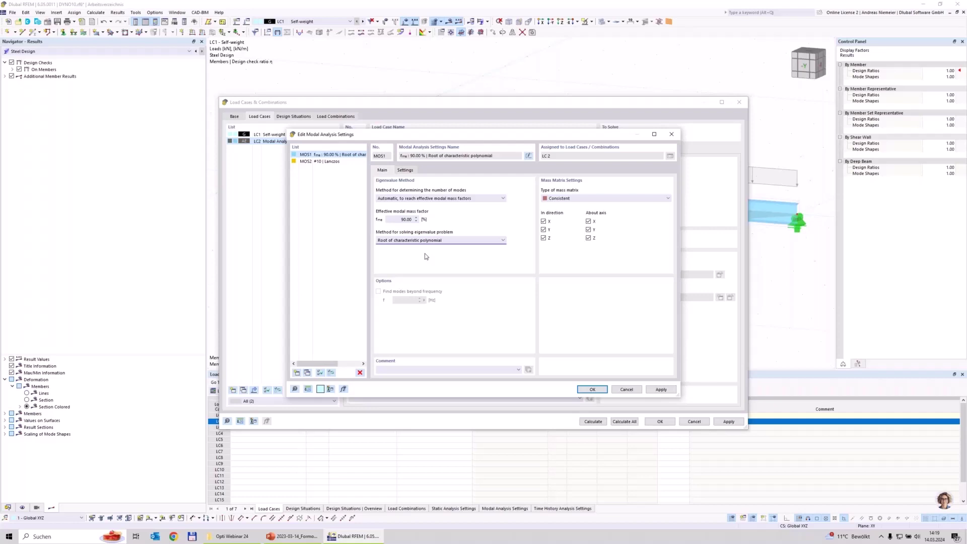
Deactivate the masses in directions X and Y and about axes X and Z, and accept the modal analysis settings
left_click(544, 230)
left_click(545, 222)
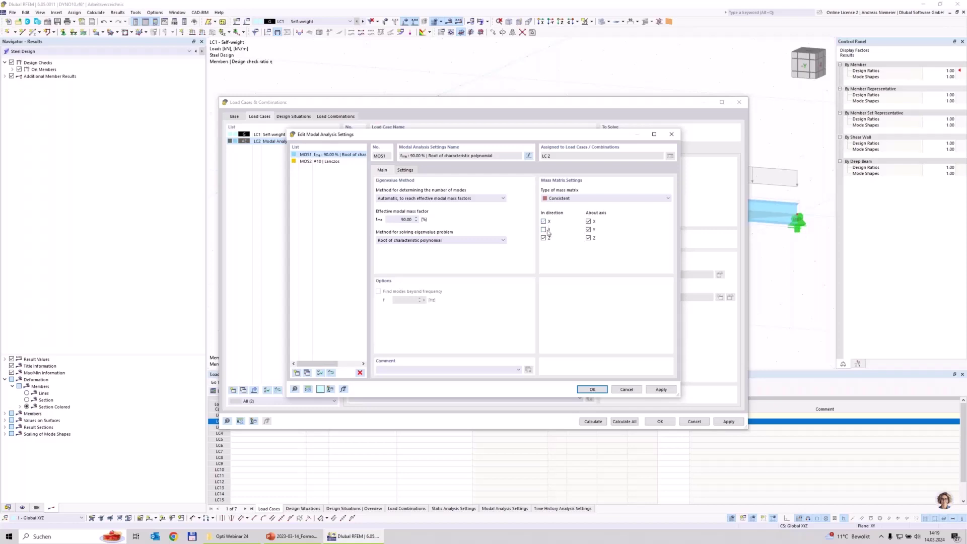
left_click(588, 238)
left_click(588, 221)
left_click(593, 389)
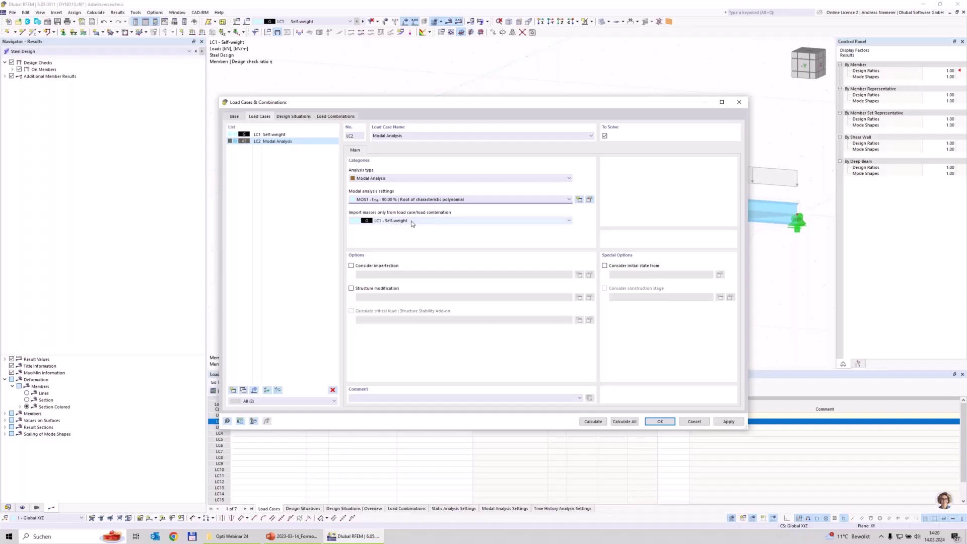
Calculate load case LC2 and switch the results display from Steel Design to Modal Analysis
left_click(585, 423)
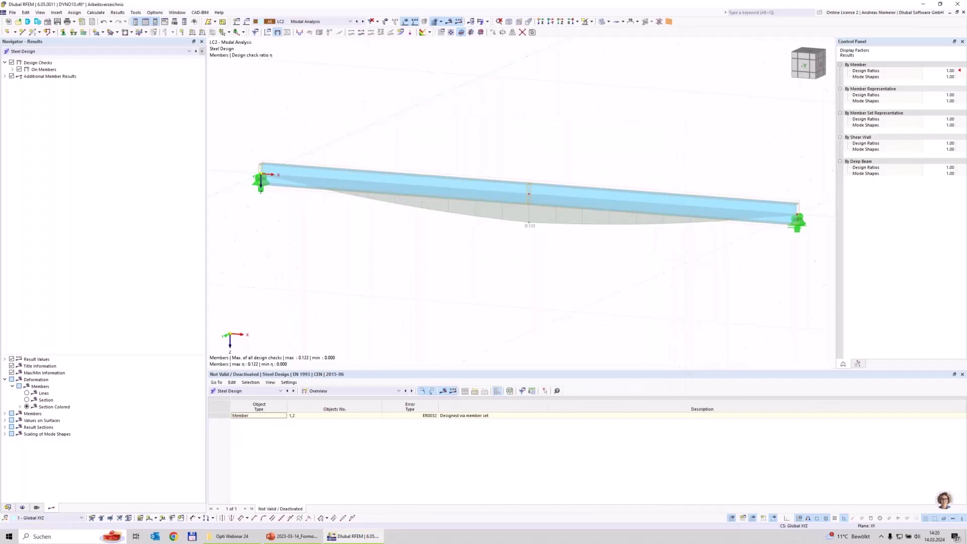
left_click(143, 52)
left_click(121, 58)
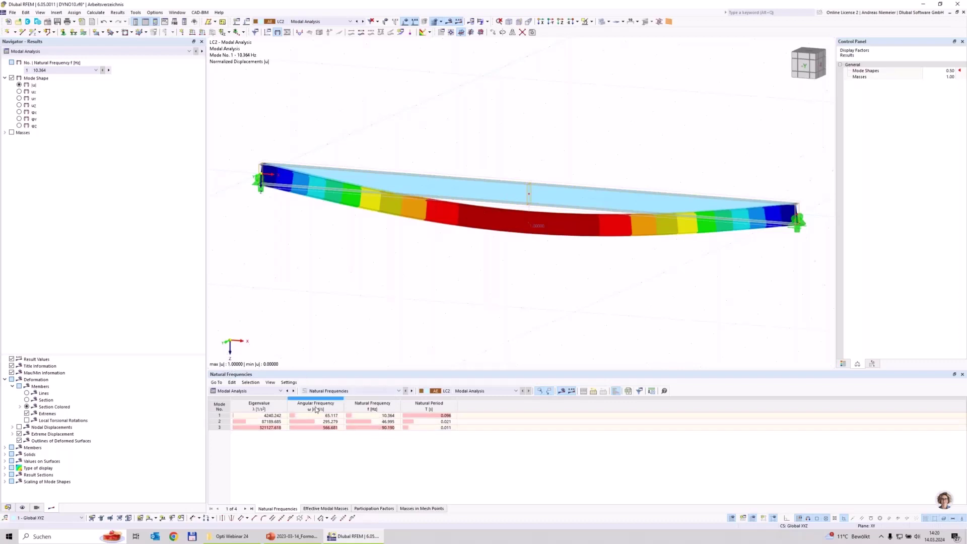
Review the beam's mode shapes 1 to 3 by stepping through the natural frequencies
left_click(377, 417)
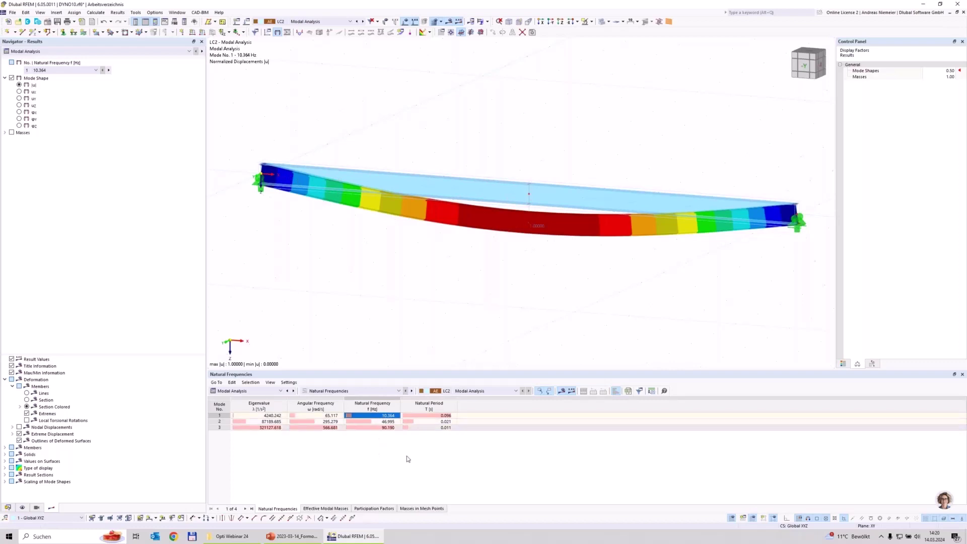
left_click(392, 422)
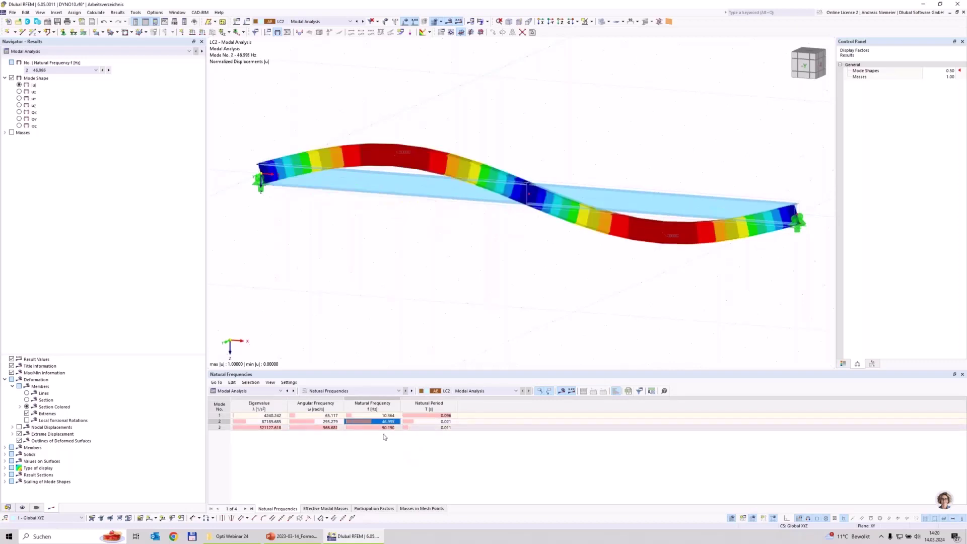
left_click(387, 427)
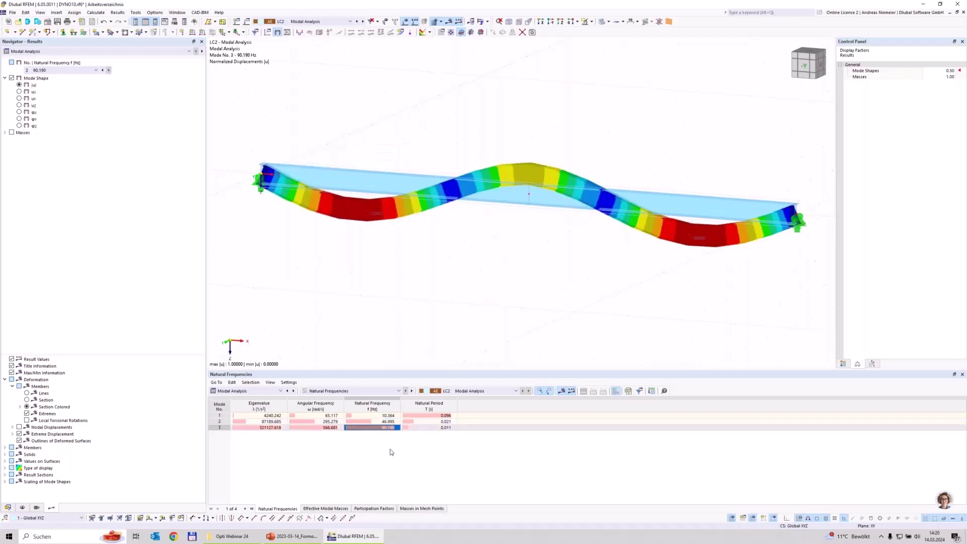
key("Up")
key("Up")
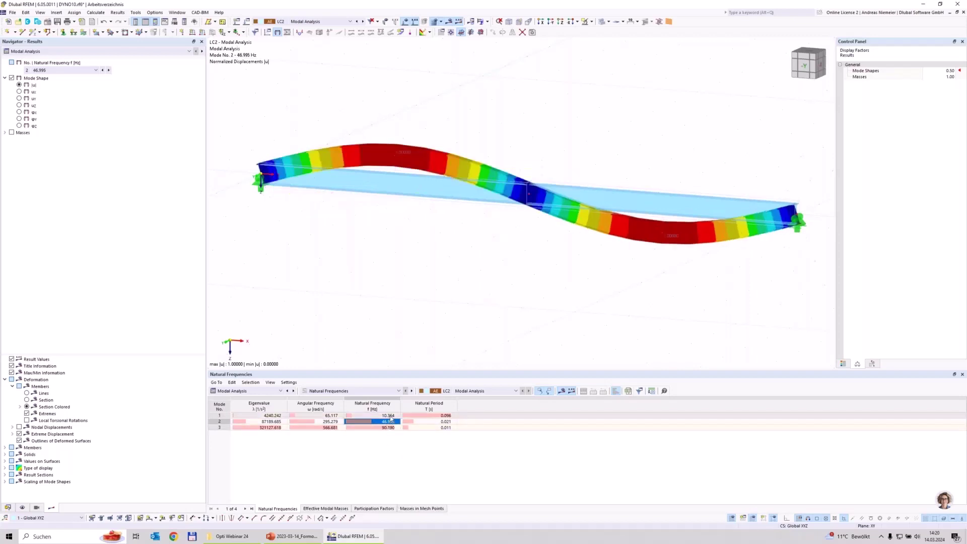
Examine the third mode shape and the effective modal mass factors of the modal analysis
key("Down")
key("Down")
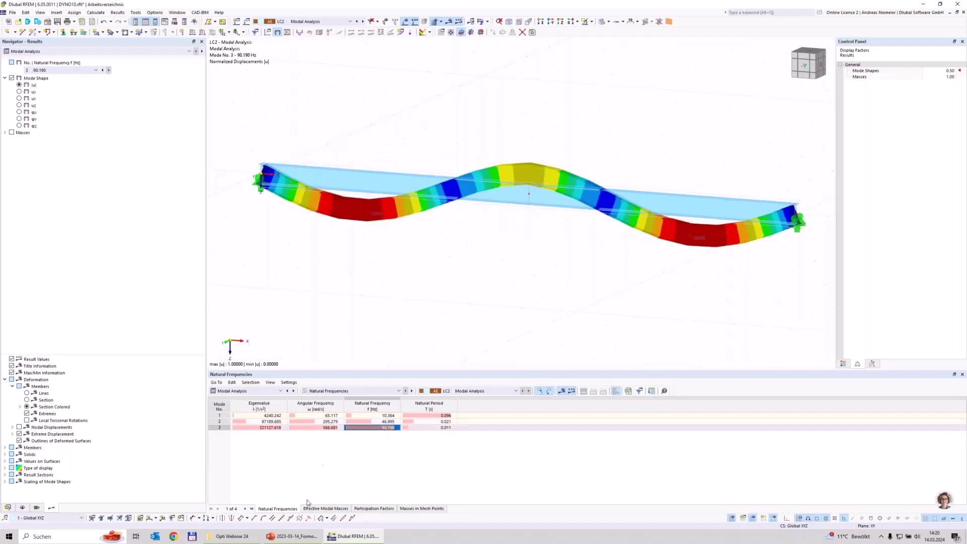
left_click(326, 508)
left_click(538, 434)
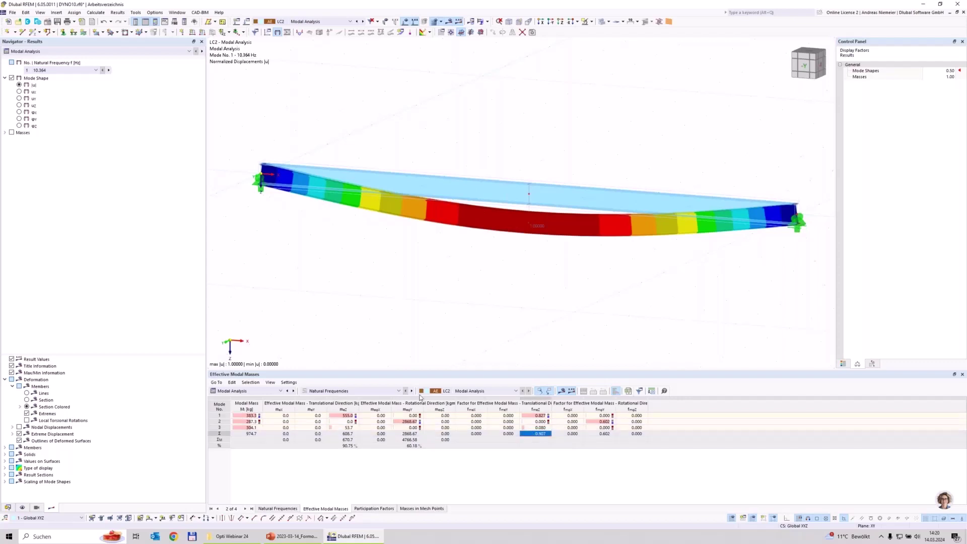
Return to the natural frequencies table and compare the first two mode shapes, finishing on mode 1
left_click(278, 508)
key("Up")
key("Up")
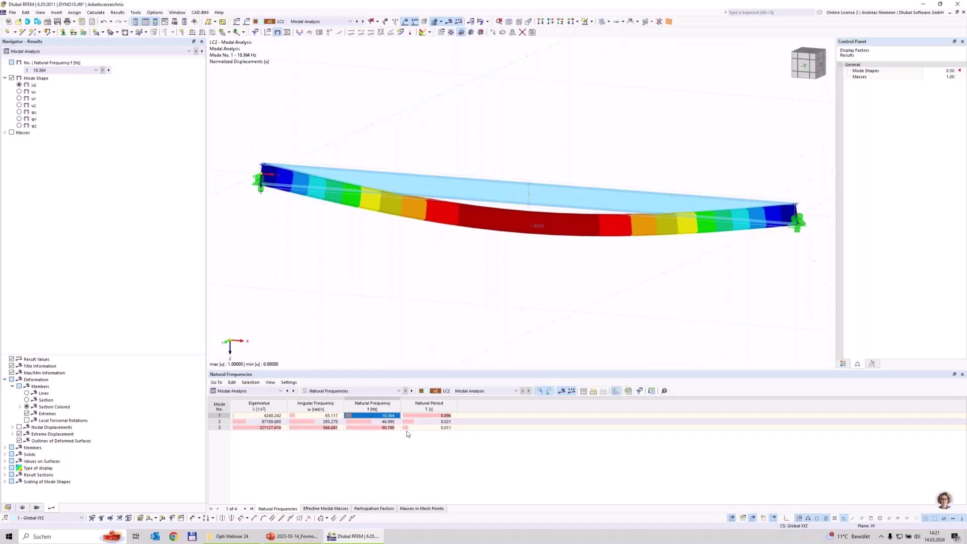
left_click(382, 421)
left_click(382, 416)
left_click(383, 422)
left_click(383, 416)
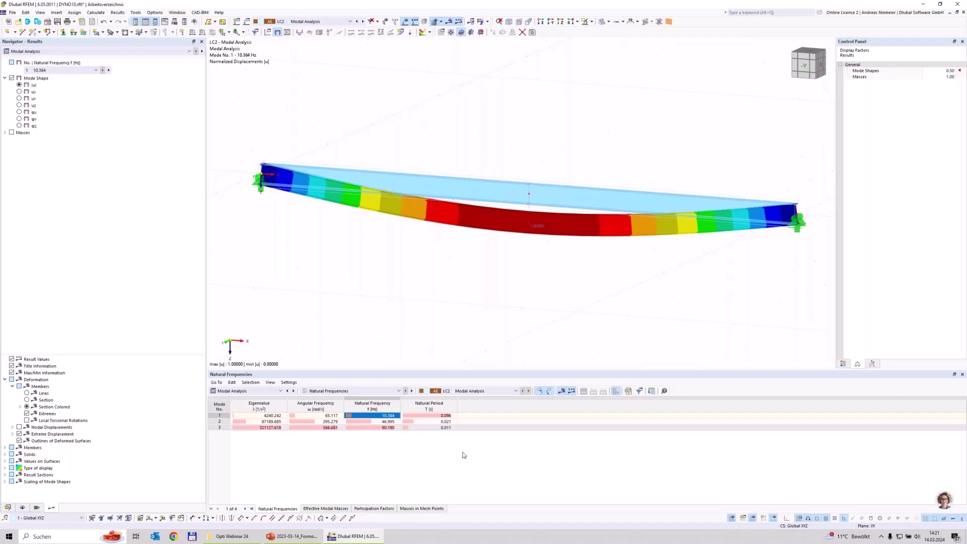
Create load case LC3 named Washing Machine with the analysis type Time History Analysis | Time Diagram
left_click(249, 391)
left_click(250, 410)
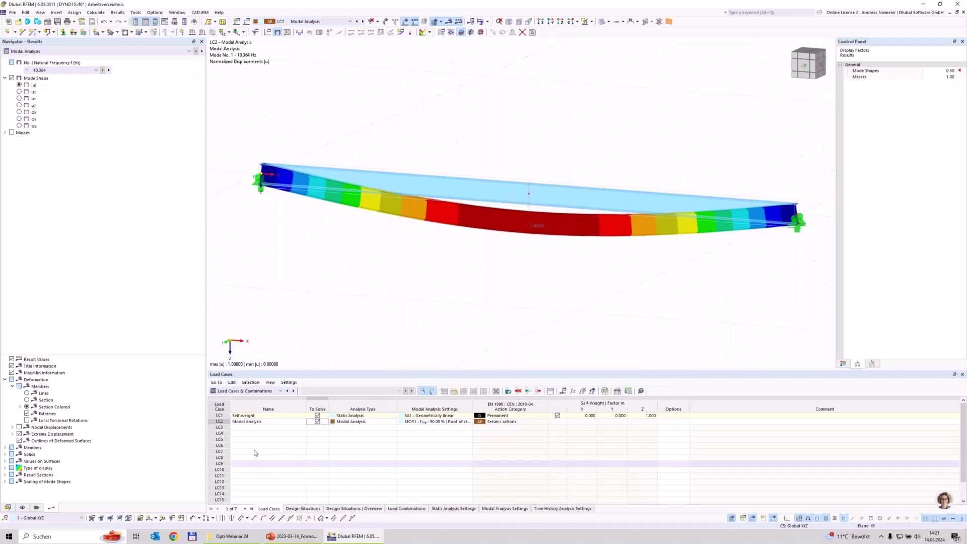
left_click(221, 428)
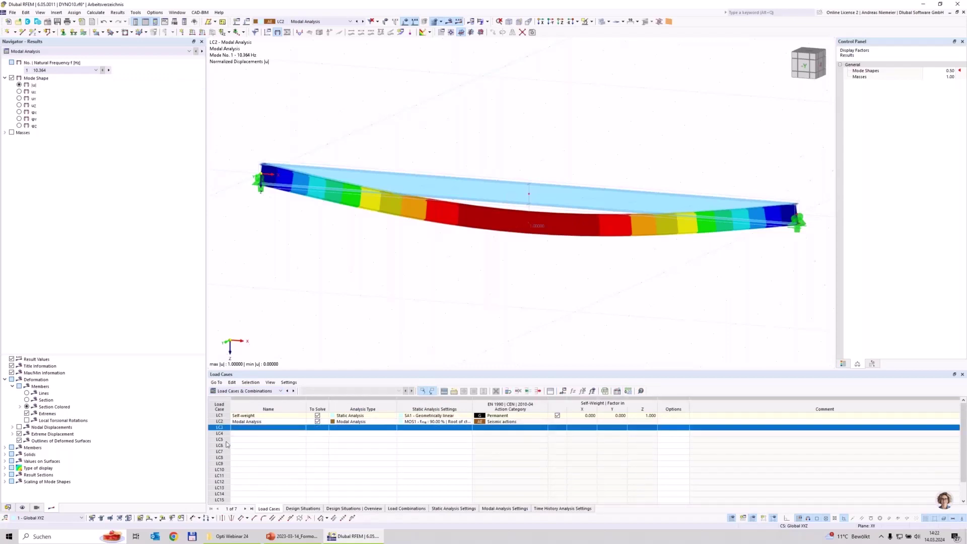
double_click(220, 427)
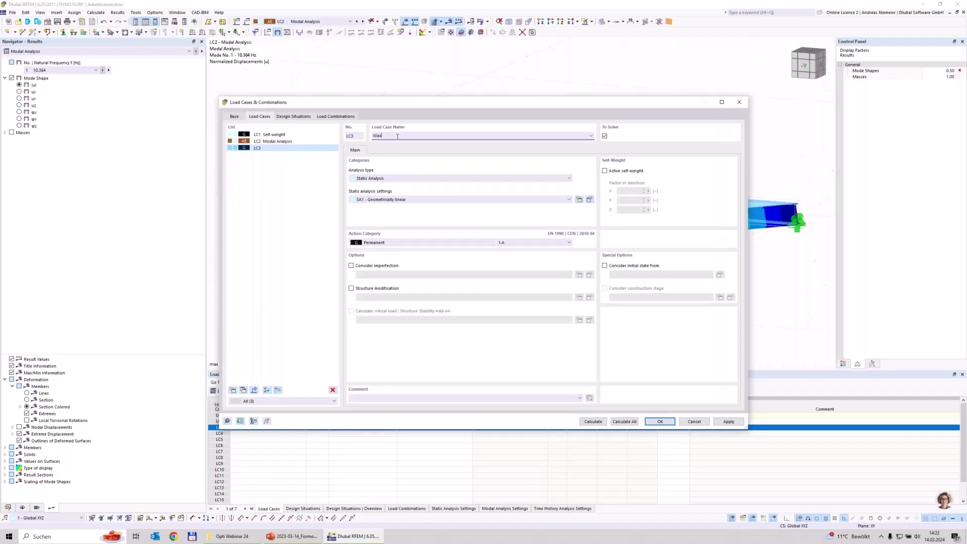
type("Washing Machine")
left_click(361, 178)
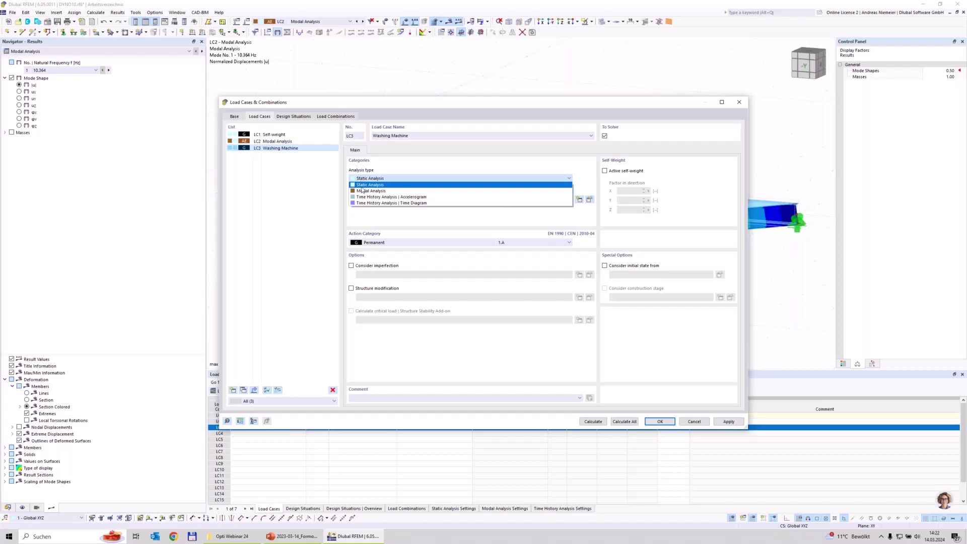
left_click(371, 204)
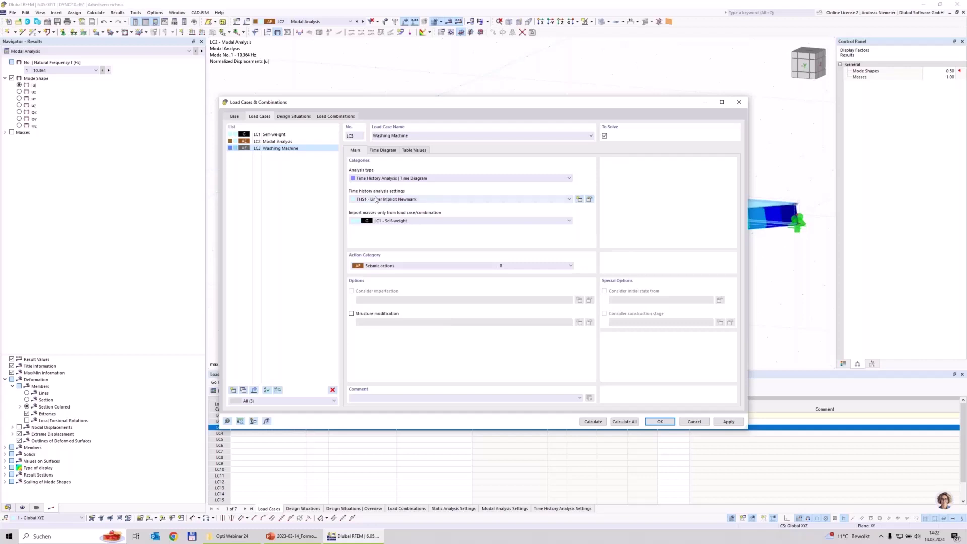
In LC3's time history analysis settings, use the Linear Modal method and set the maximum time to 4 s
left_click(590, 199)
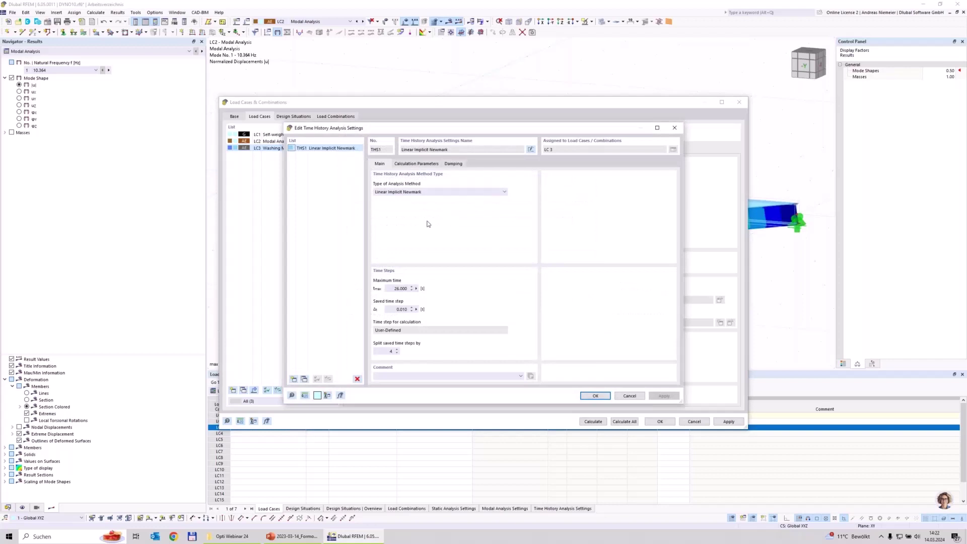
left_click(406, 192)
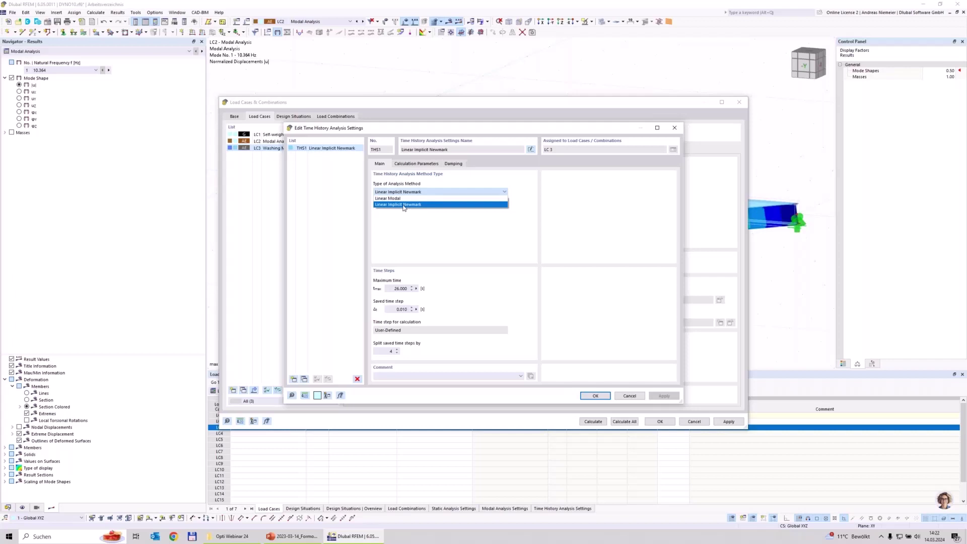
left_click(390, 199)
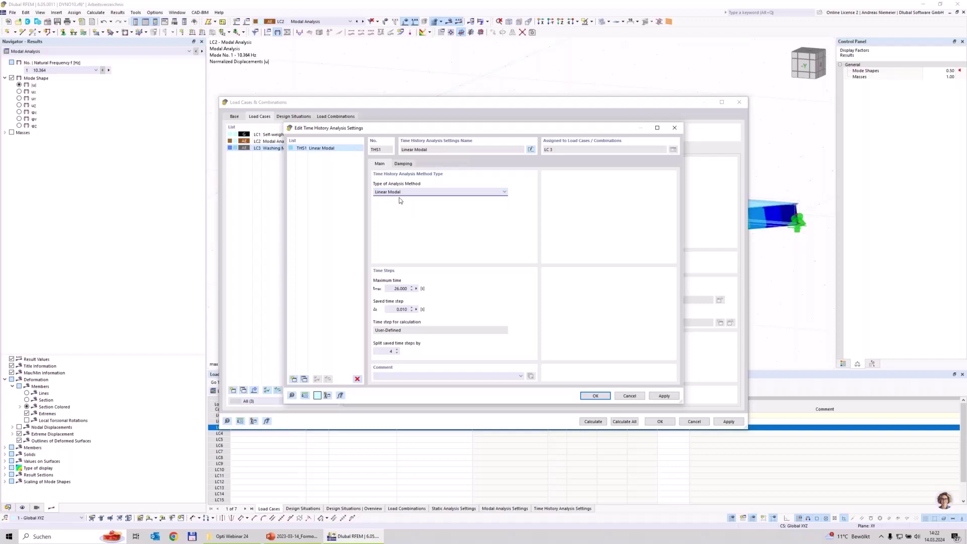
left_click_drag(394, 289, 468, 294)
type("4")
Set the damping type to Lehr's damping | Constant, enter the damping constant, and accept the time history analysis settings
left_click(406, 164)
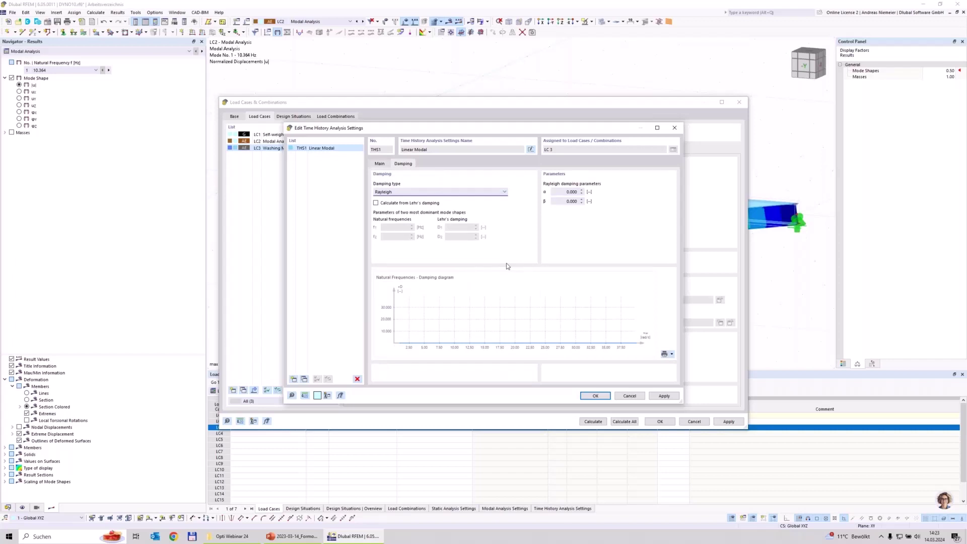
left_click(482, 192)
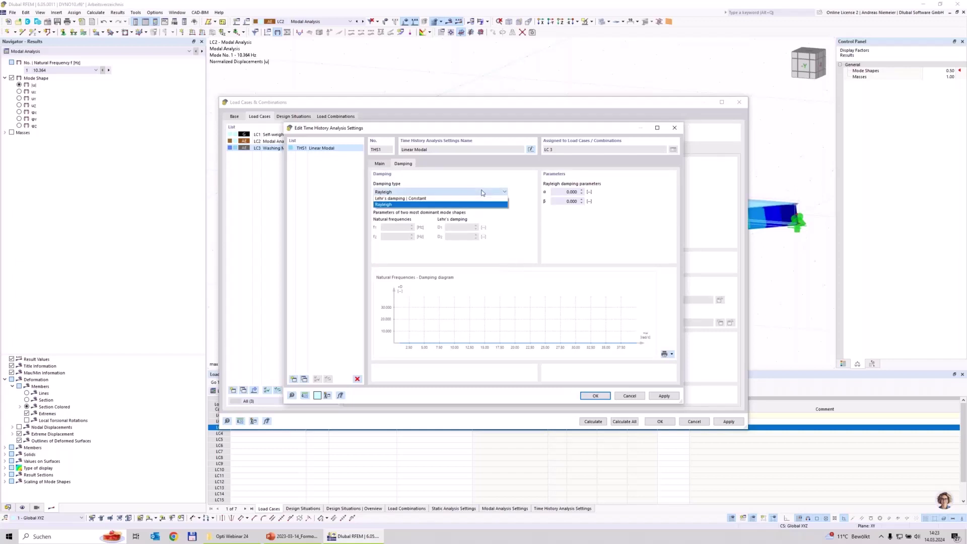
left_click(407, 199)
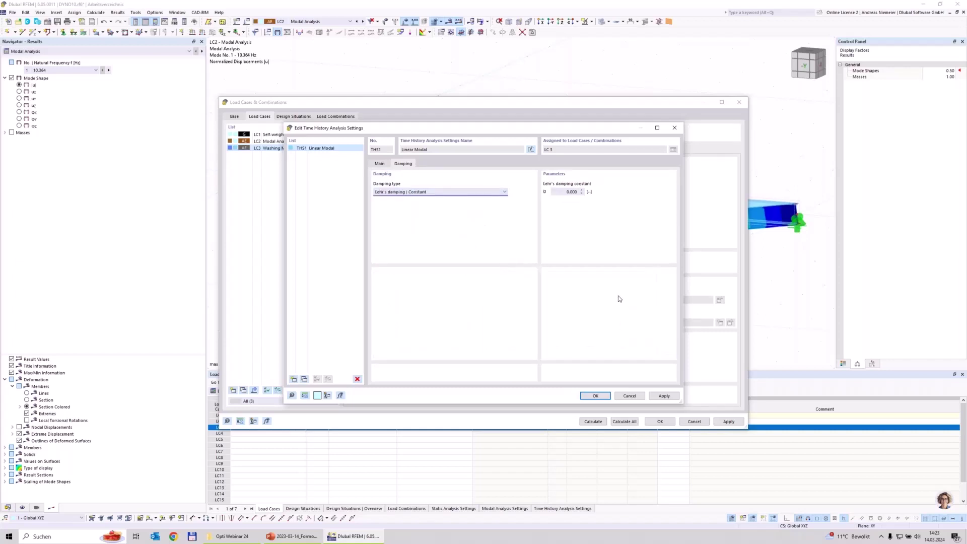
left_click(562, 192)
type("0")
type("16")
left_click(596, 396)
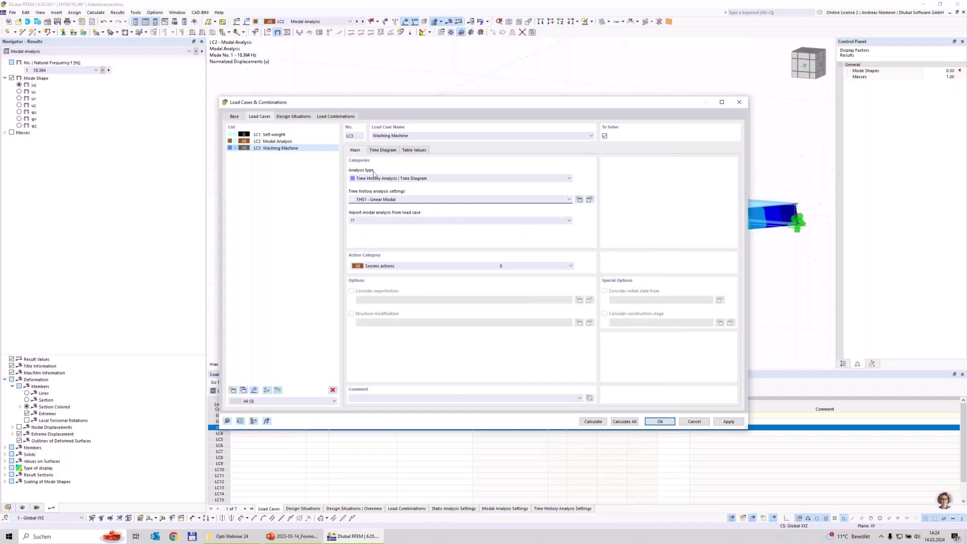
Import the modal analysis for LC3 from LC2 and assign the action category Imposed loads - category A: domestic, residential areas
left_click(375, 223)
left_click(376, 232)
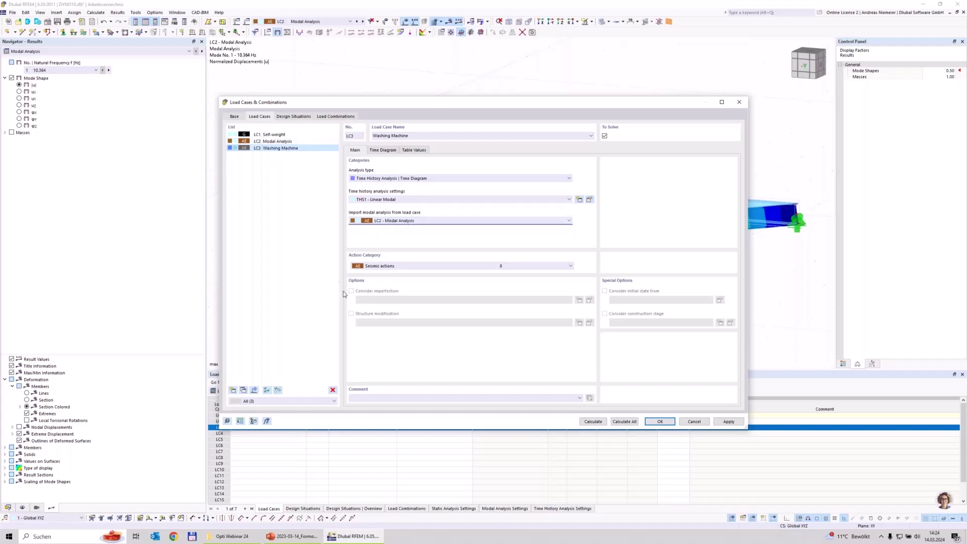
left_click(386, 265)
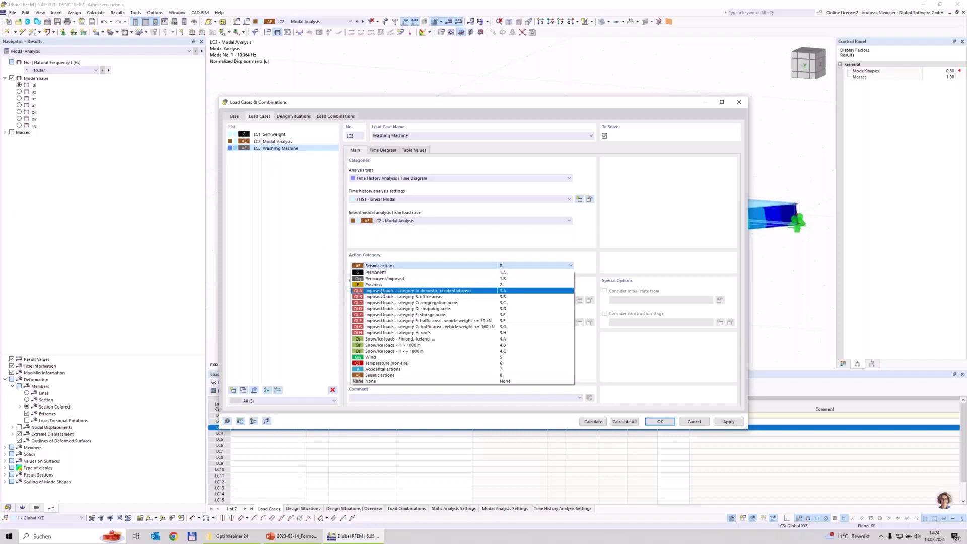
left_click(431, 307)
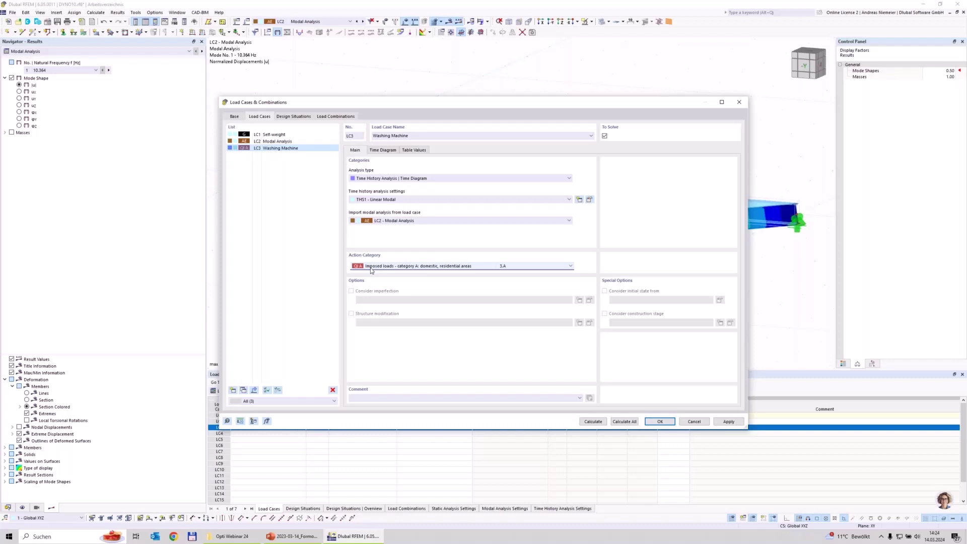
Create a time diagram for LC3 with definition type Function and the multiplier function cos(1*t)
left_click(383, 150)
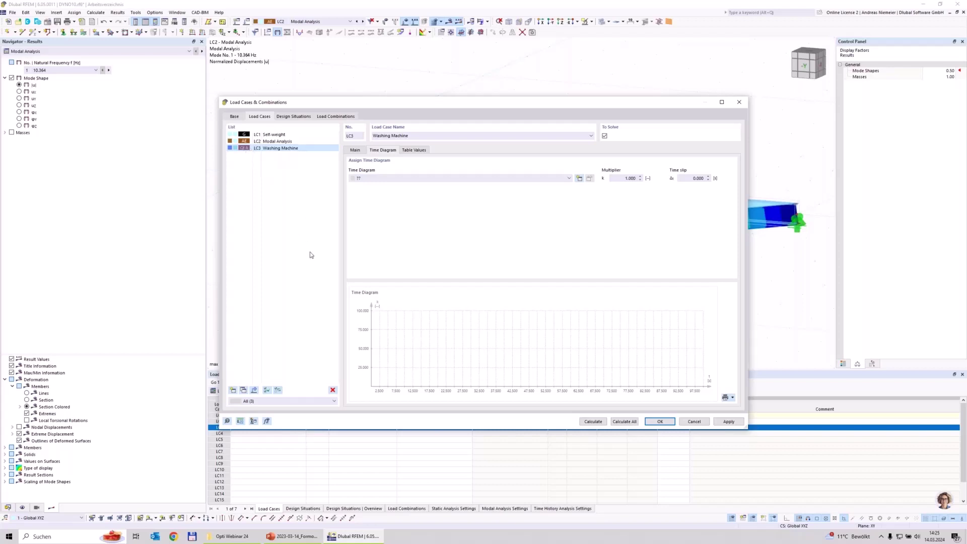
left_click(579, 179)
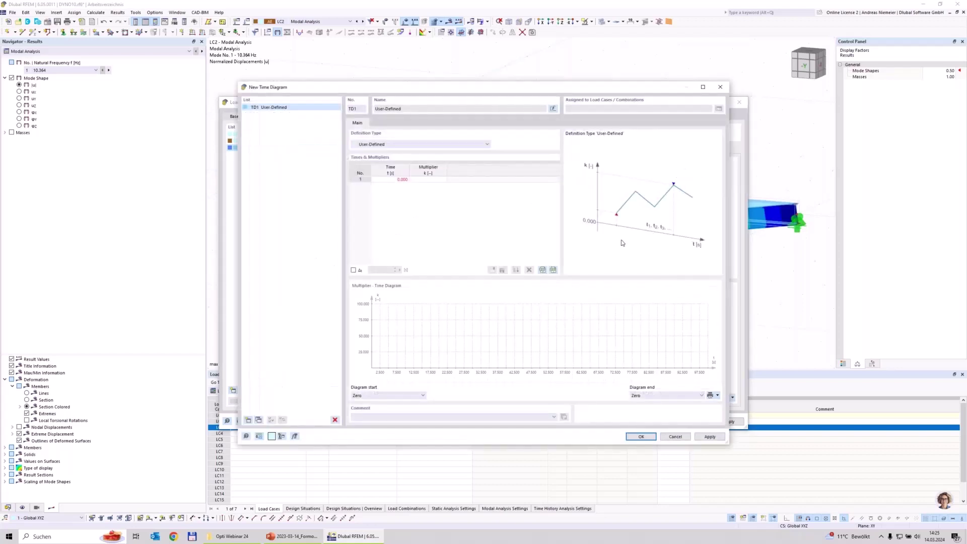
left_click(383, 179)
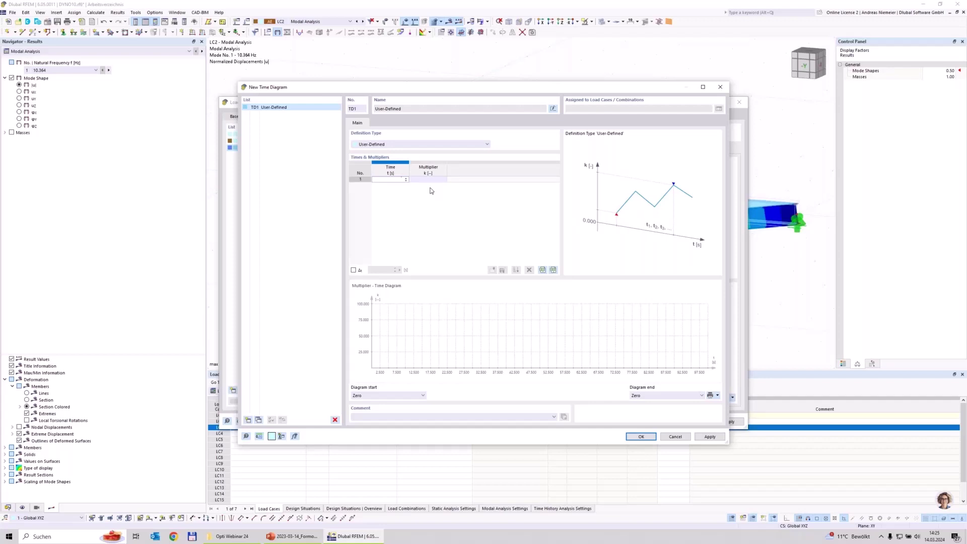
left_click(435, 145)
left_click(385, 157)
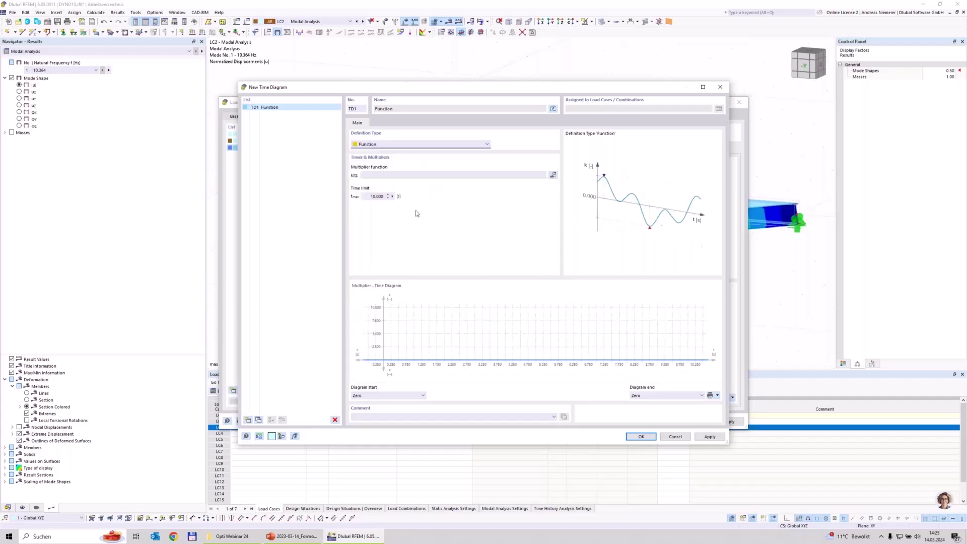
left_click(395, 175)
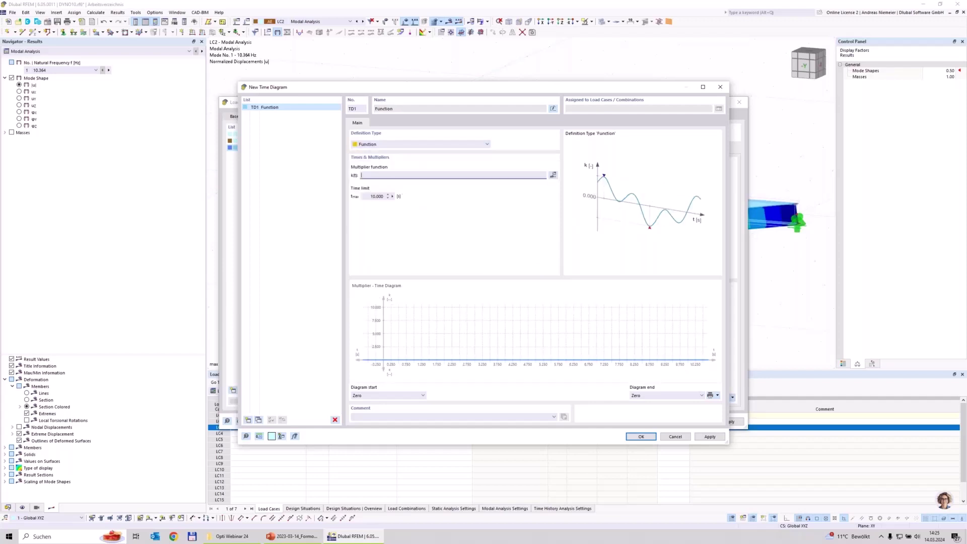
type("c")
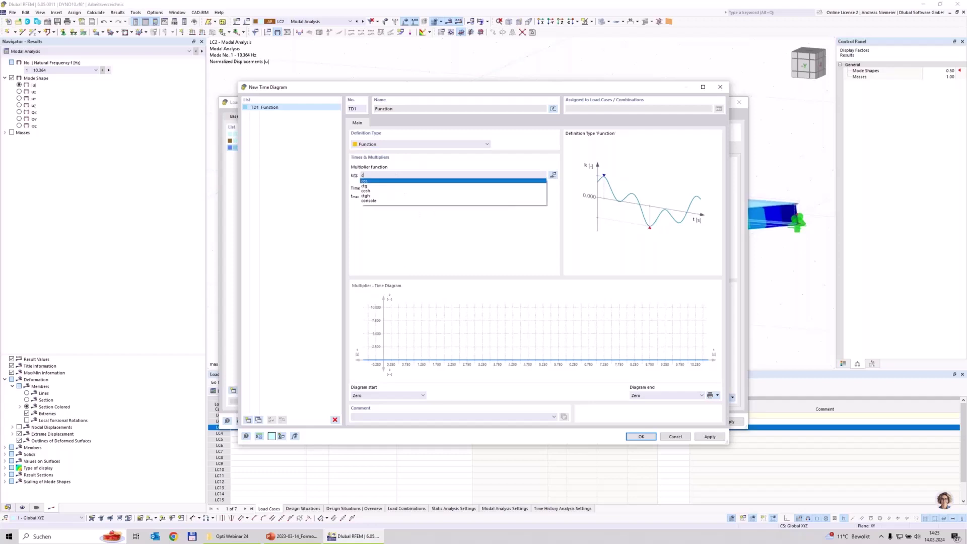
type("os(1*t")
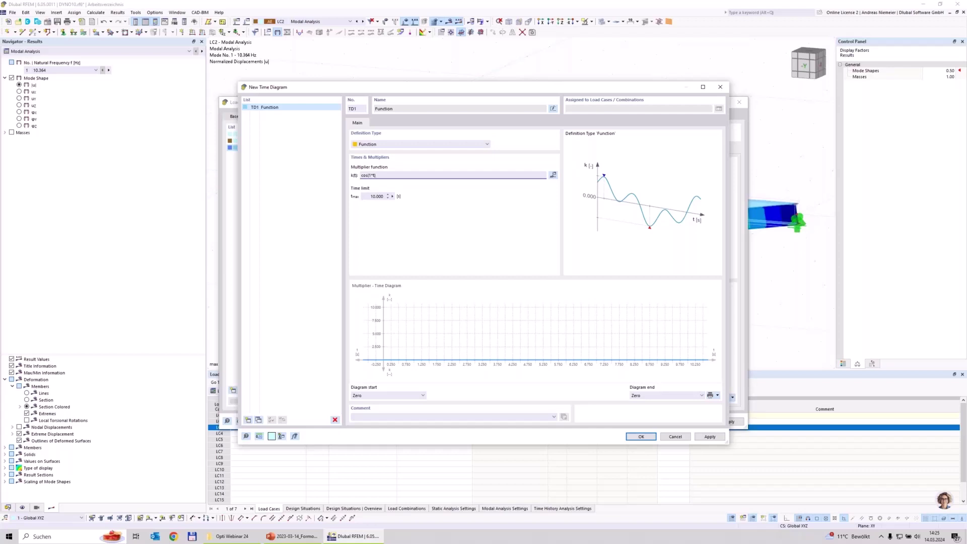
left_click(377, 196)
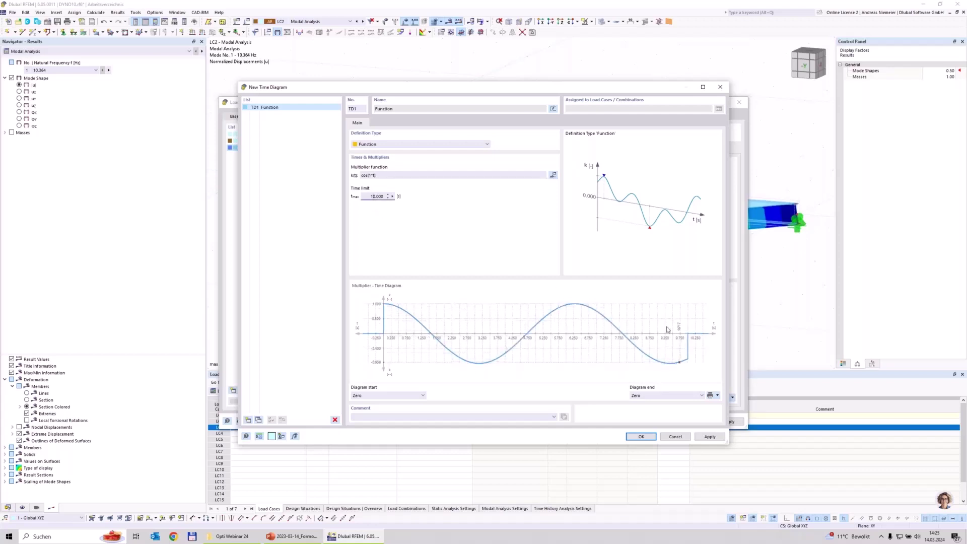
Change the time diagram's multiplier function to cos(2*t) to preview the changed frequency
left_click(371, 175)
key("Delete")
type("2")
left_click(376, 197)
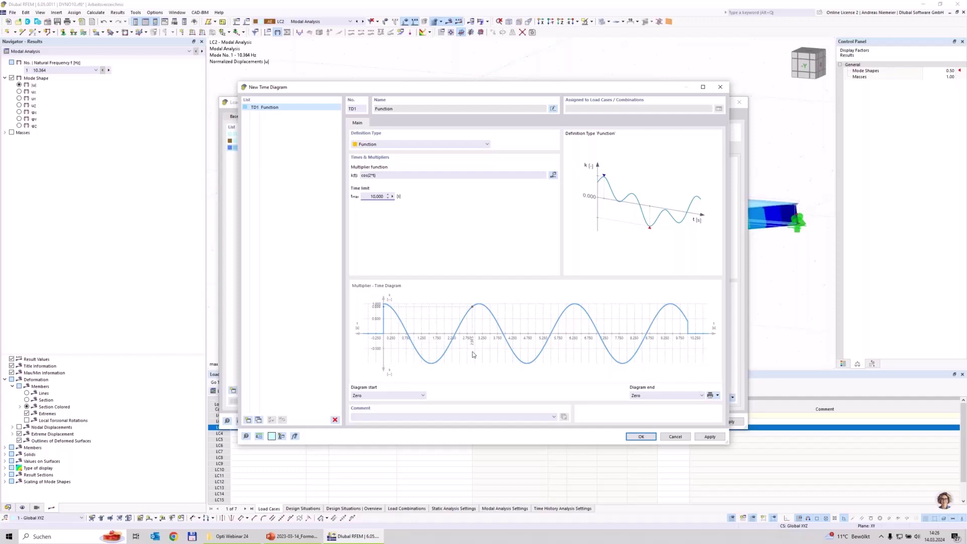
Replace the number in the multiplier function with a parameter so that it reads cos(Omega*t)
left_click(372, 175)
key("BackSpace")
type("Omega")
key("Tab")
left_click(382, 176)
Add a global parameter named Rounds with unit group Integer and value 800
left_click(554, 176)
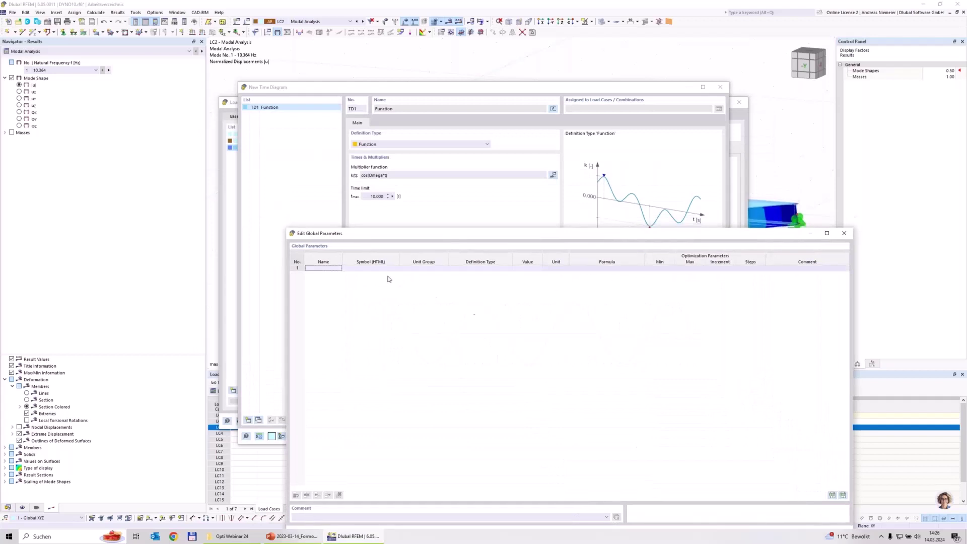
type("Rounds")
key("Return")
left_click(434, 270)
left_click(436, 269)
scroll(442, 382, "down", 5)
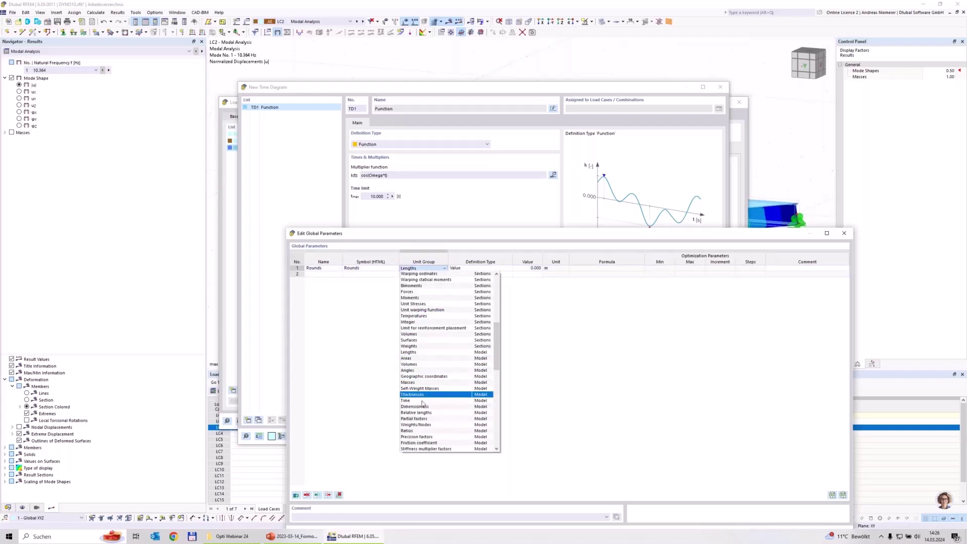
scroll(424, 433, "down", 1)
left_click(422, 437)
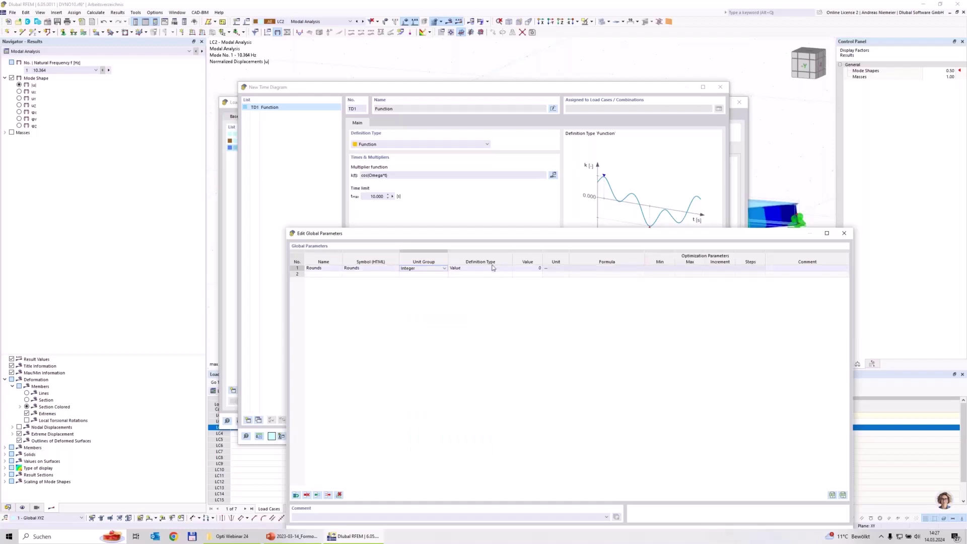
left_click(532, 268)
type("800")
Add a second global parameter named Omega and assign it the unit group Float
left_click(332, 275)
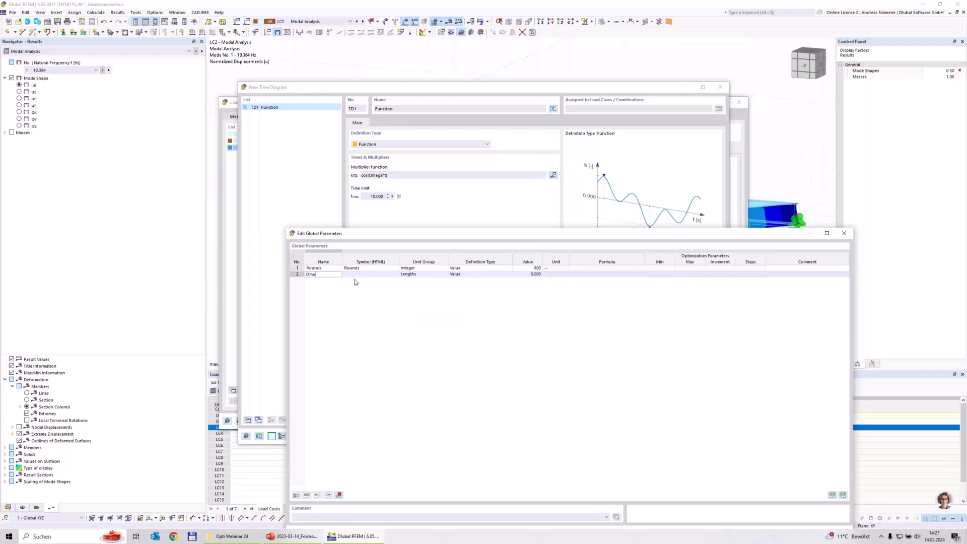
left_click(364, 276)
left_click(422, 273)
left_click(438, 280)
left_click(426, 274)
left_click(444, 275)
left_click(497, 455)
left_click_drag(497, 456, 497, 457)
left_click(438, 443)
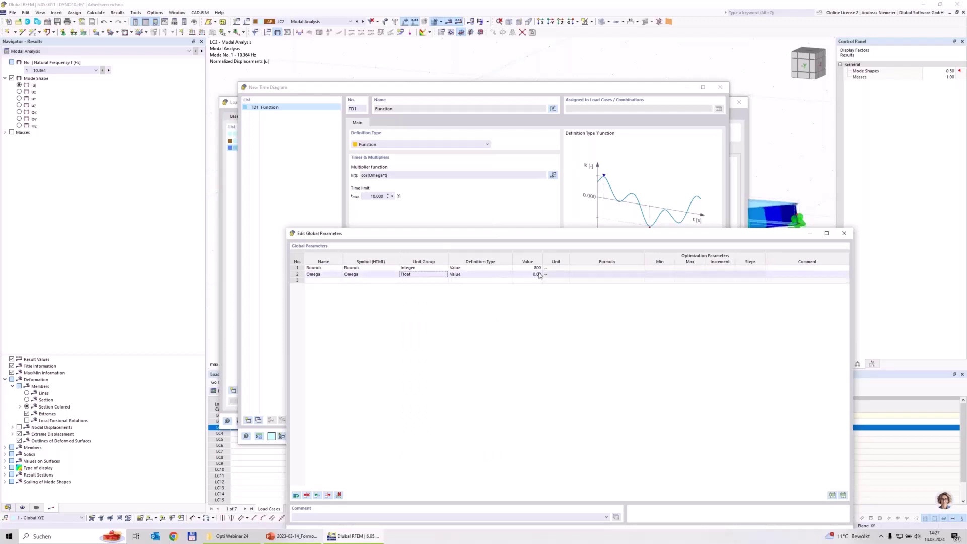
Define the global parameter Omega by the formula PI*Rounds/30 and accept the global parameters
left_click(485, 277)
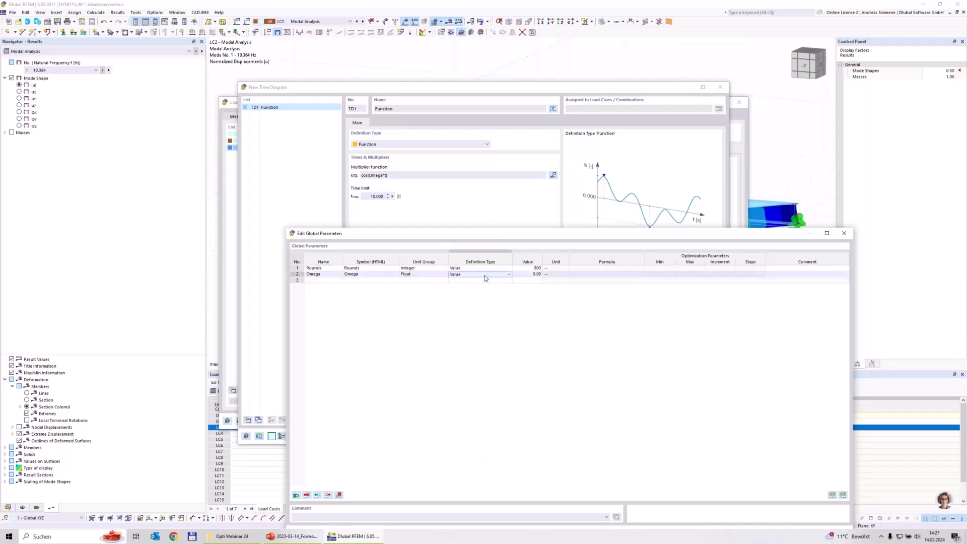
key("Return")
left_click(553, 176)
left_click(463, 275)
left_click(463, 274)
left_click(464, 287)
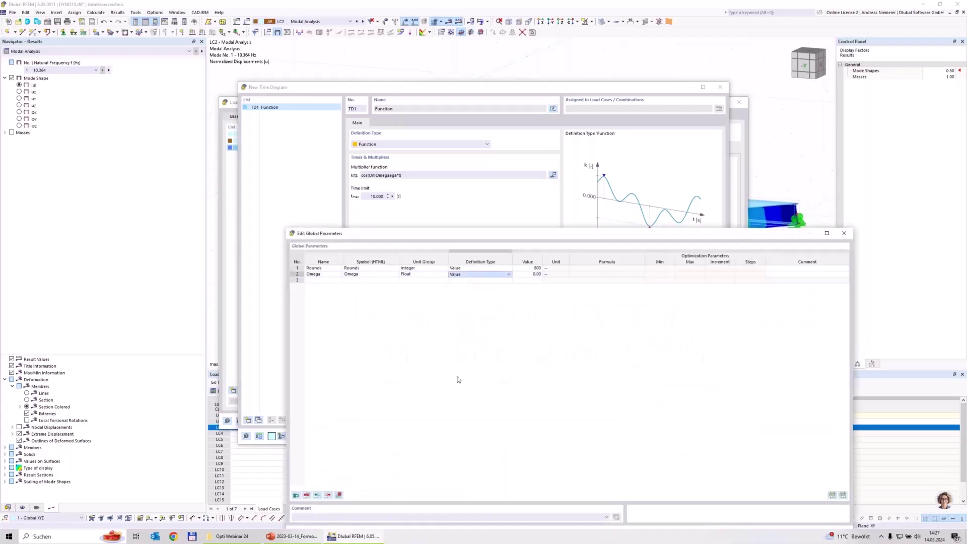
left_click(590, 275)
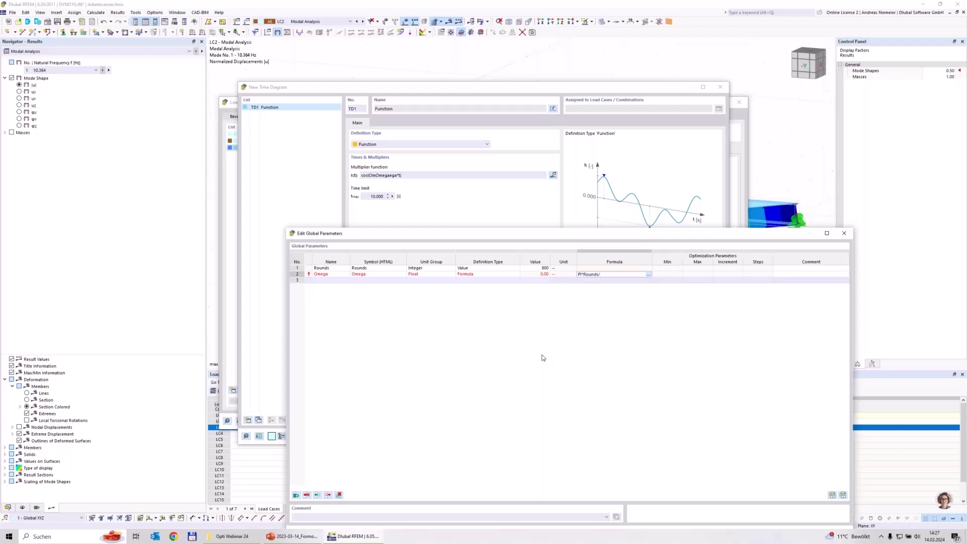
left_click(668, 261)
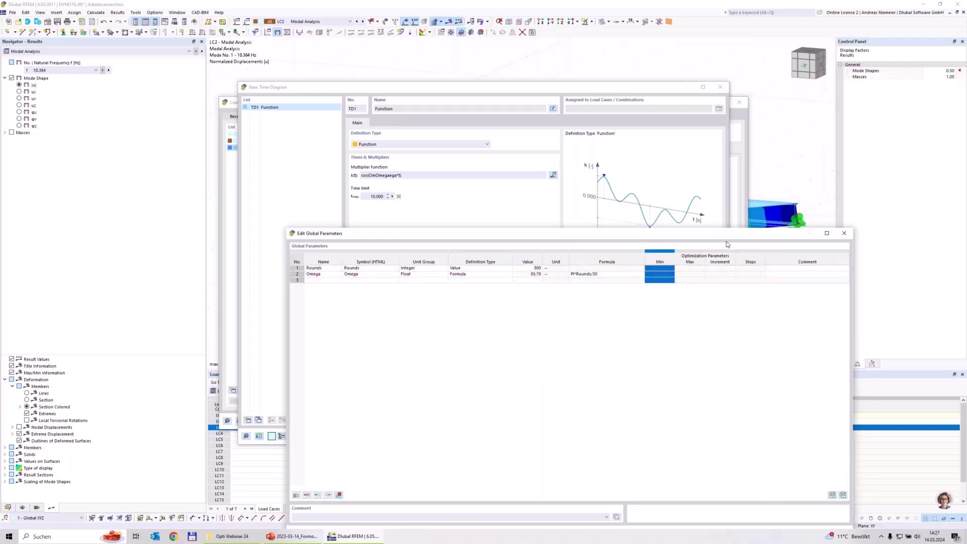
left_click_drag(698, 234, 690, 175)
left_click_drag(684, 134, 684, 103)
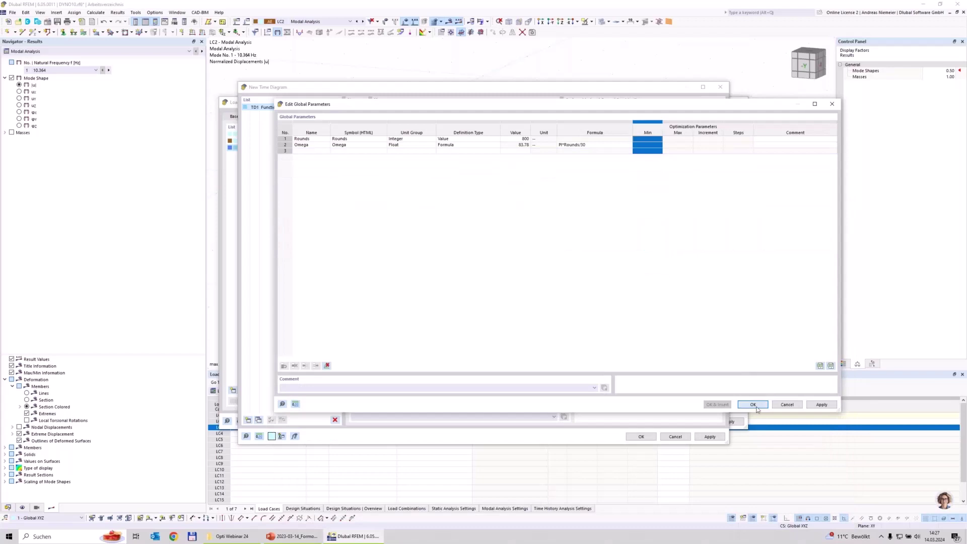
left_click(754, 406)
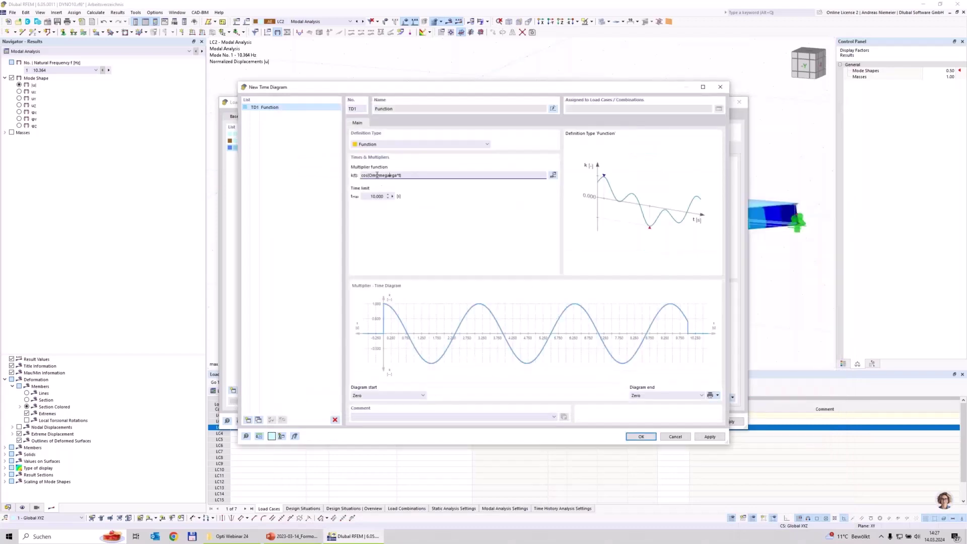
Correct the multiplier function to cos(Omega*t), set the time limit to 4 s and accept the time diagram
key("BackSpace")
key("BackSpace")
key("BackSpace")
key("BackSpace")
key("BackSpace")
left_click(378, 197)
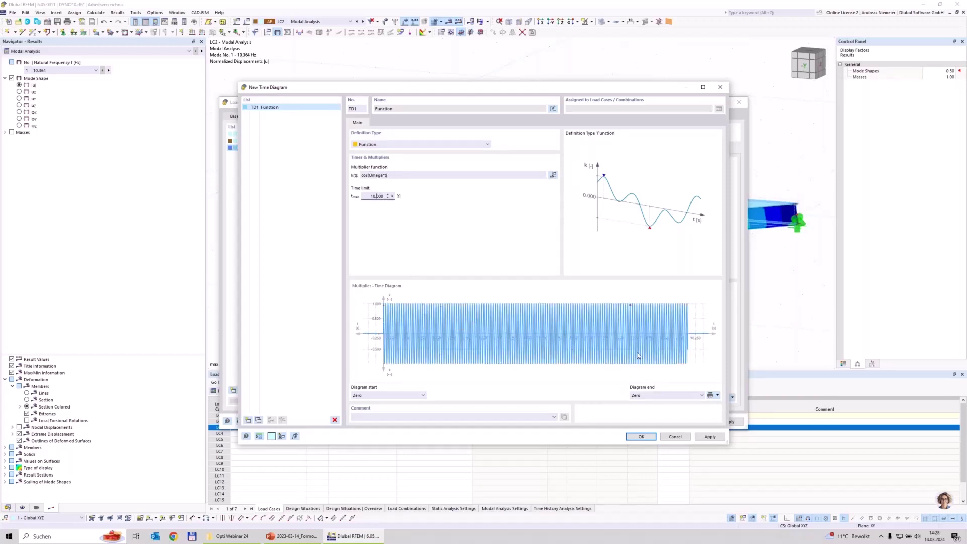
left_click_drag(369, 196, 415, 205)
type("4")
left_click(411, 177)
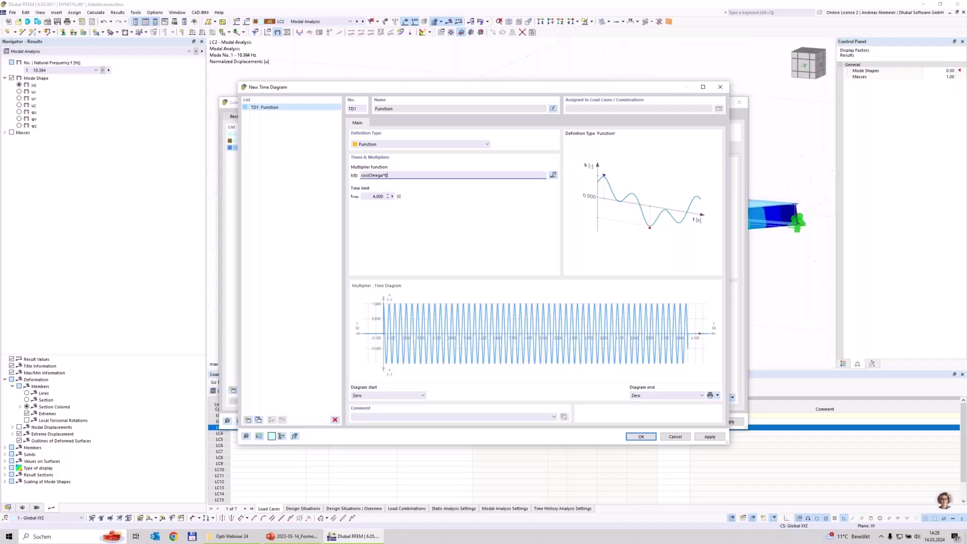
left_click(643, 434)
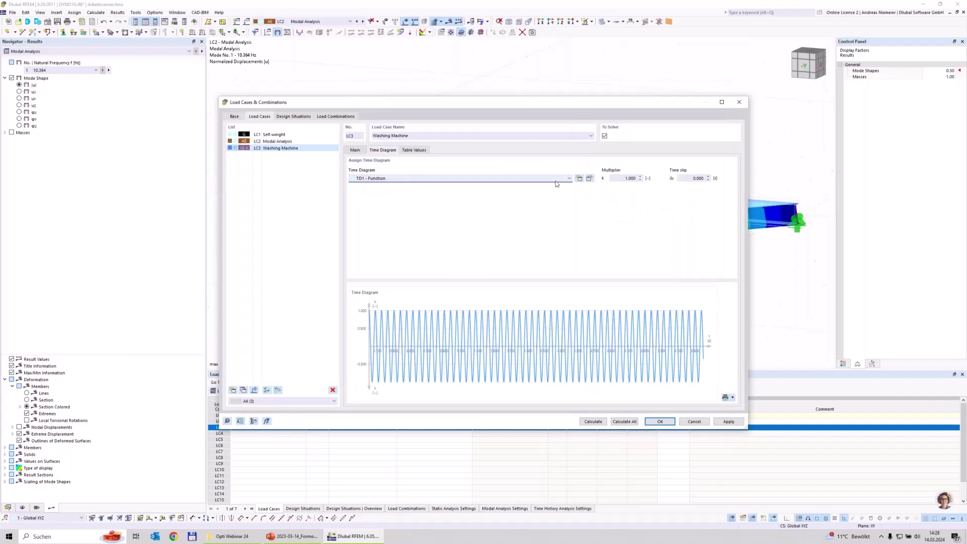
Rename the assigned time diagram as Washing Machine and accept the load case settings
left_click(589, 178)
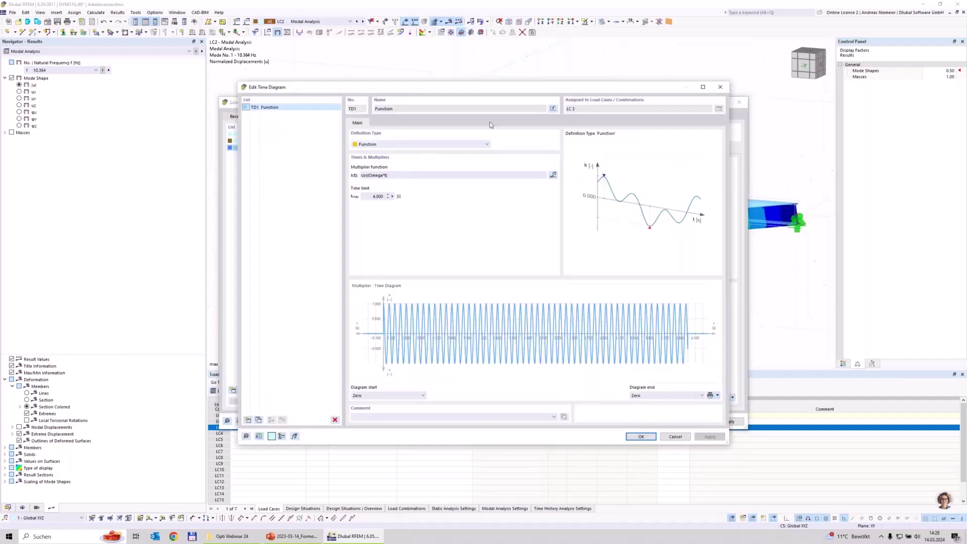
left_click(466, 108)
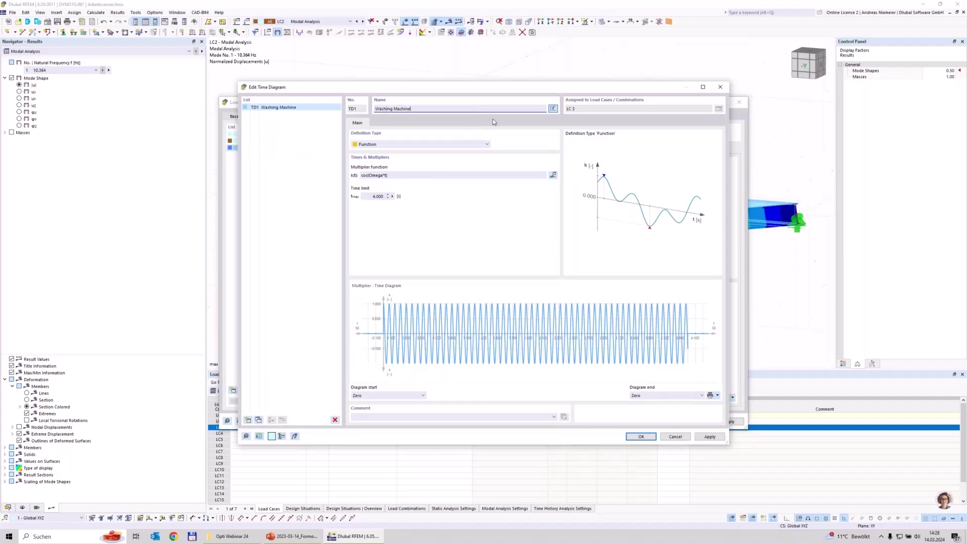
left_click(641, 437)
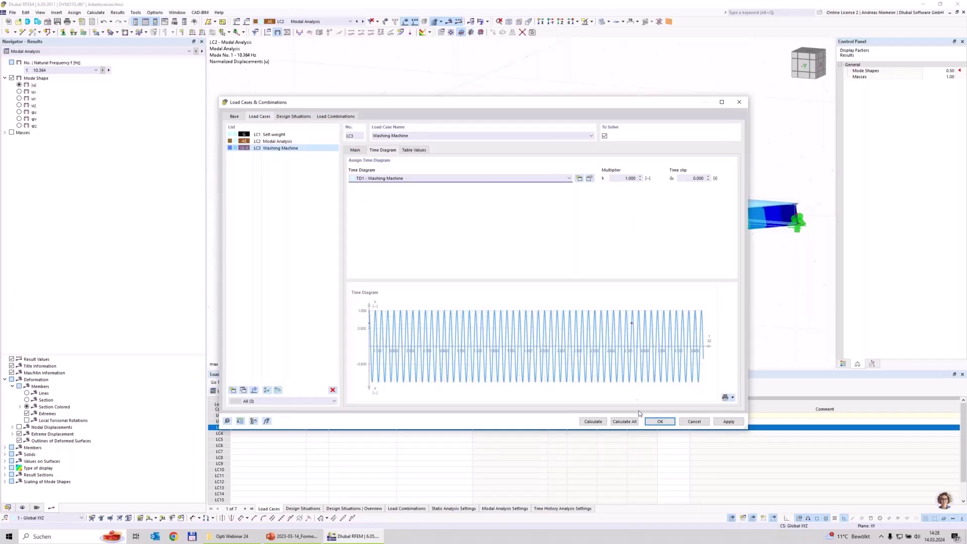
left_click(664, 423)
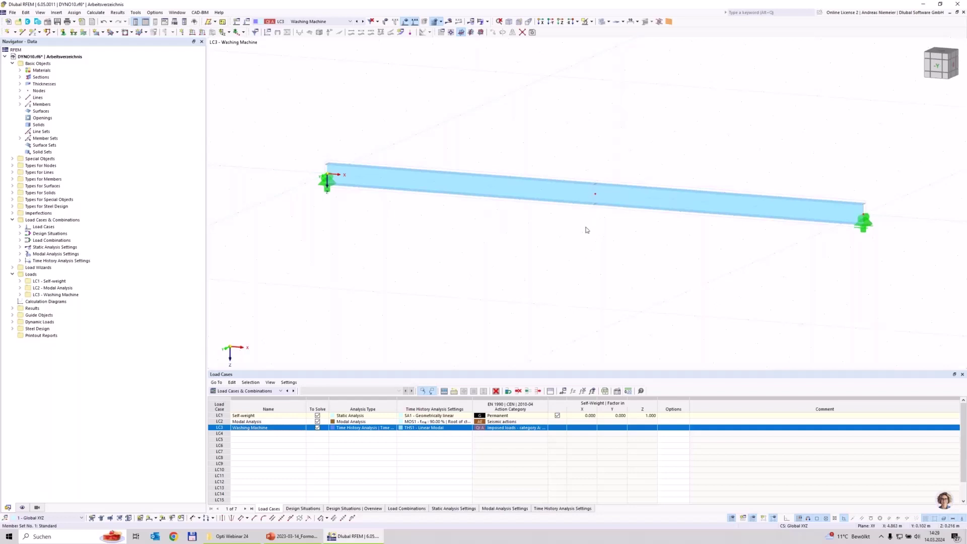
Add a nodal force of 10kg*0,2m*Omega^2 in direction Z to the beam's midspan node in the Washing Machine load case
left_click(186, 34)
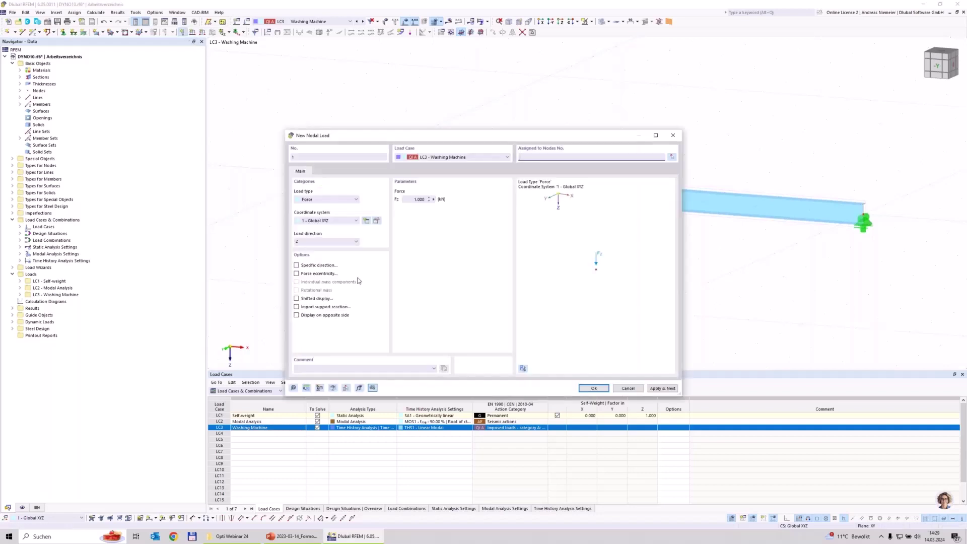
double_click(419, 199)
type("1")
type("0kg*0,2")
type("m")
type("*O")
type("mega^2")
left_click(414, 368)
left_click(593, 390)
left_click_drag(582, 150, 614, 225)
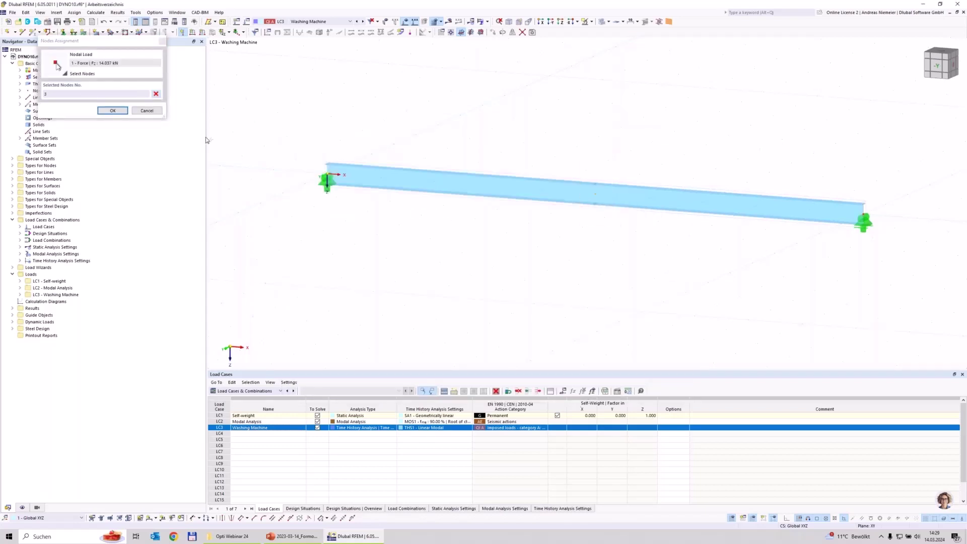
left_click(121, 114)
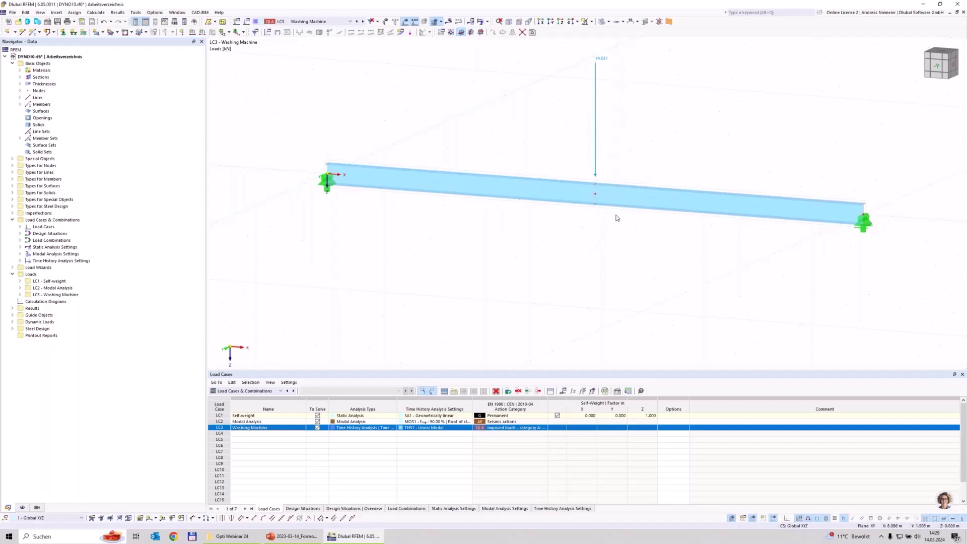
Calculate the Washing Machine load case and display its time history results
scroll(505, 256, "down", 2)
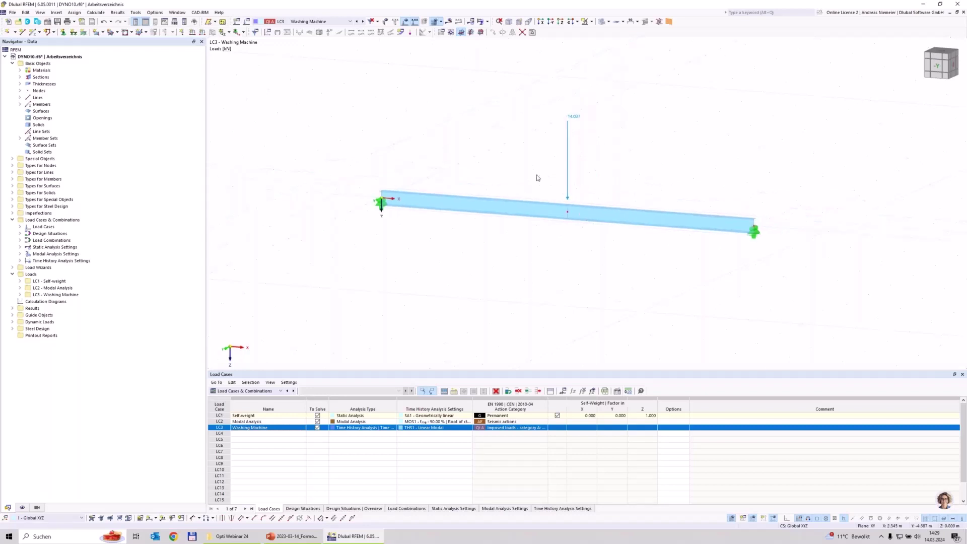
scroll(604, 161, "down", 1)
middle_click_drag(603, 161, 534, 155)
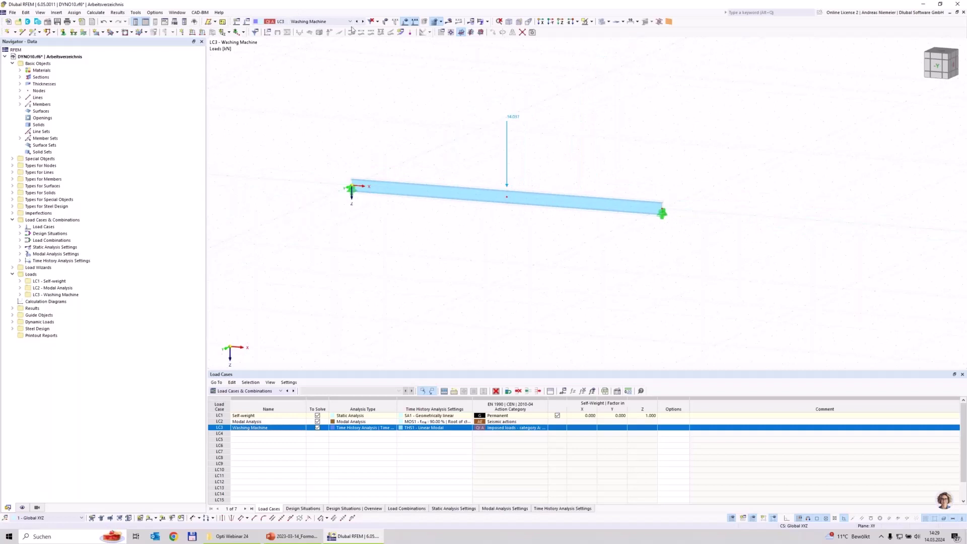
left_click(449, 21)
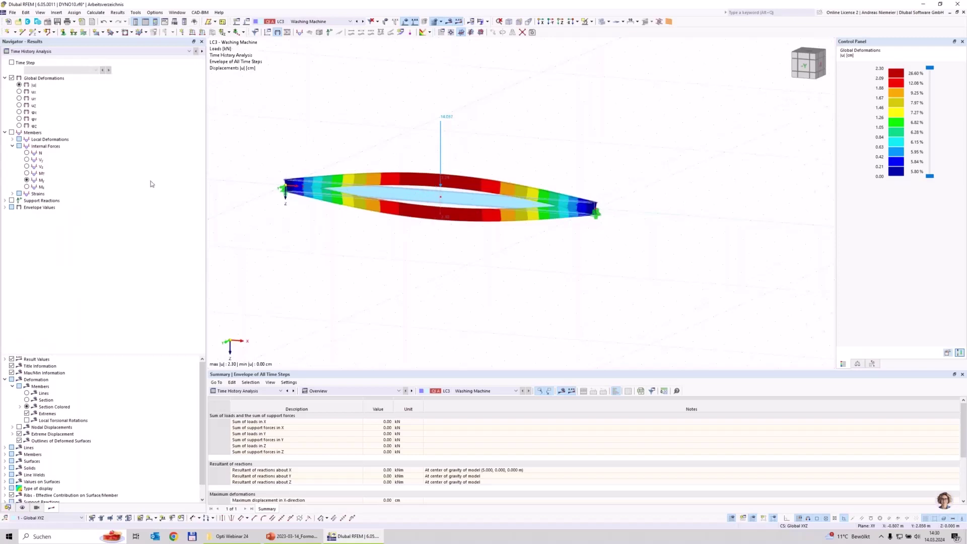
Step through the beam's deformations by time step up to 0.180 s and return to the envelope of all time steps
middle_click_drag(423, 258, 454, 280)
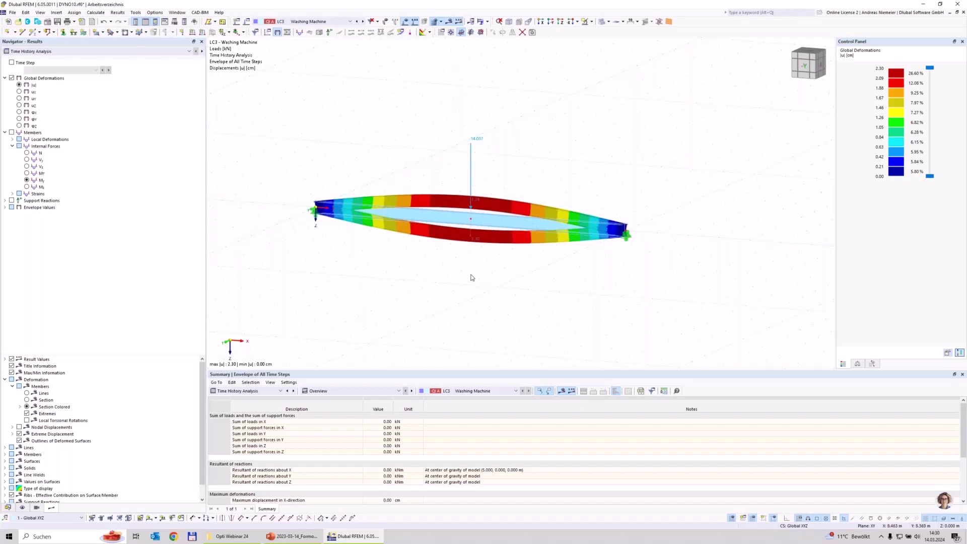
left_click(11, 63)
left_click(82, 70)
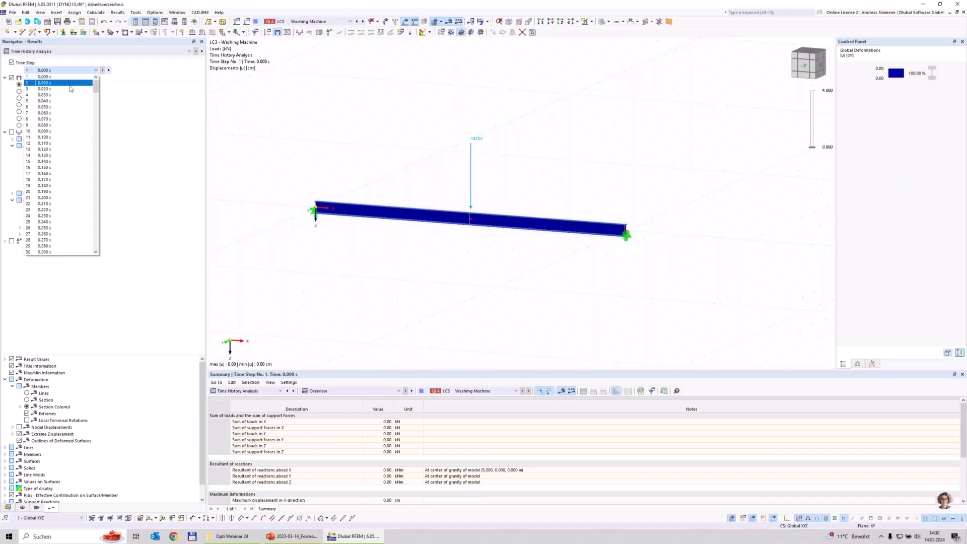
left_click(75, 82)
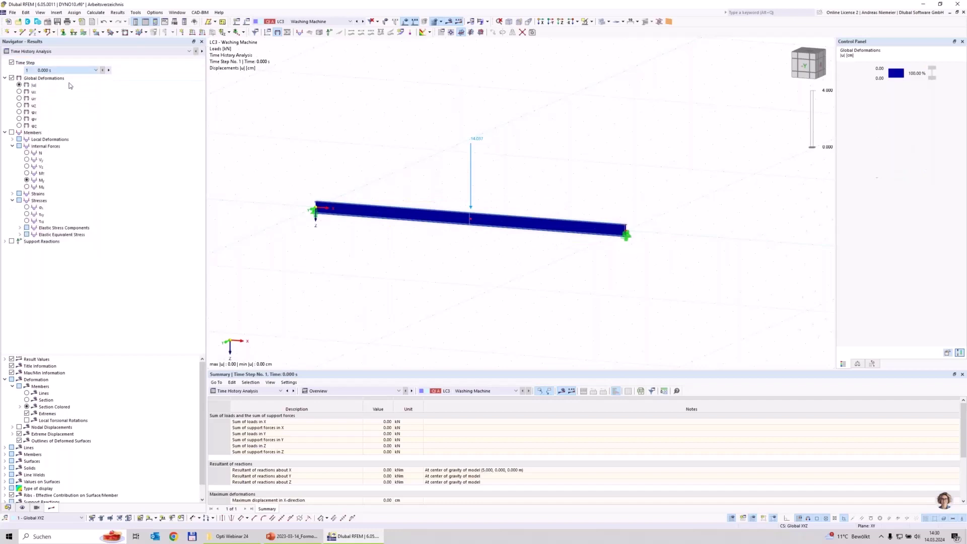
left_click(109, 70)
left_click(108, 70)
left_click(109, 71)
left_click(109, 71)
left_click(109, 71)
left_click(109, 70)
left_click(109, 71)
left_click(109, 70)
left_click(109, 70)
left_click(109, 71)
left_click(109, 71)
left_click(109, 70)
left_click(109, 70)
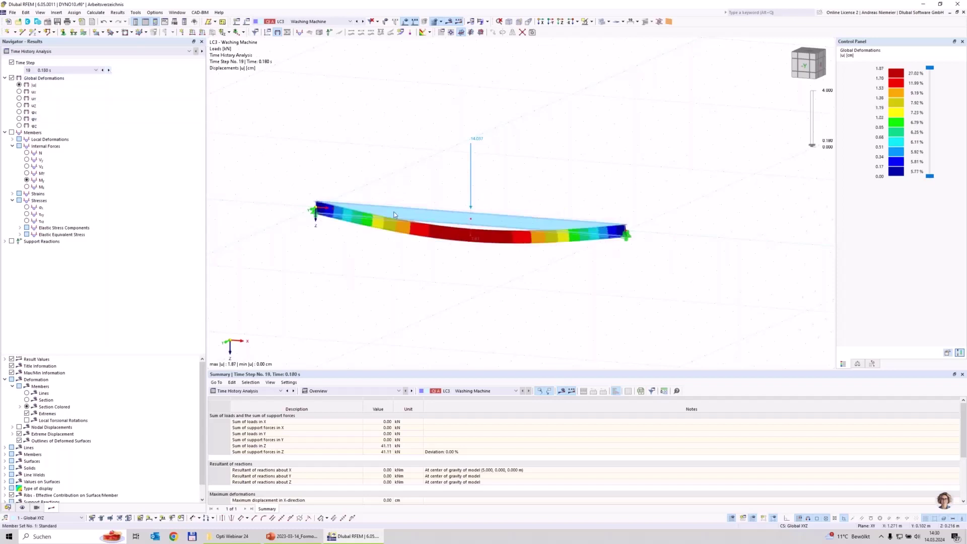
left_click(11, 62)
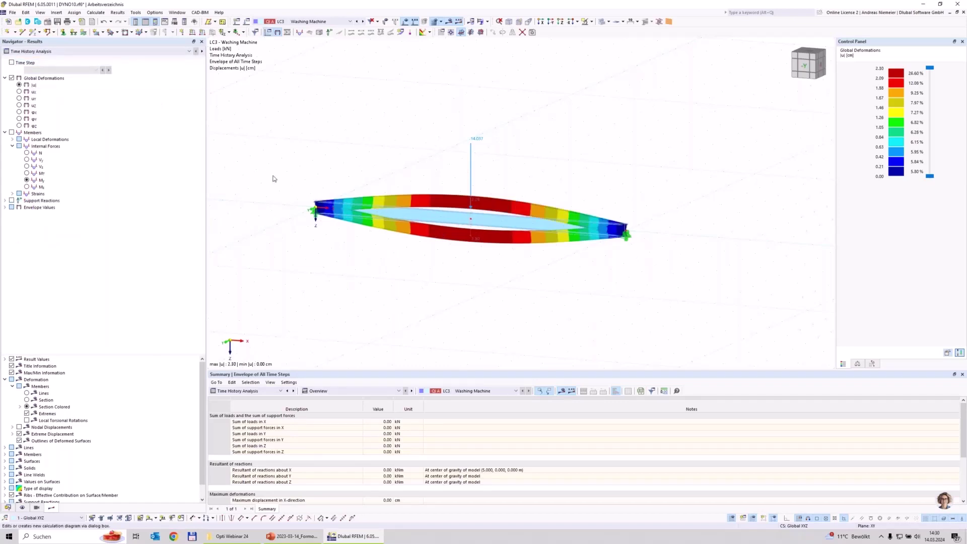
Create a 2D | Basic calculation diagram with Time History Analysis of load case LC3 - Washing Machine as its source
left_click(376, 155)
left_click(371, 162)
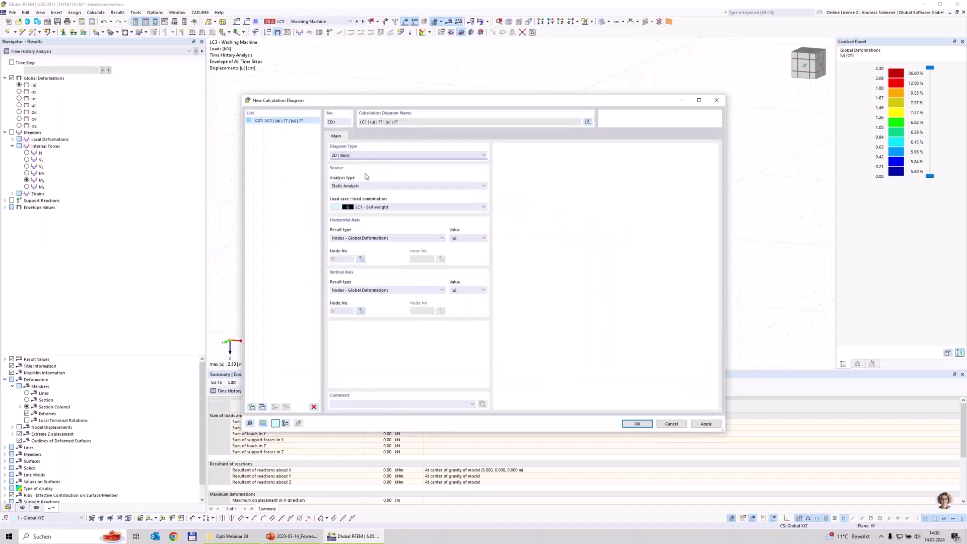
left_click(370, 186)
left_click(363, 198)
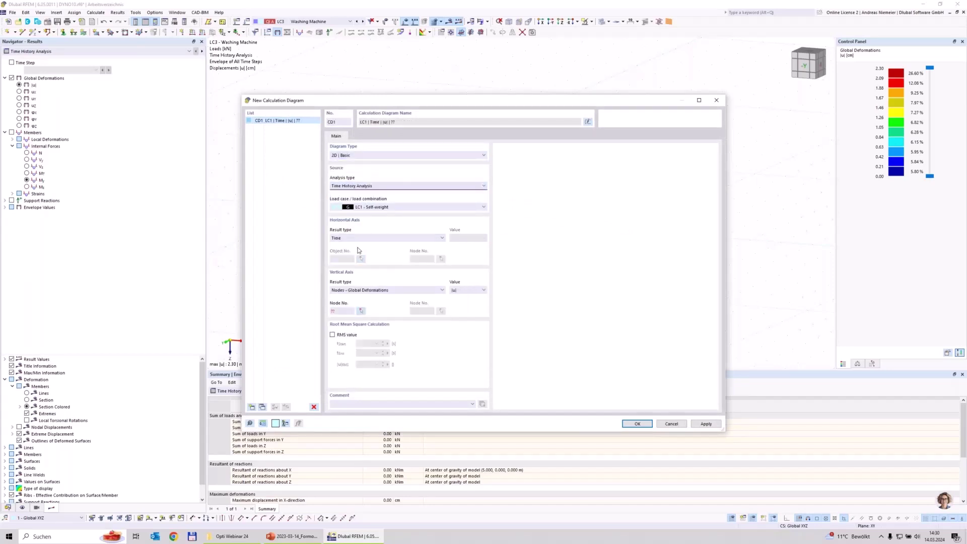
left_click(378, 207)
left_click(377, 220)
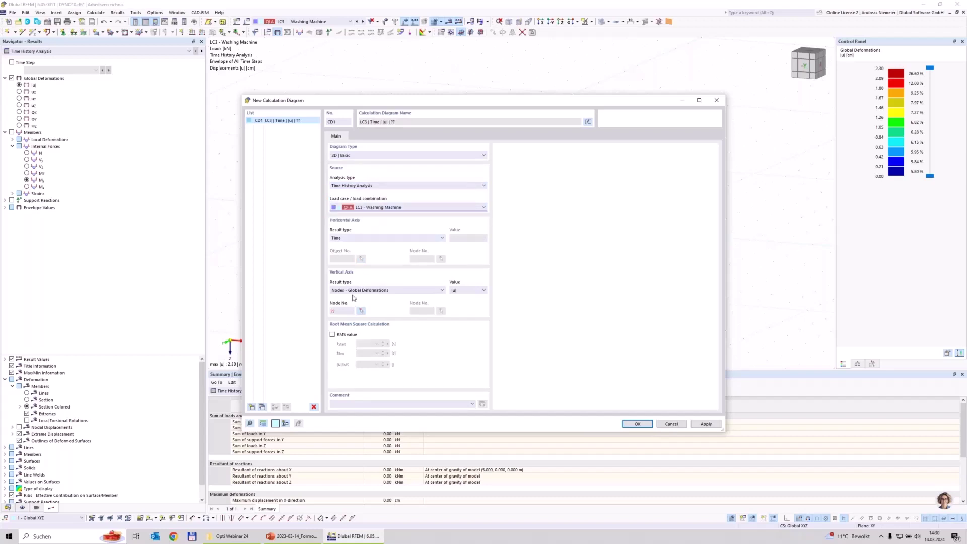
Plot the global deformation uz of the midspan node on the diagram's vertical axis and accept the diagram
left_click(467, 291)
left_click(465, 316)
left_click(361, 311)
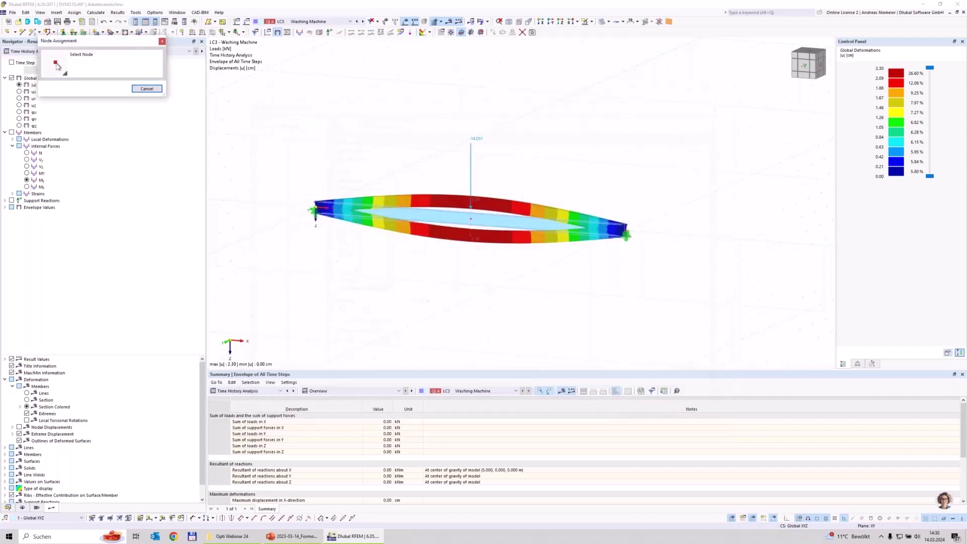
left_click(473, 221)
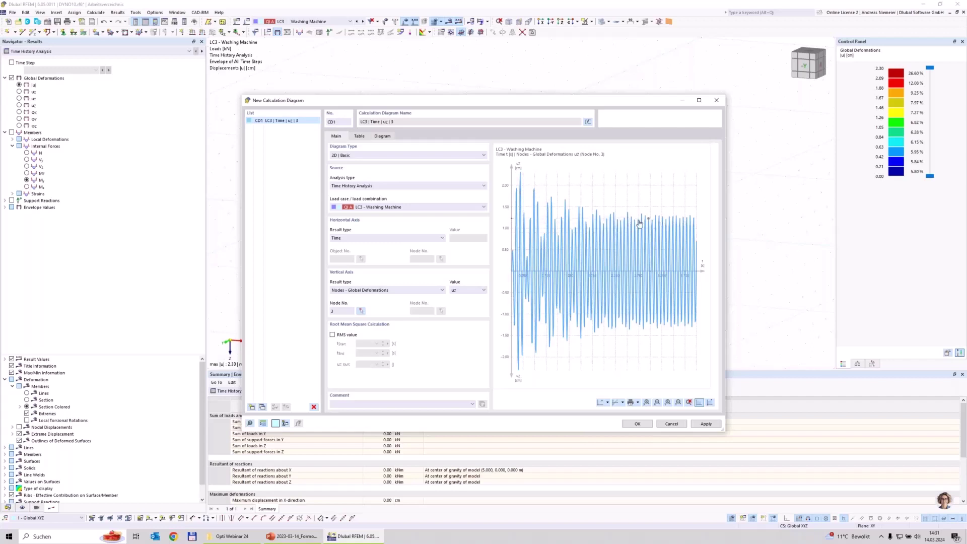
left_click(638, 424)
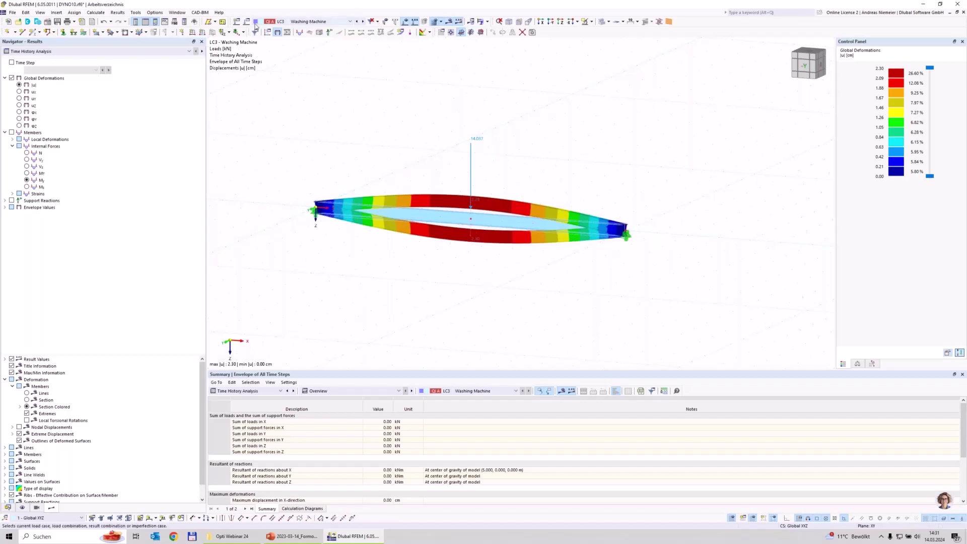
Set the analysis type of load combination CO1 to Time History Analysis | Time Diagram
left_click(247, 25)
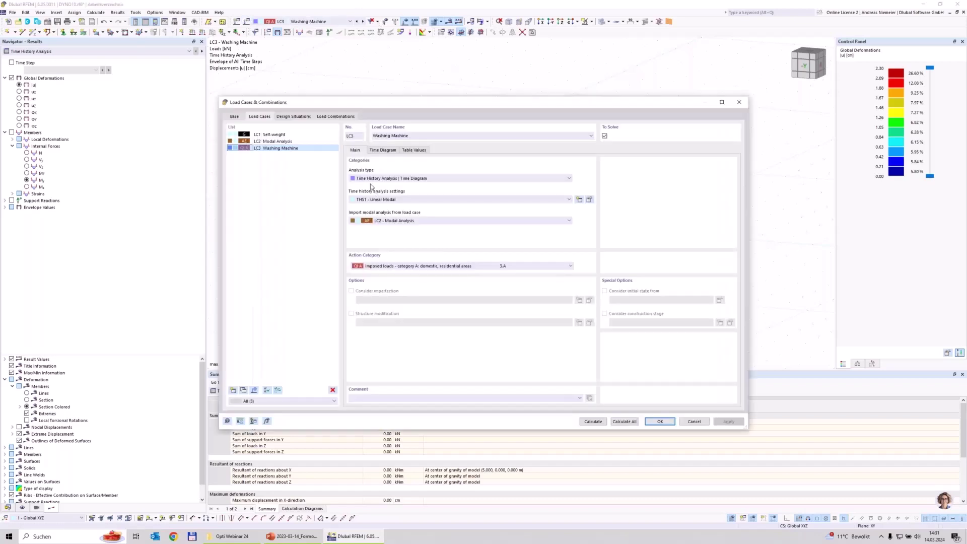
left_click(333, 116)
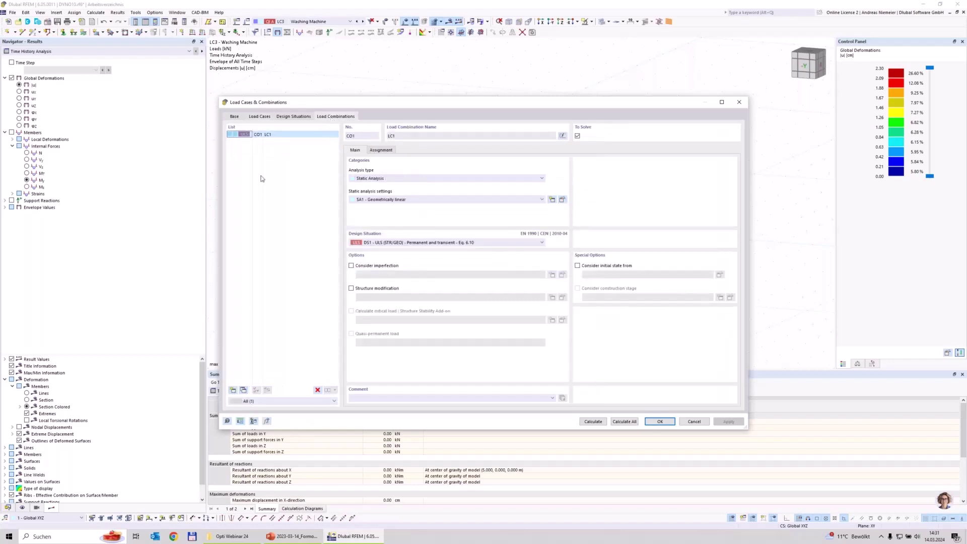
left_click(373, 179)
left_click(377, 190)
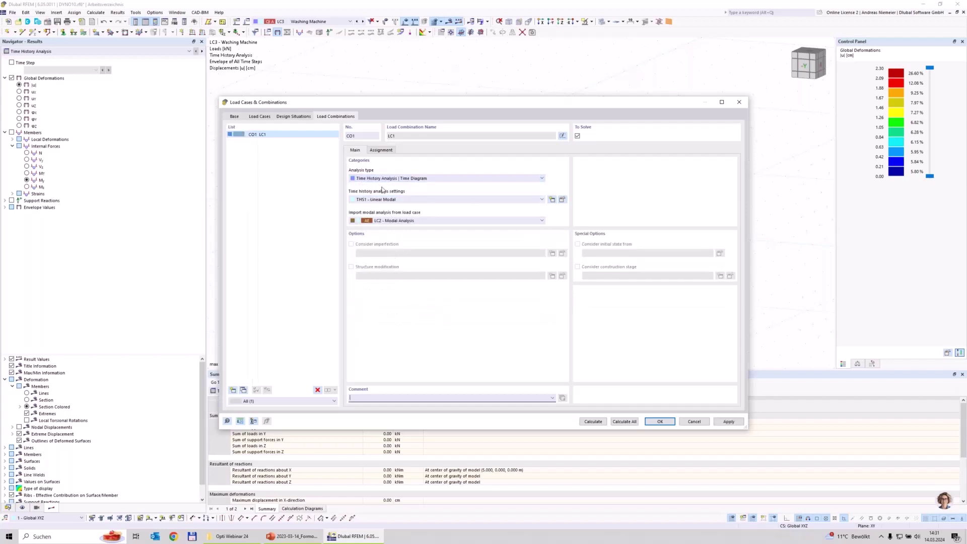
Assign load case LC3 Washing Machine to load combination CO1 alongside the self-weight, with factor 1.00
left_click(381, 151)
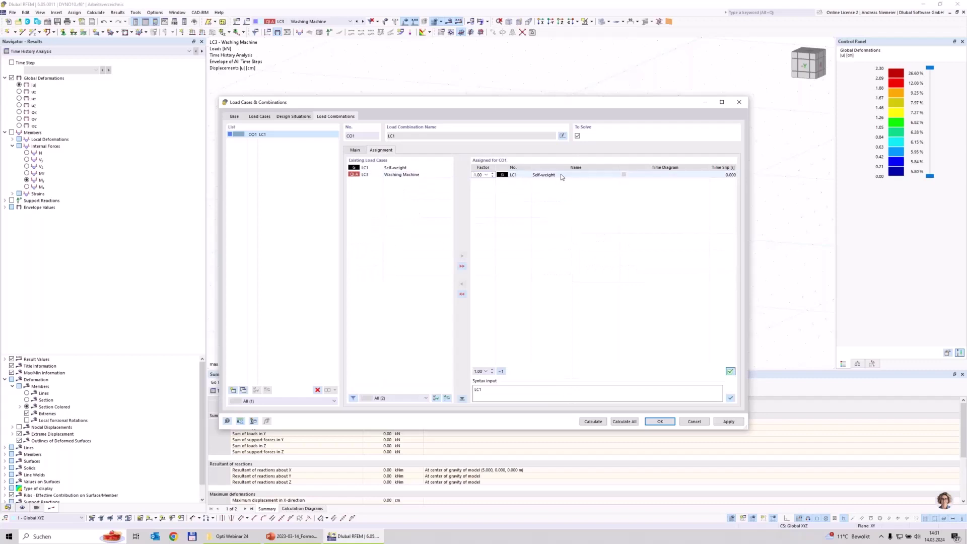
left_click(396, 174)
double_click(395, 175)
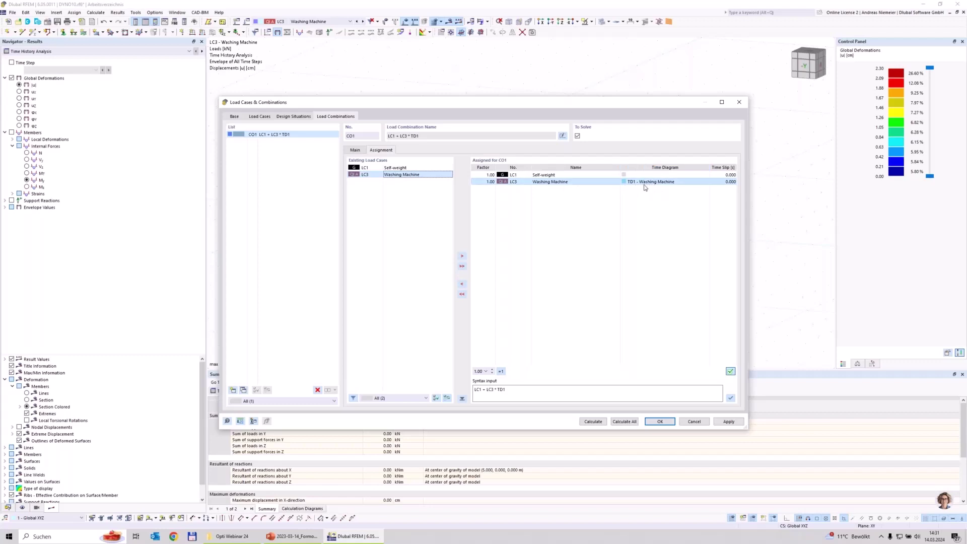
Create a new user-defined time diagram for the self-weight in CO1, with its first point at time 0 and multiplier 0
left_click(550, 175)
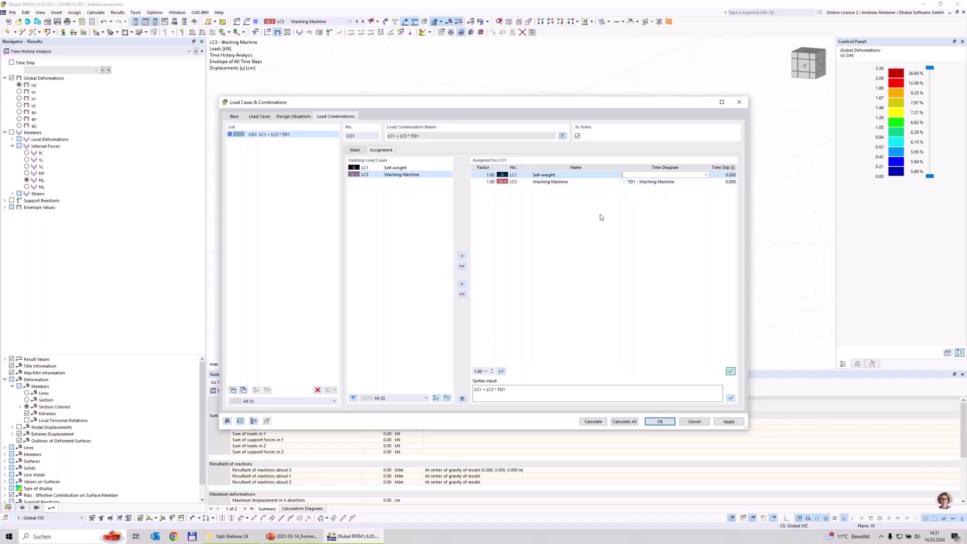
left_click(706, 176)
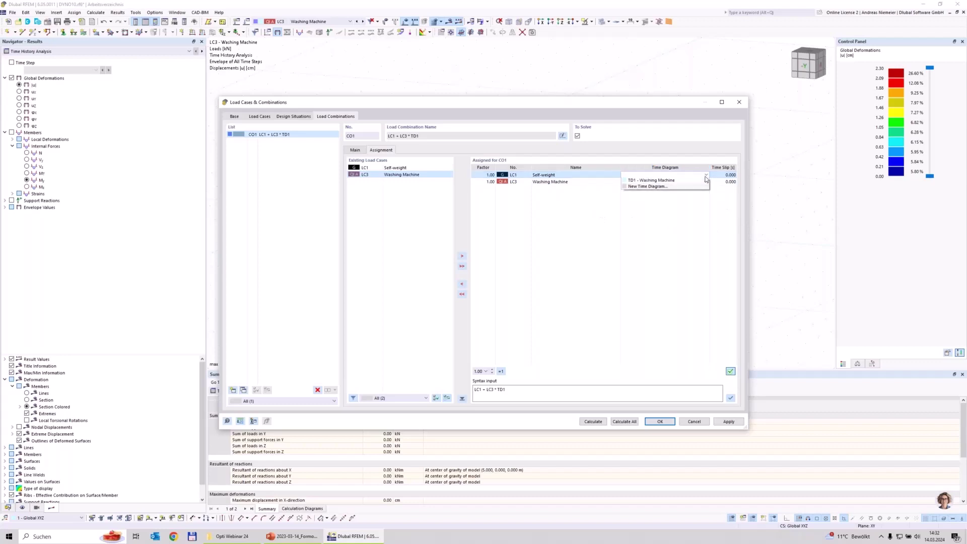
left_click(673, 187)
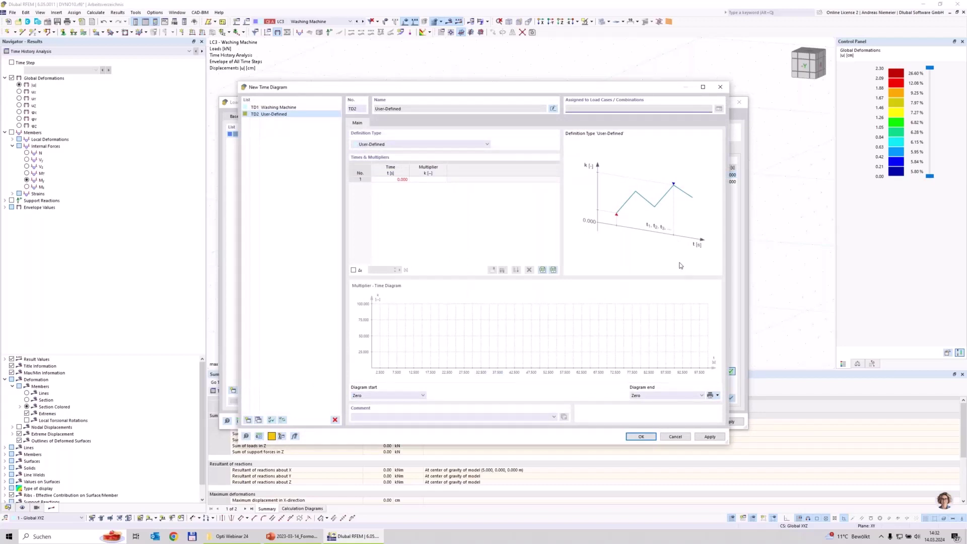
left_click(402, 179)
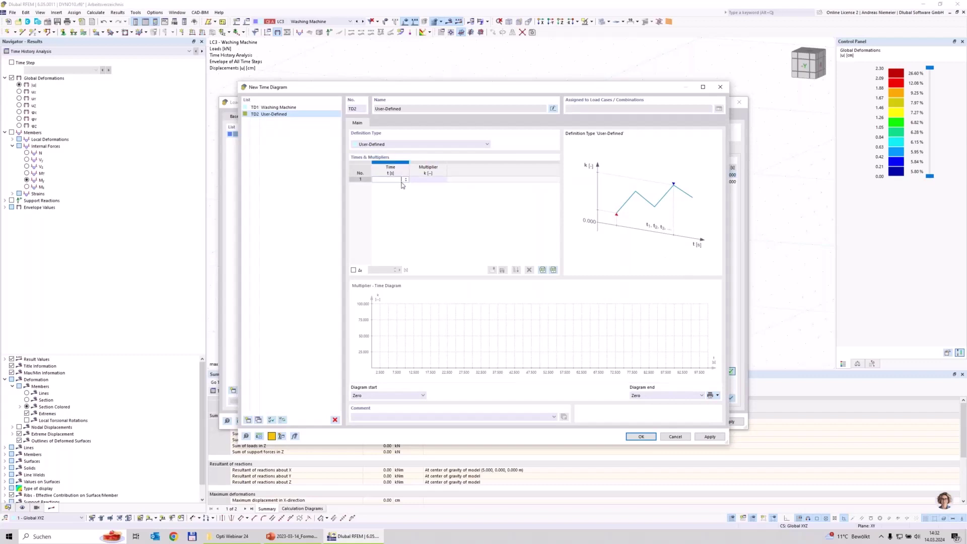
key("Tab")
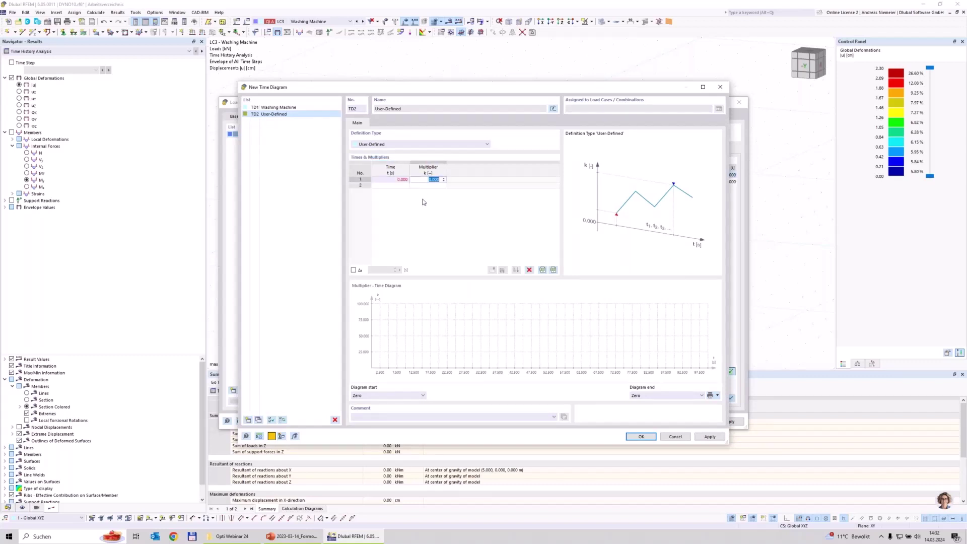
key("Tab")
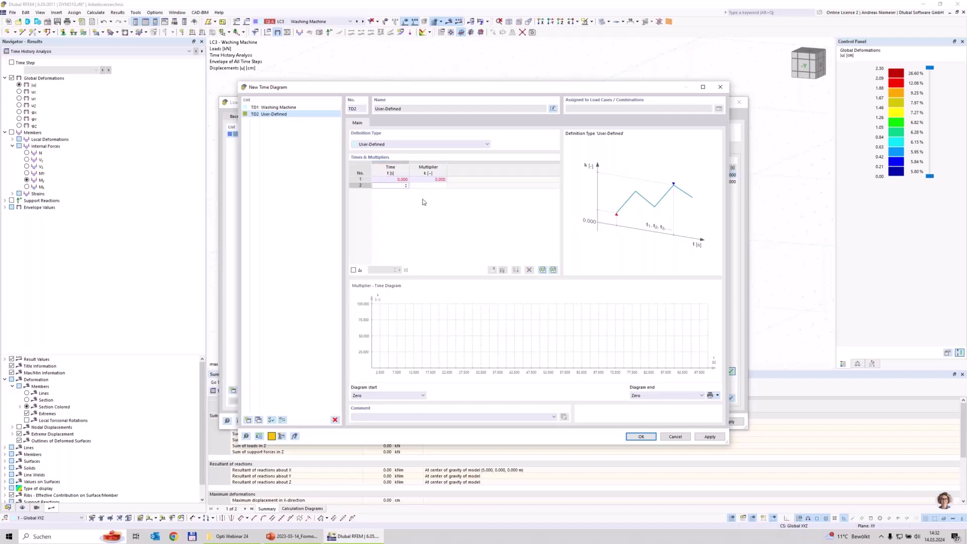
Add time diagram points with multiplier 1 at 1 s and at 3 s
type("1")
key("Tab")
type("1")
key("Tab")
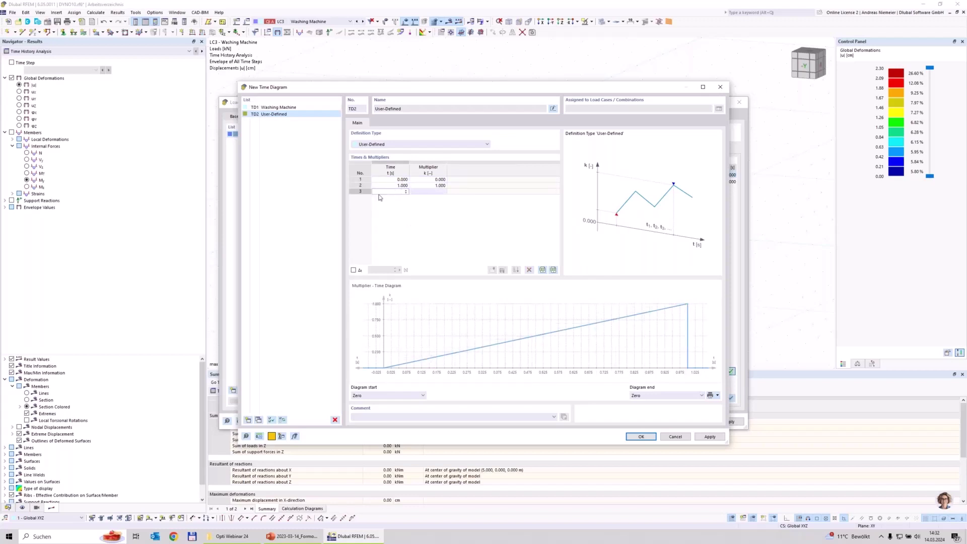
key("Tab")
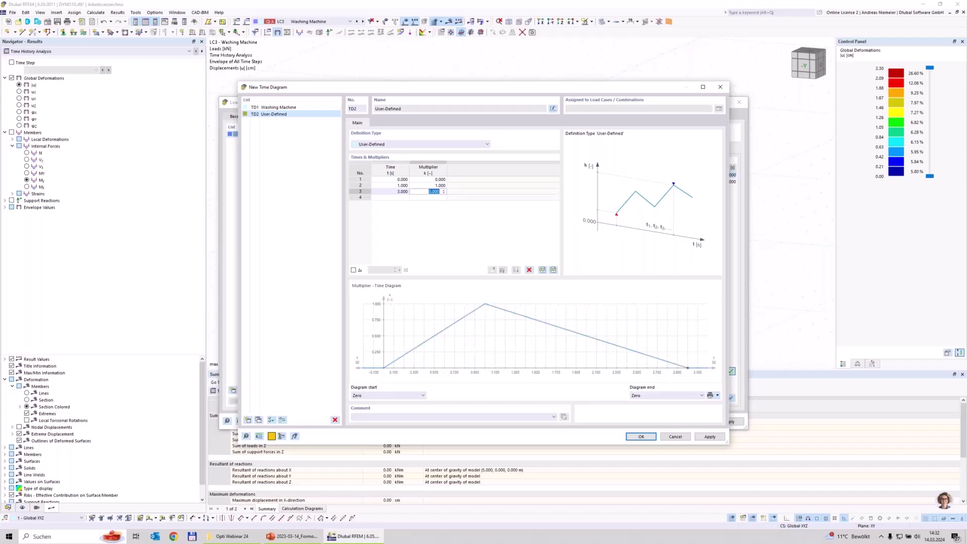
type("1")
key("Up")
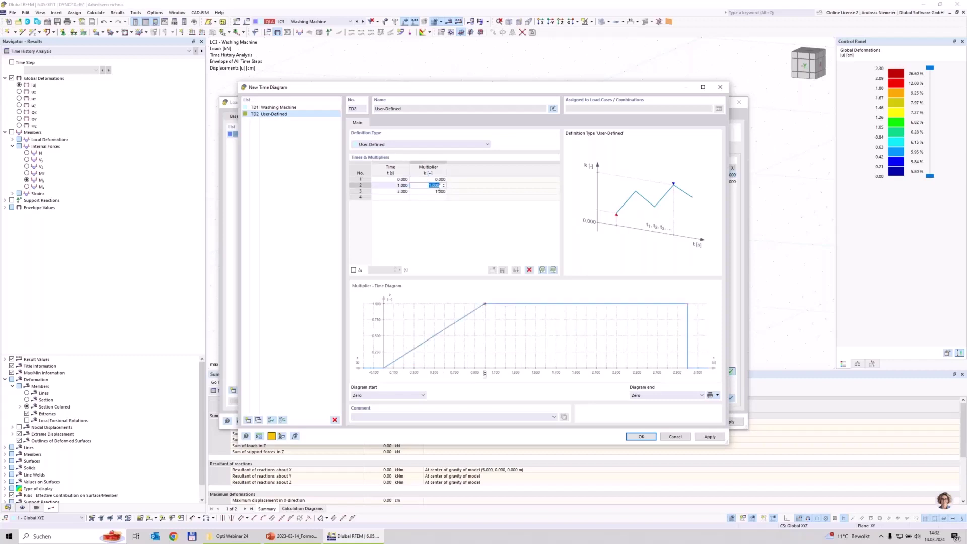
Set the time diagram's end to Constant, name the diagram Constant and accept it for the self-weight
left_click(673, 396)
left_click(669, 406)
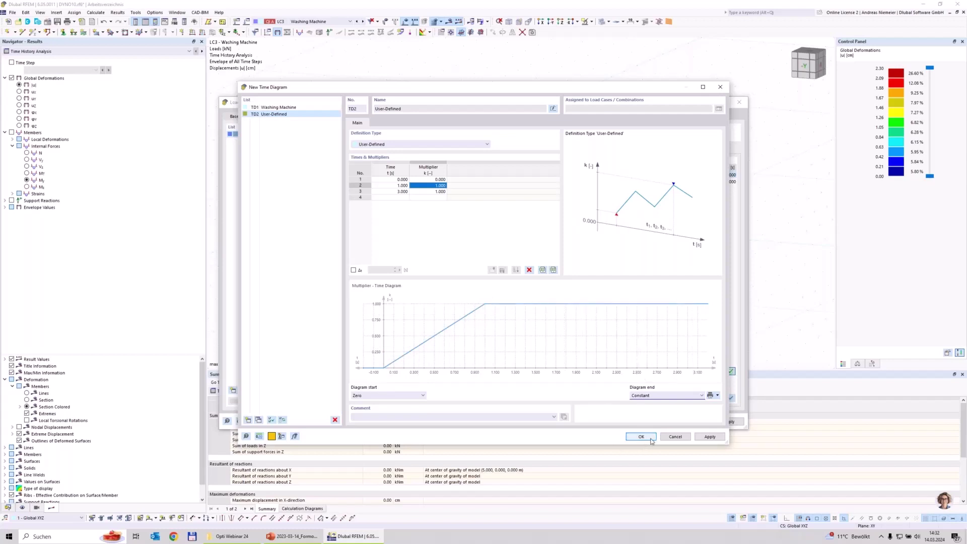
left_click(552, 108)
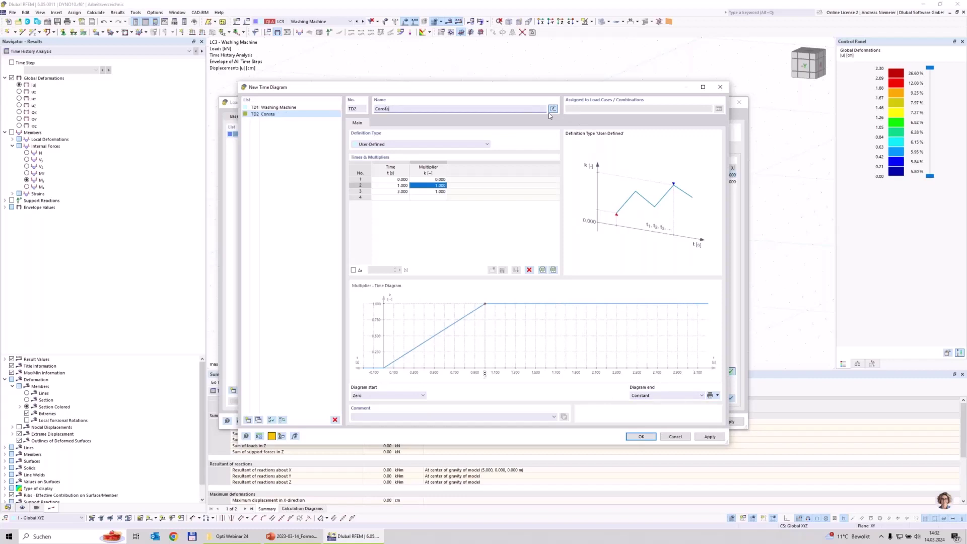
left_click(642, 437)
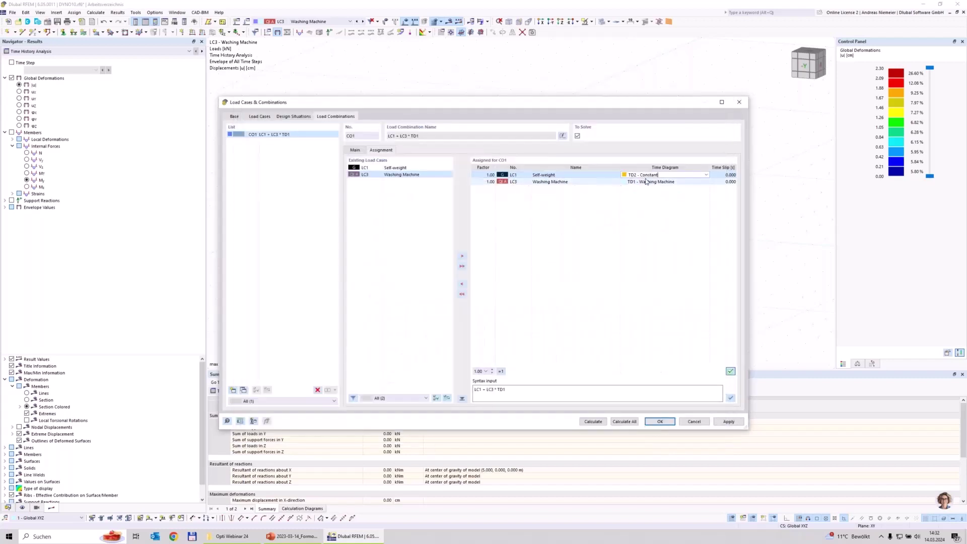
Set the time slip of the Washing Machine load case in CO1 to 1 s
left_click(721, 182)
type("1")
key("Return")
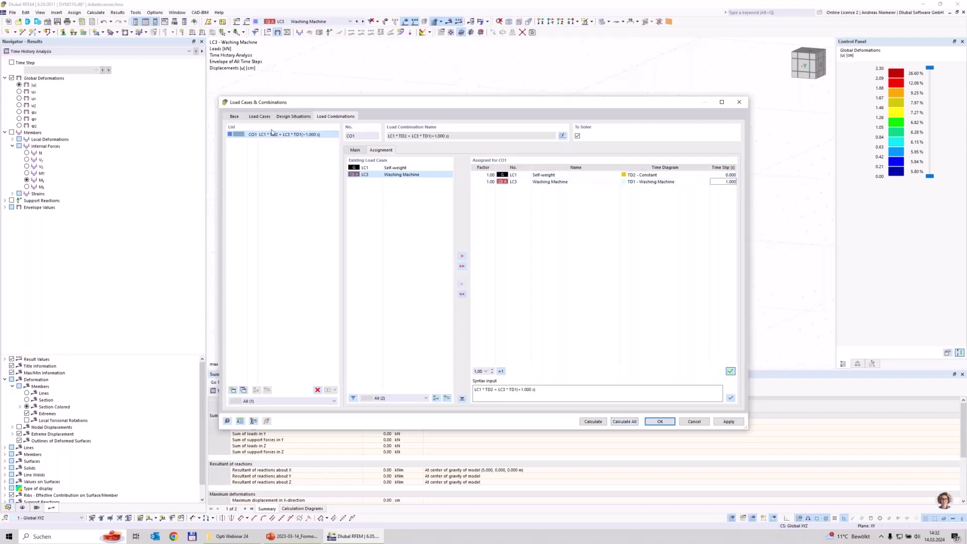
Enable result combinations in the load case and combination options and save the changes
left_click(234, 117)
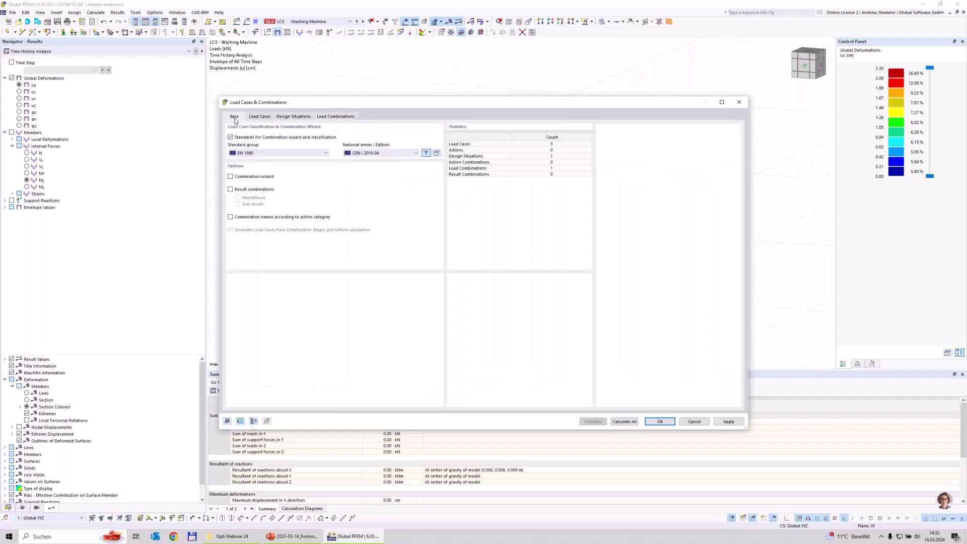
left_click(234, 191)
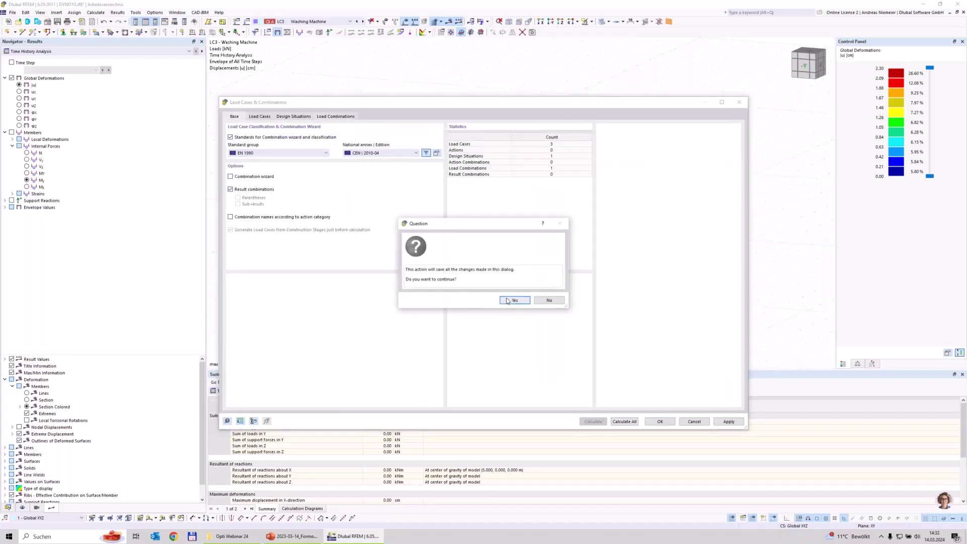
left_click(507, 301)
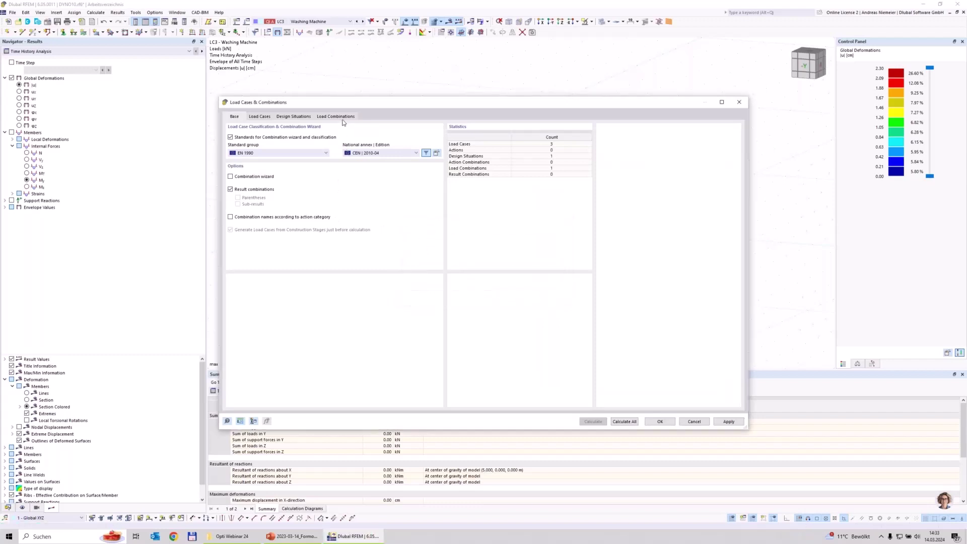
Create result combination RC1 and assign load combination CO1 to it
left_click(381, 117)
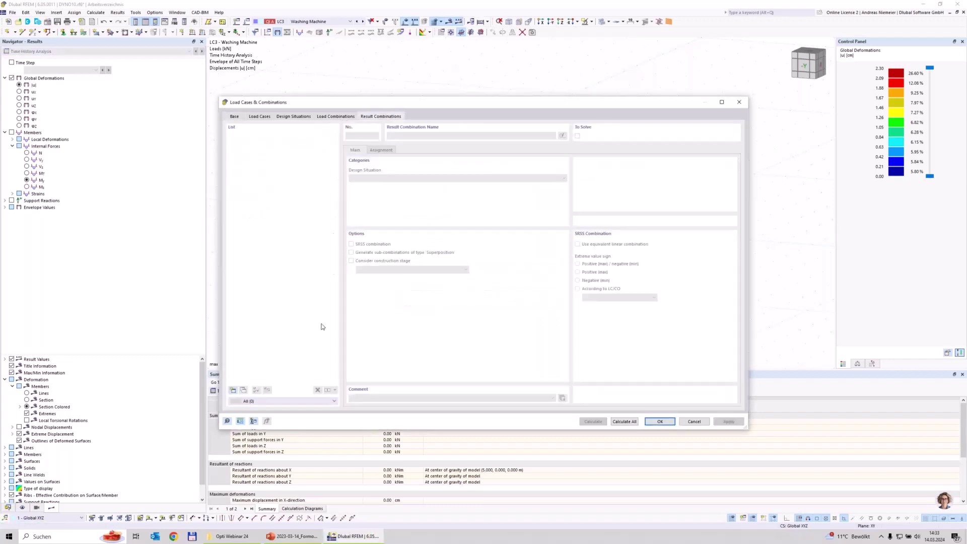
left_click(240, 392)
left_click(381, 150)
double_click(385, 182)
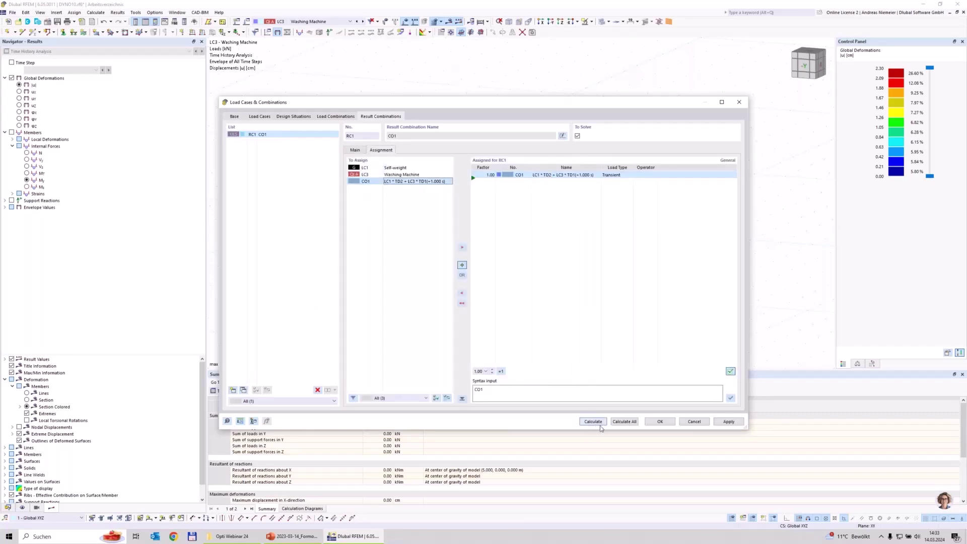
Accept the combinations, calculate the steel design results and list the design ratios on members
left_click(650, 420)
left_click(487, 22)
left_click(491, 32)
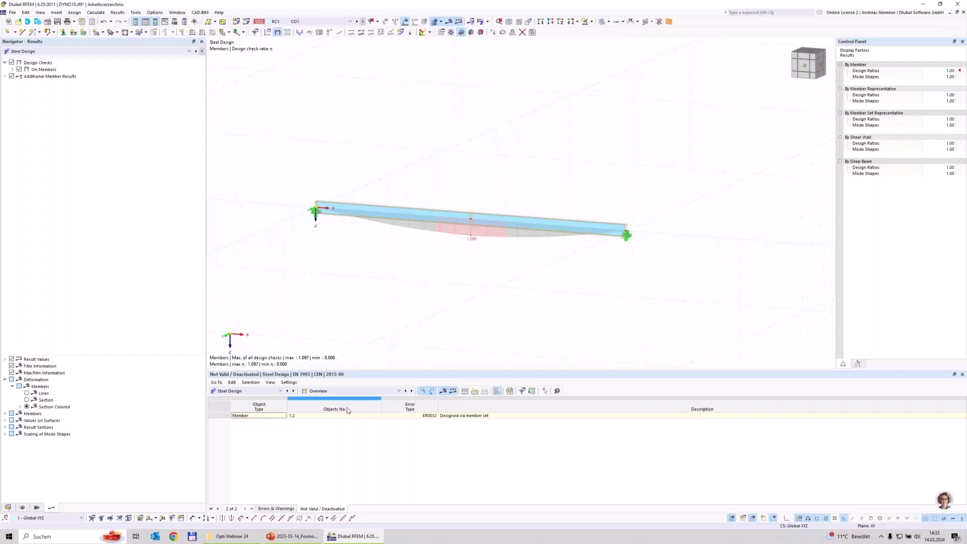
left_click(362, 392)
left_click(361, 411)
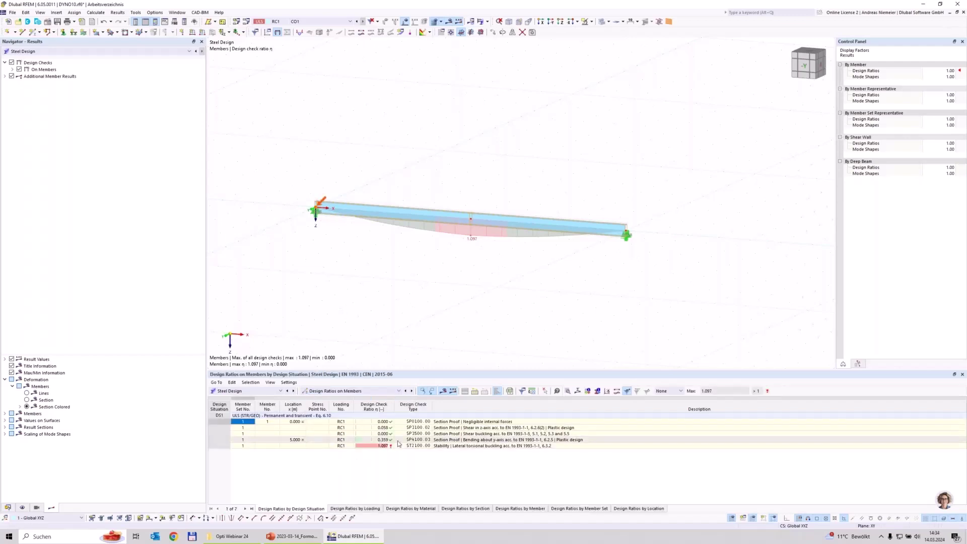
Examine the design check details and formulas of the lateral torsional buckling stability check, including its bending moments and ratio
left_click(455, 446)
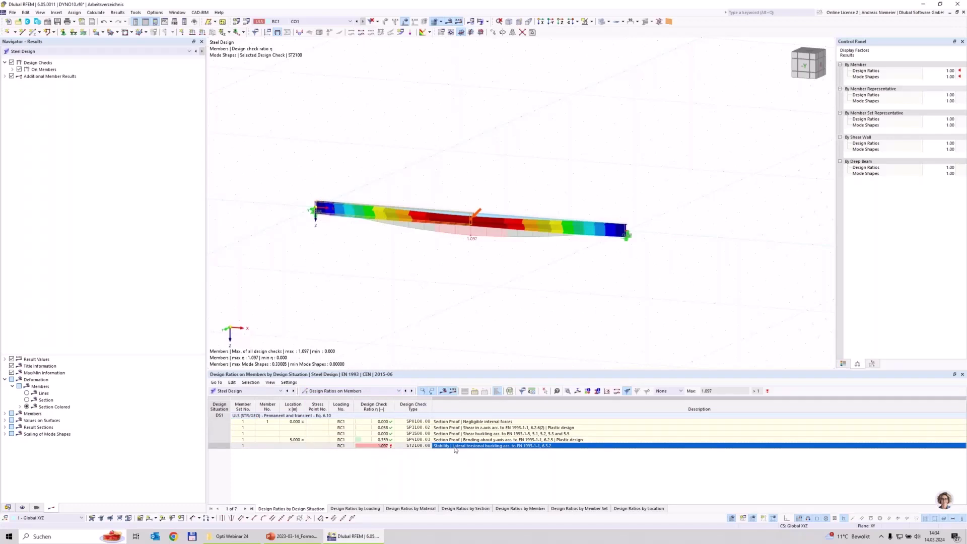
double_click(455, 447)
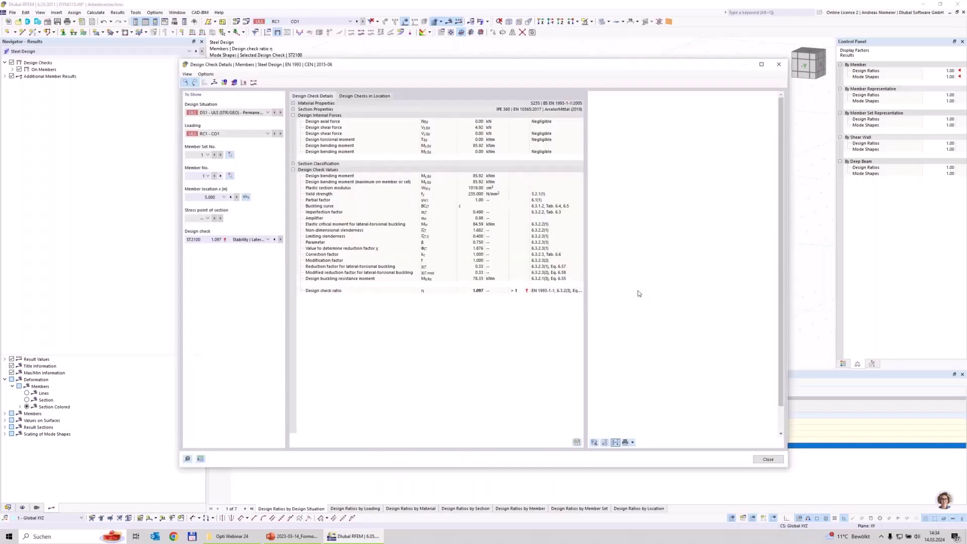
scroll(687, 333, "down", 5)
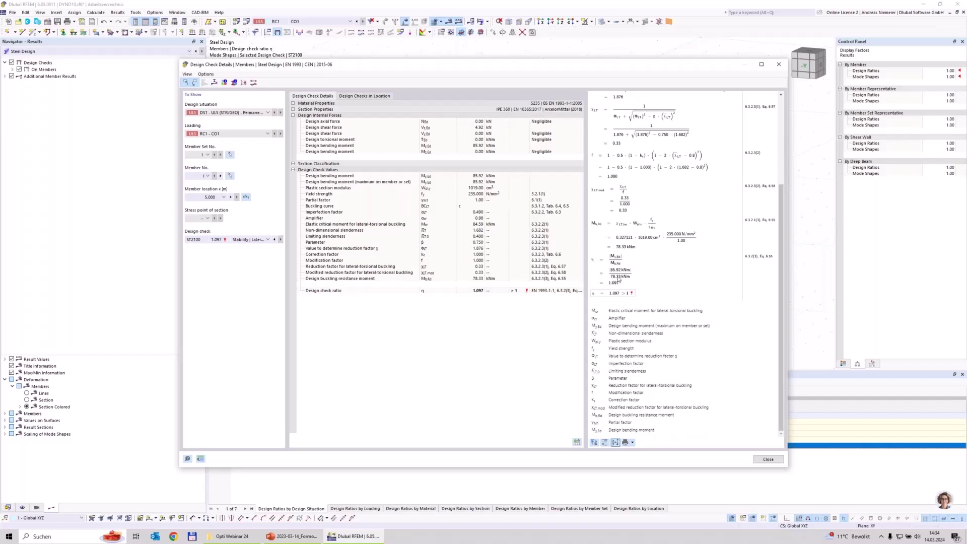
left_click(768, 460)
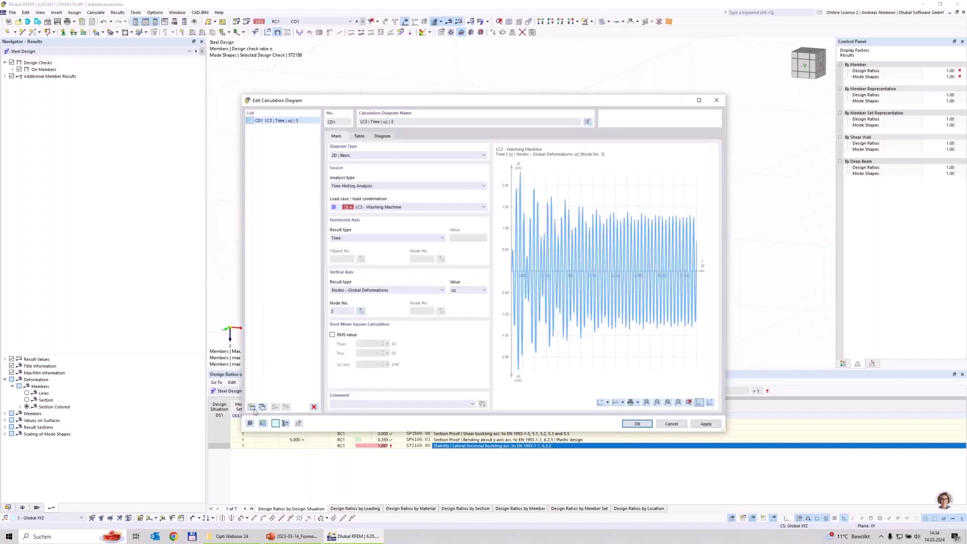
Add a calculation diagram plotting the maximum deformation uz over time from the Time History Analysis of CO1, and accept it
left_click(251, 407)
left_click(370, 186)
left_click(370, 198)
left_click(371, 207)
left_click(370, 227)
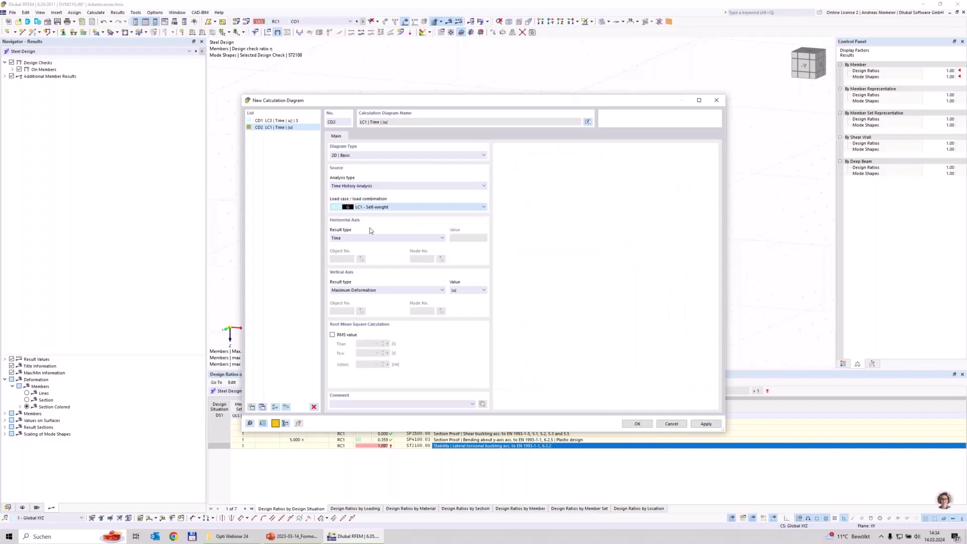
left_click(463, 292)
left_click(462, 336)
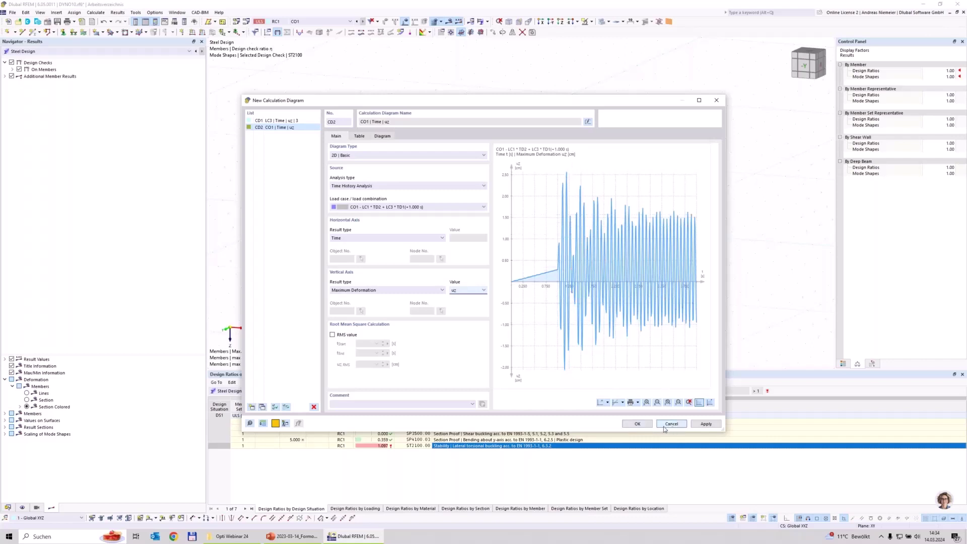
left_click(643, 427)
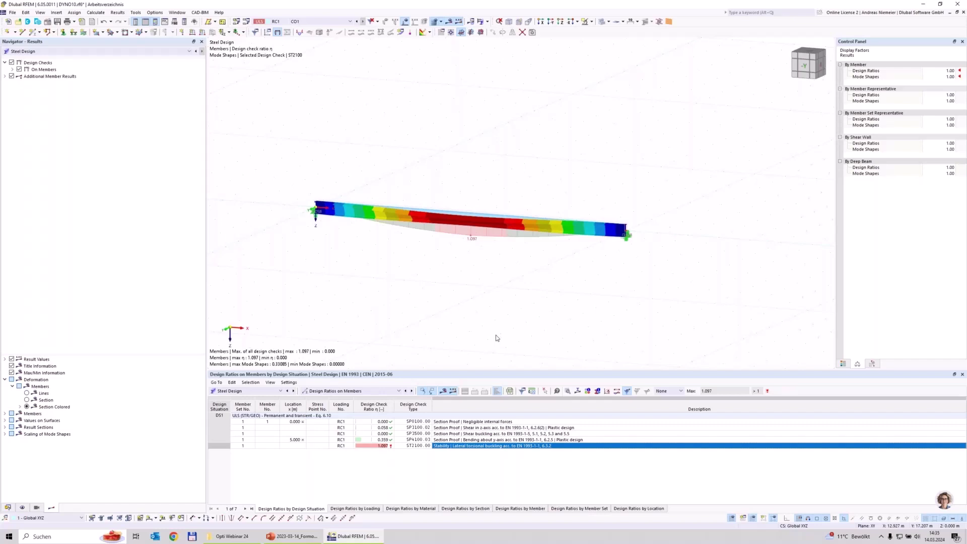
Display the Time History Analysis deformation results of load combination CO1
left_click(310, 22)
left_click(310, 53)
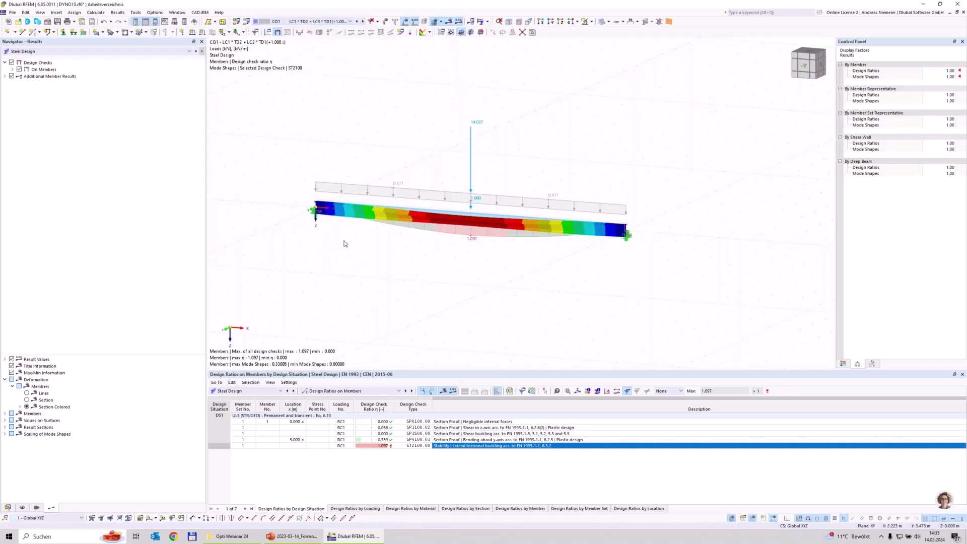
left_click(56, 51)
left_click(55, 58)
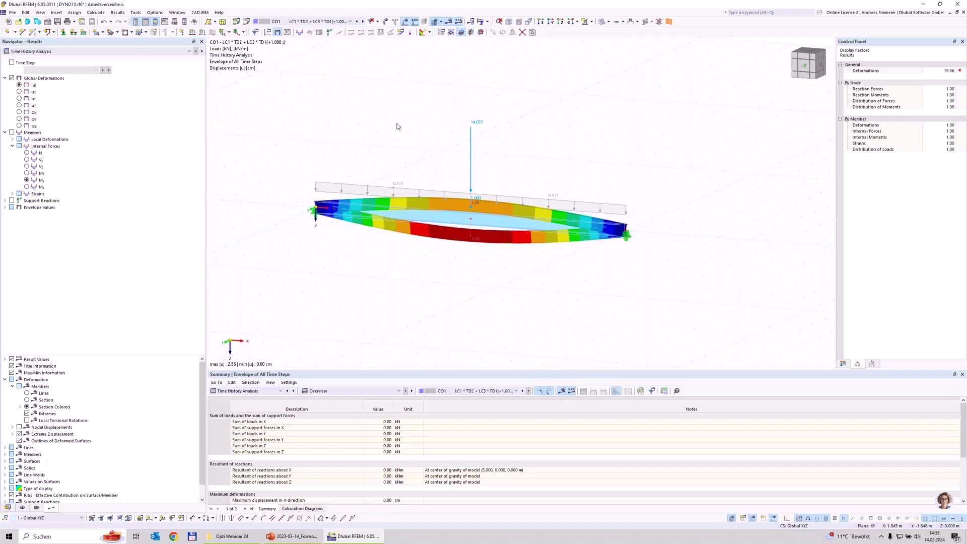
Hide the results and divide both beam members, 1 and 2, using 4 intermediate nodes each
left_click(448, 23)
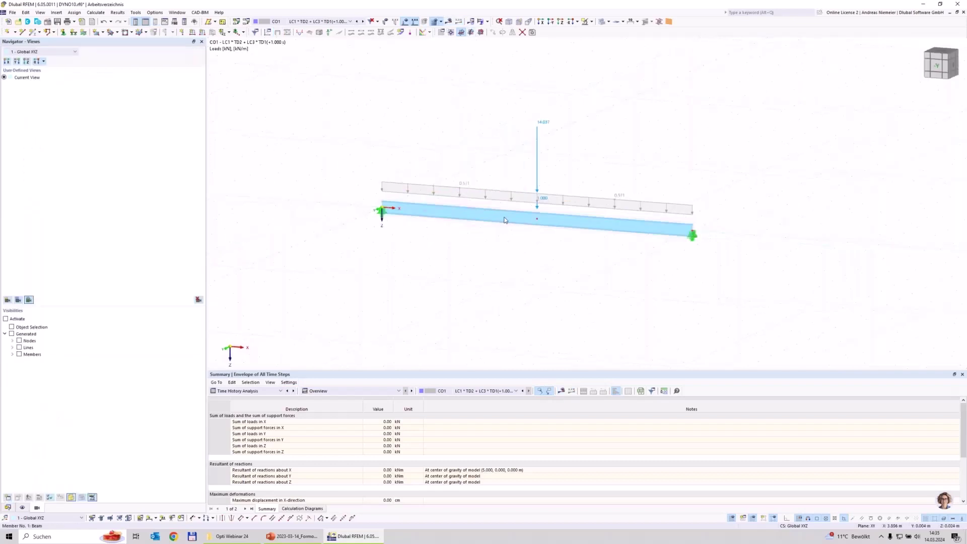
right_click(555, 222)
mouse_move(586, 246)
mouse_move(781, 311)
left_click(883, 317)
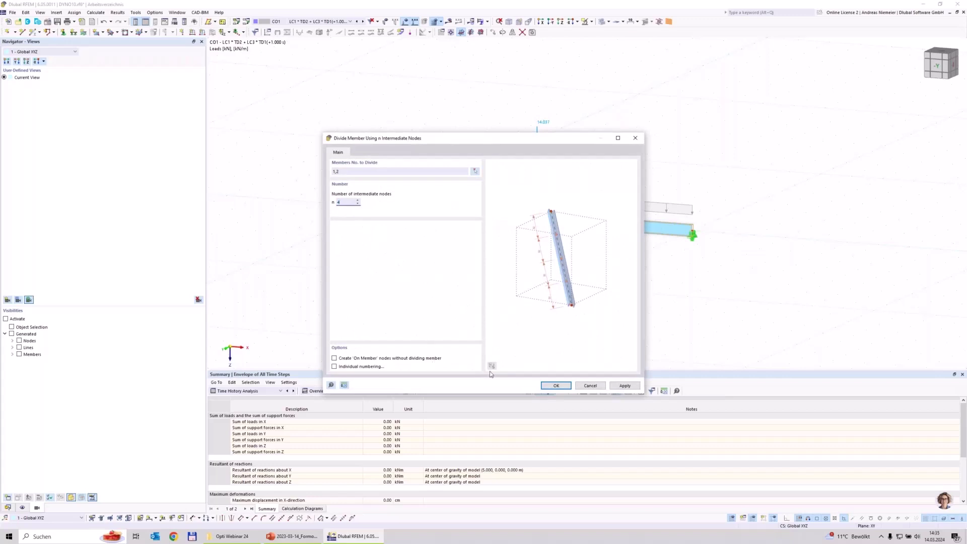
left_click(564, 387)
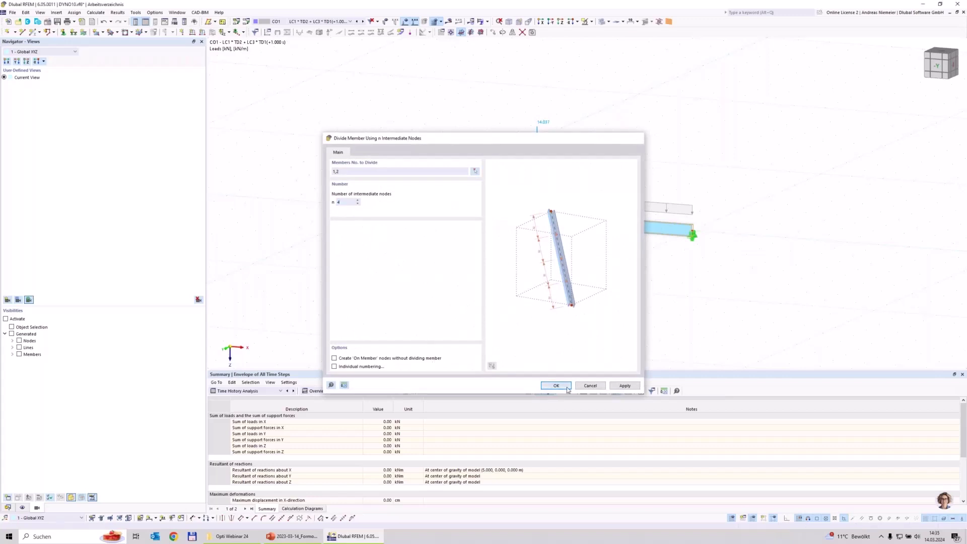
Switch to load case LC1 - Self-weight and apply a new 0.5 kN nodal force in Z to the intermediate beam nodes 4-11
left_click(298, 24)
left_click(282, 28)
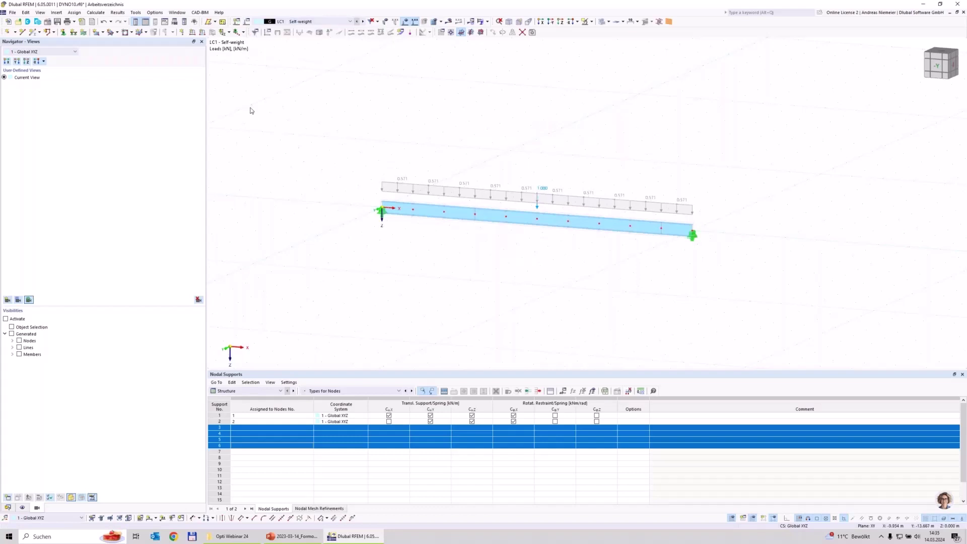
left_click(182, 34)
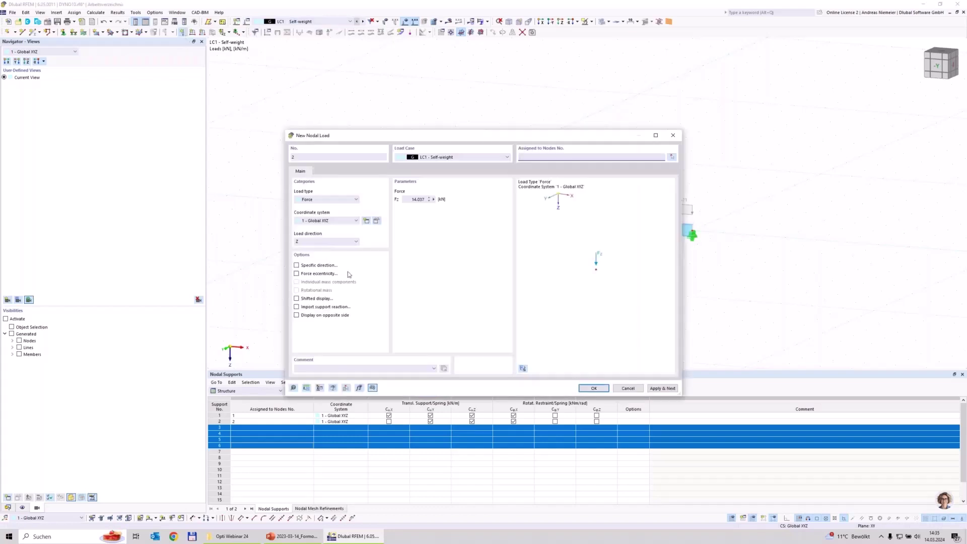
left_click(410, 201)
double_click(411, 201)
type("0")
type(",5")
left_click(593, 388)
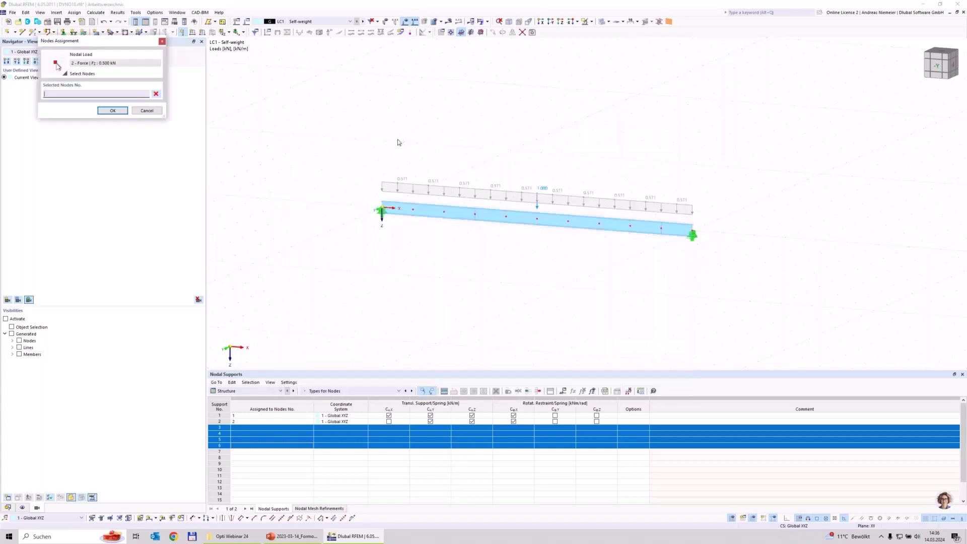
left_click_drag(494, 252, 529, 255)
left_click_drag(553, 158, 680, 268)
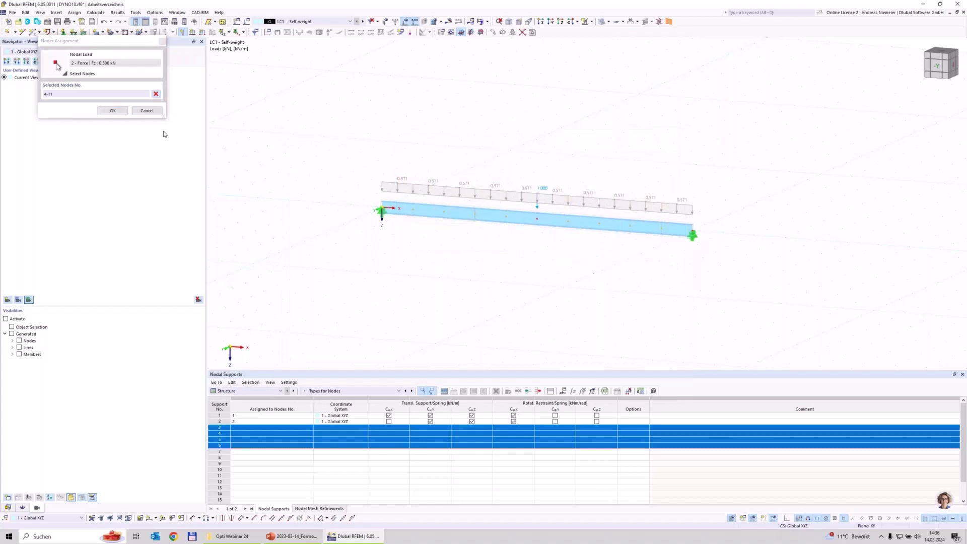
left_click(113, 111)
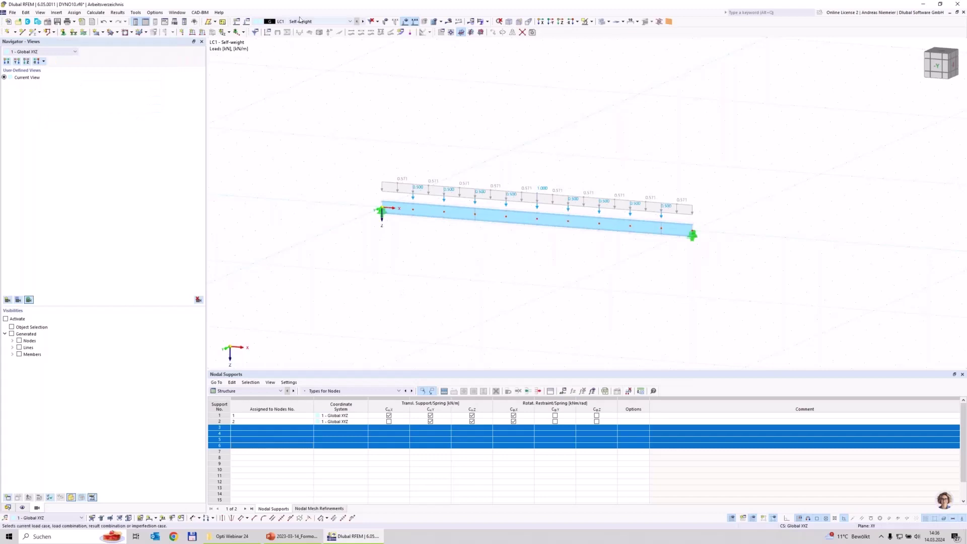
Recalculate the model with the added nodal loads and show load combination CO1 with the self-weight load display hidden
left_click(480, 21)
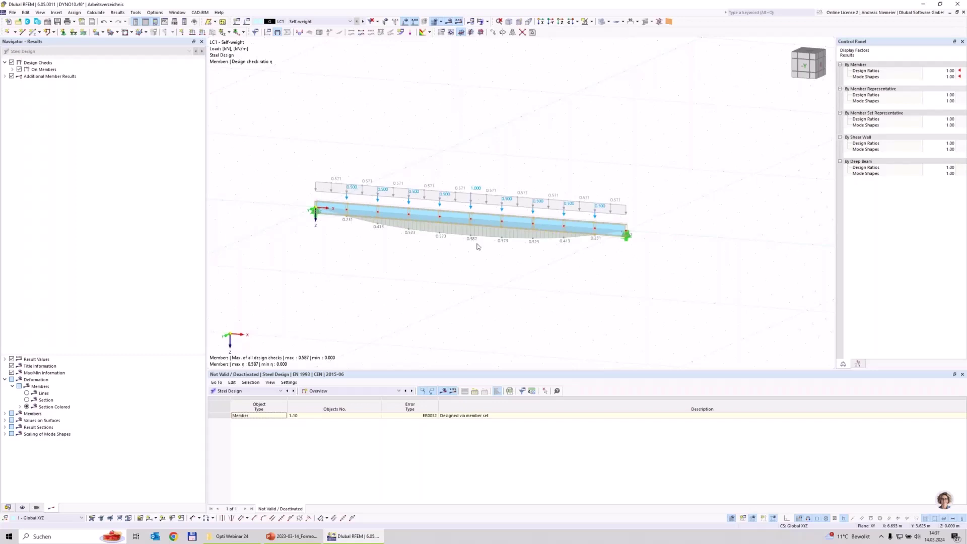
left_click(338, 22)
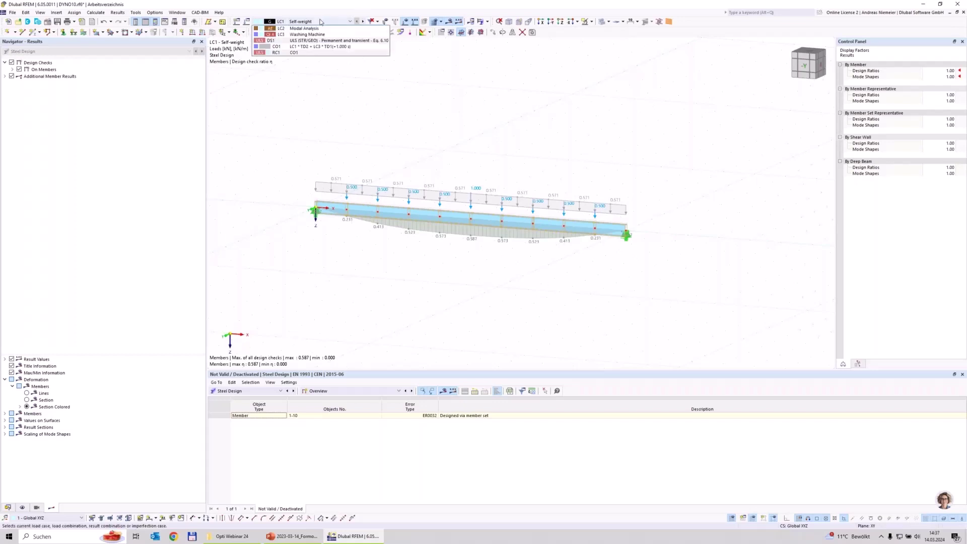
left_click(314, 60)
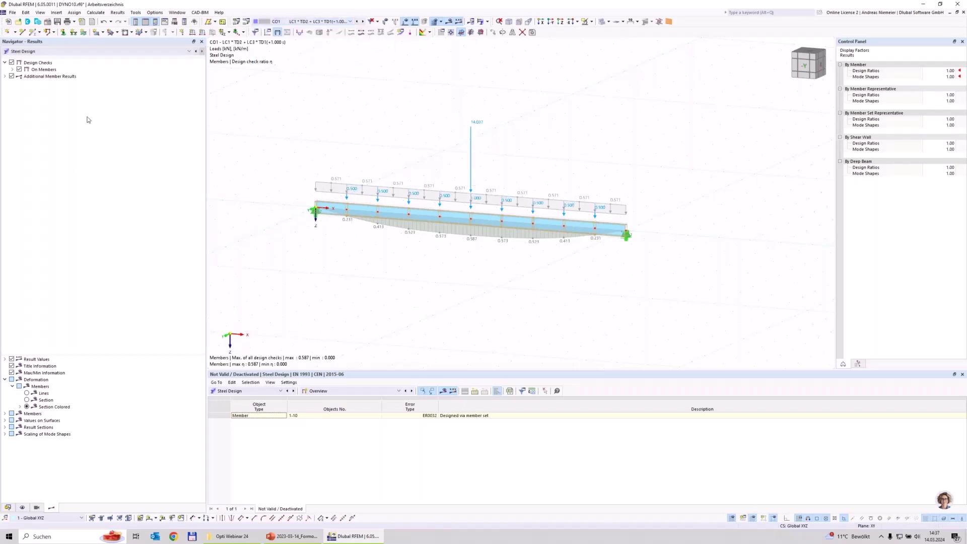
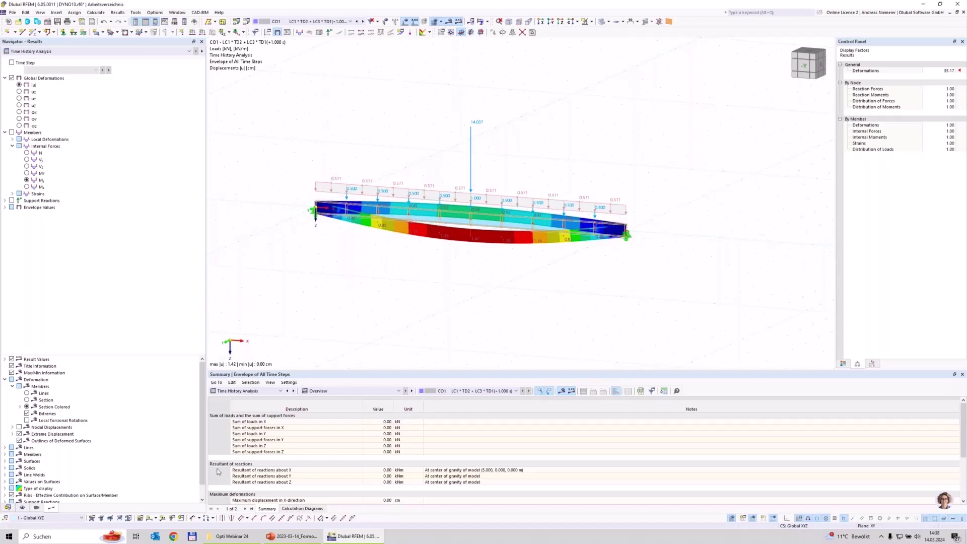
left_click(23, 508)
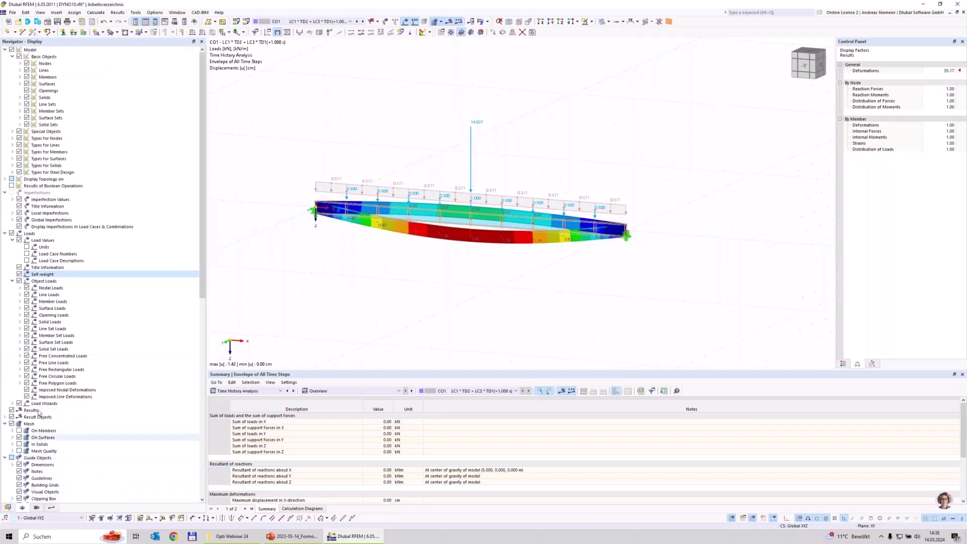
left_click(19, 274)
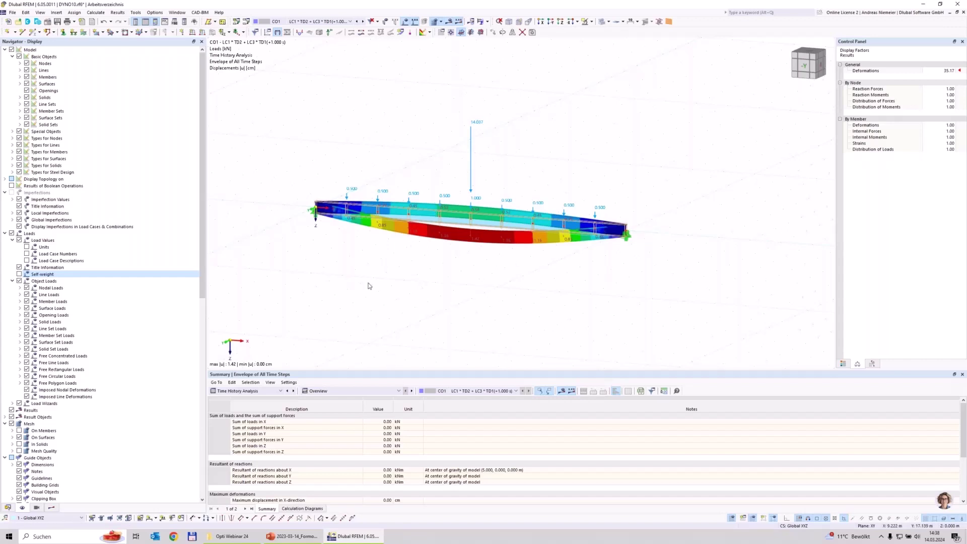
Create a global parameter M in the Forces unit group with a value of 0.8 kN and accept it
left_click(245, 391)
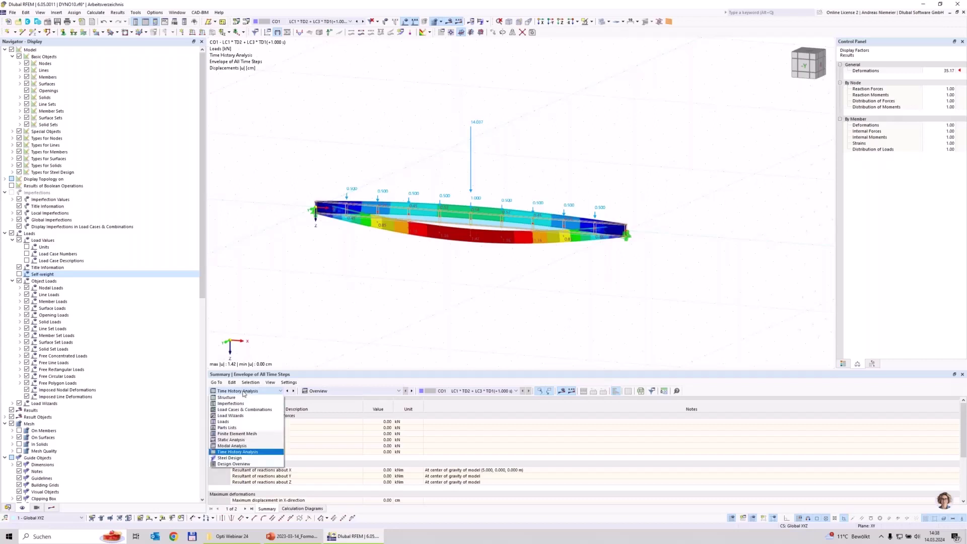
left_click(237, 398)
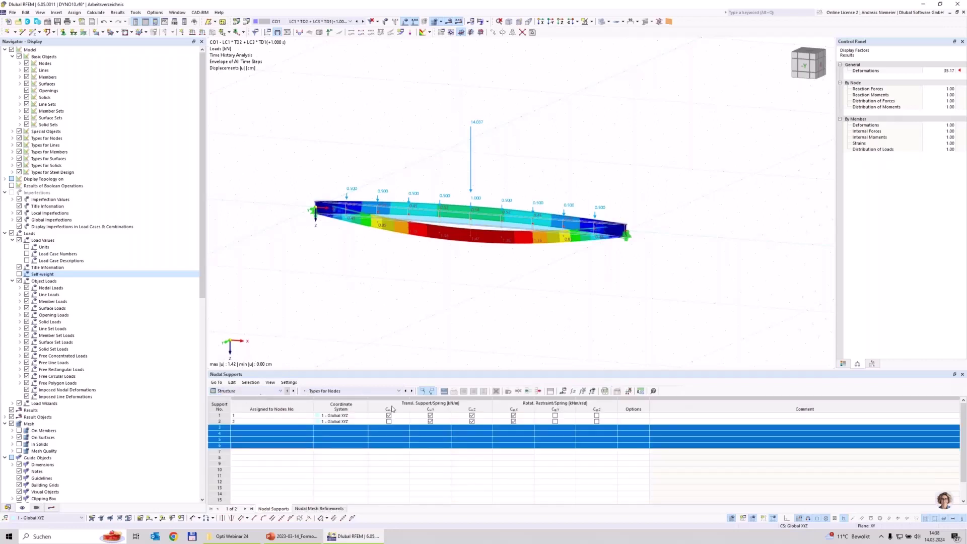
left_click(563, 391)
left_click(317, 150)
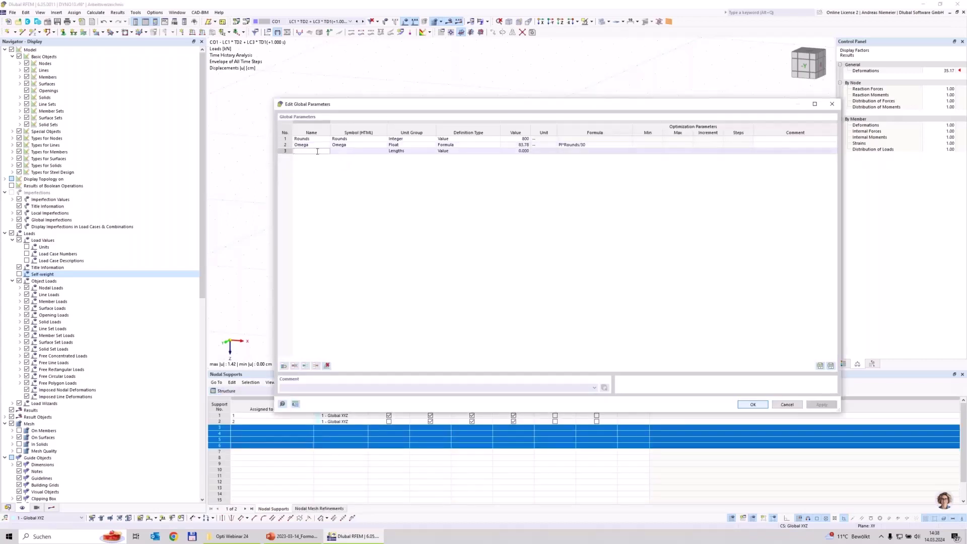
key("Tab")
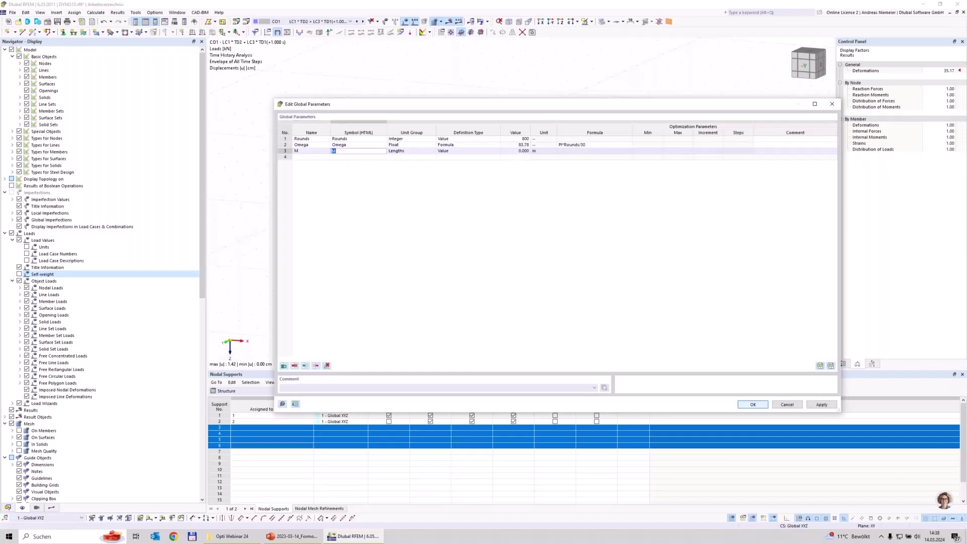
left_click(402, 151)
left_click(406, 152)
scroll(433, 262, "down", 10)
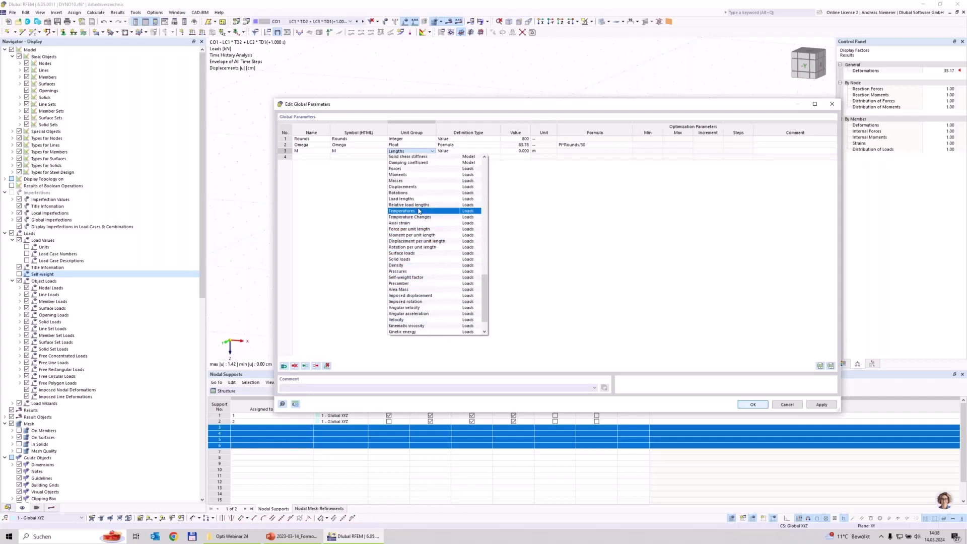
left_click(418, 168)
key("Tab")
type("0")
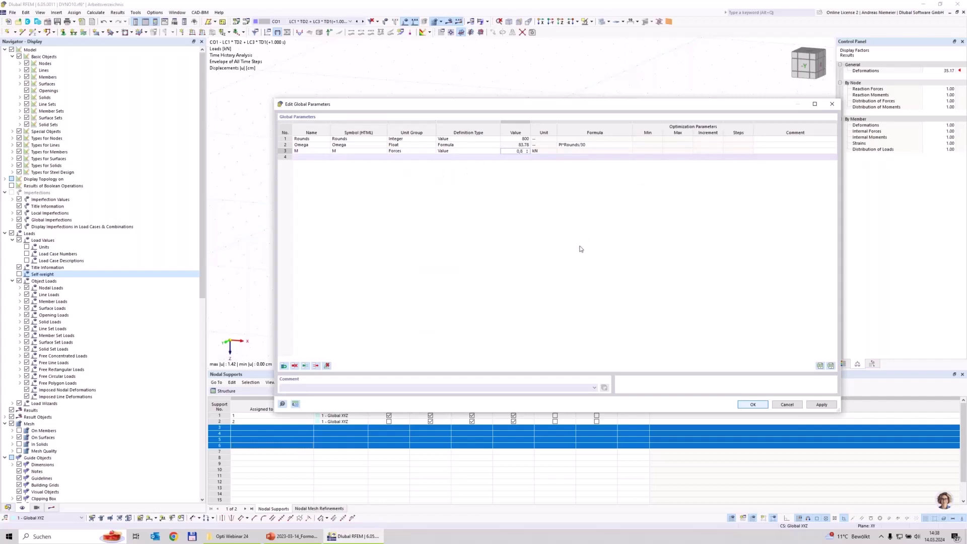
left_click(591, 257)
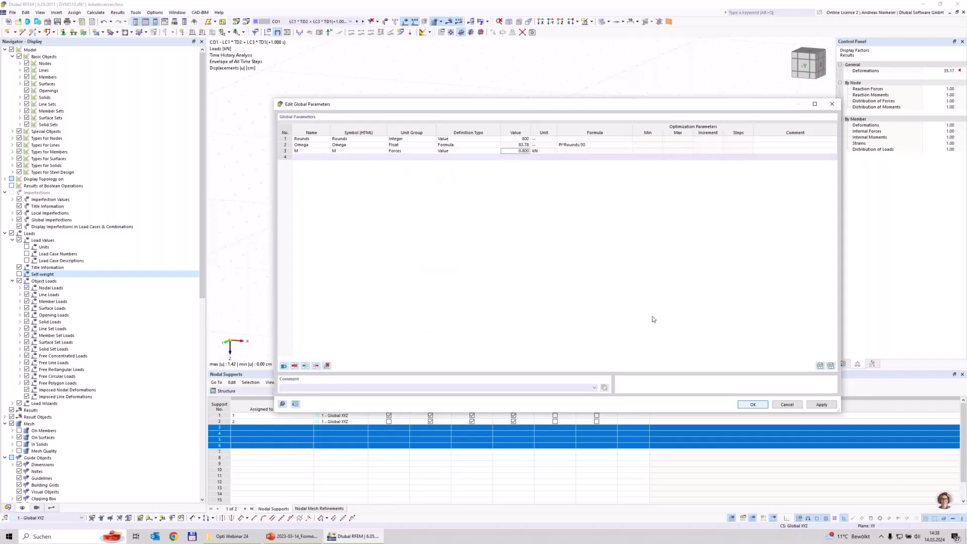
left_click(753, 404)
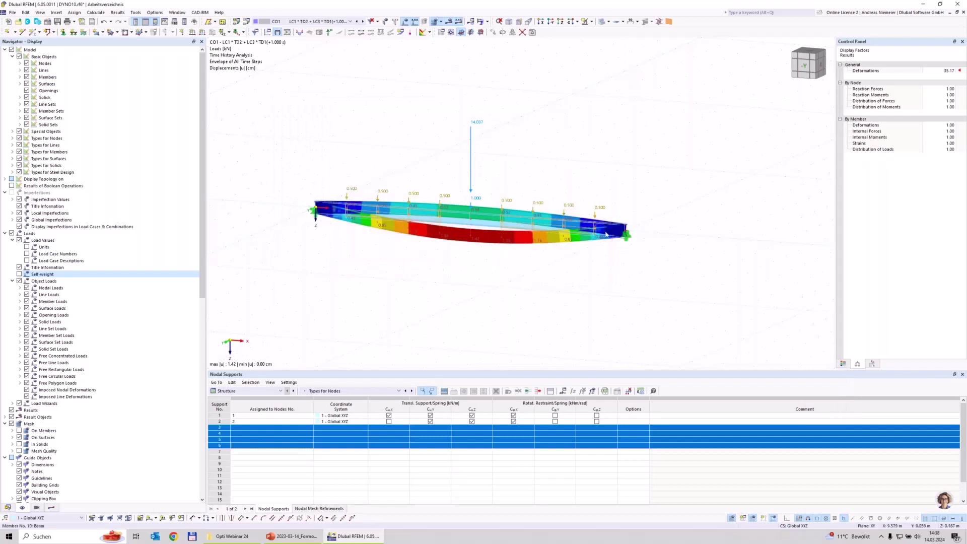
Link the force of the LC1 nodal load on nodes 4-11 to the global parameter with the formula =M
right_click(595, 217)
mouse_move(745, 257)
left_click(805, 259)
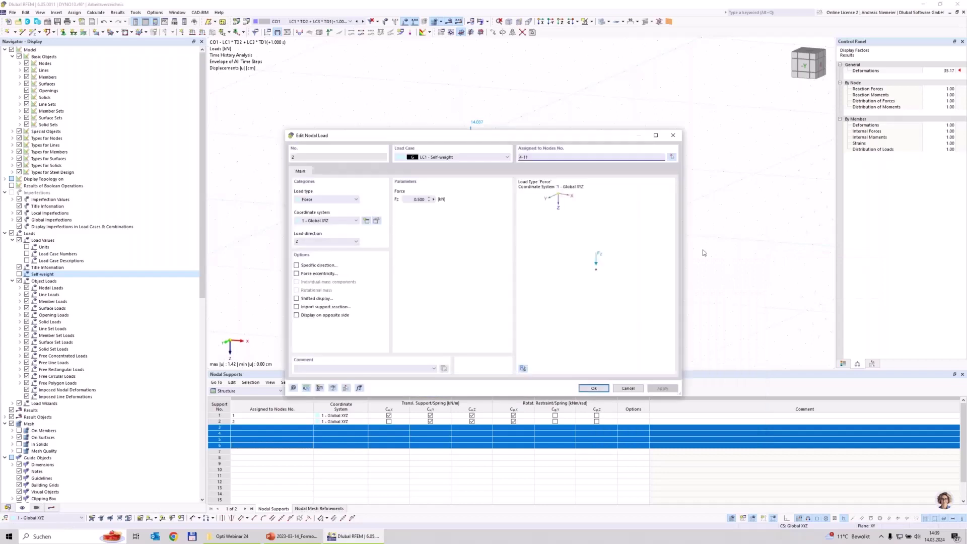
left_click_drag(409, 200, 490, 207)
type("=M")
left_click(591, 390)
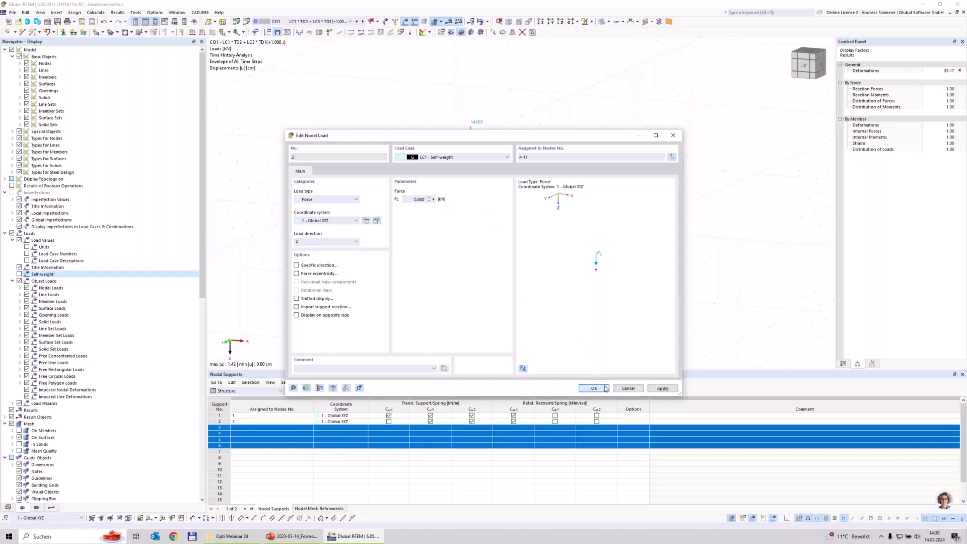
left_click(606, 389)
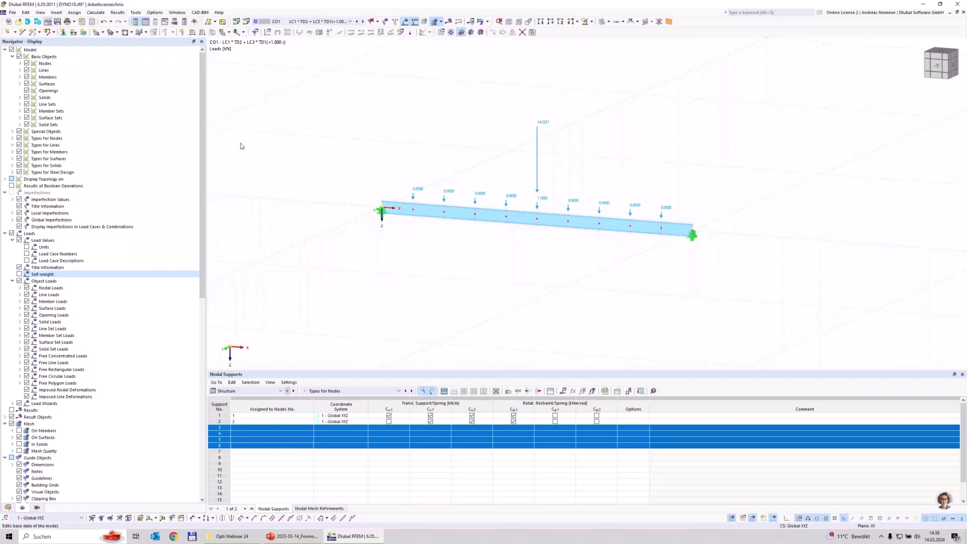
Activate the Optimization & Costs / CO2 Emission Estimation add-on in the model's base data
left_click(361, 121)
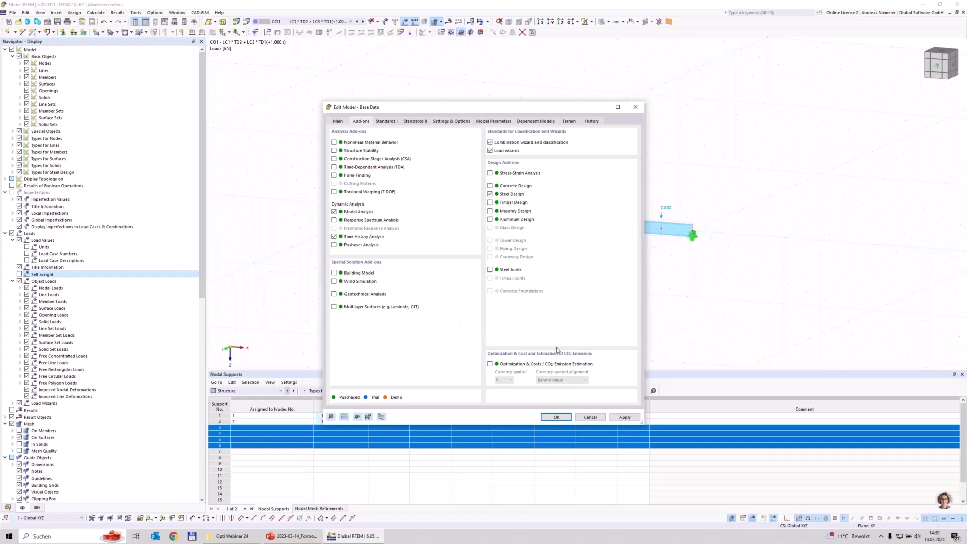
left_click(498, 364)
left_click(554, 418)
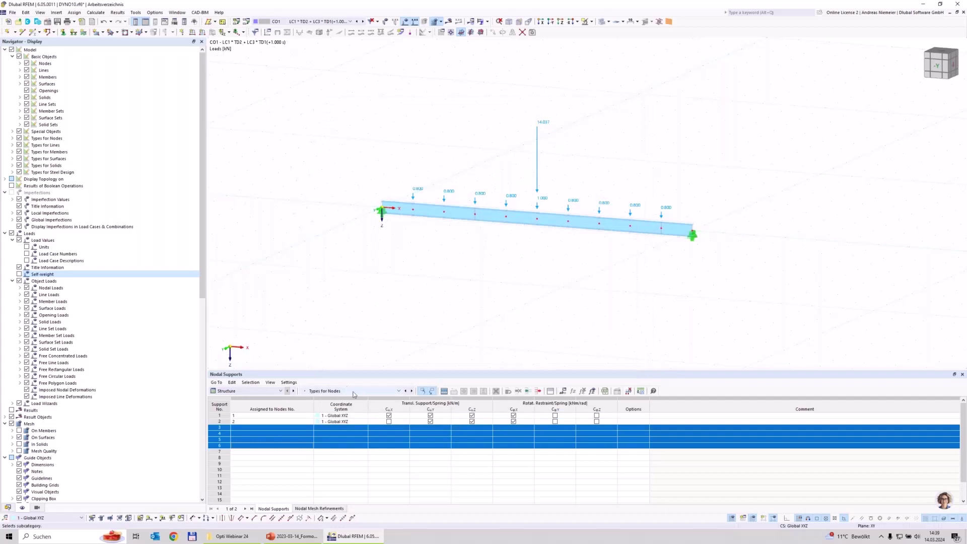
Change the definition type of global parameter M to Optimization and set its value to 0.001 kN
left_click(560, 392)
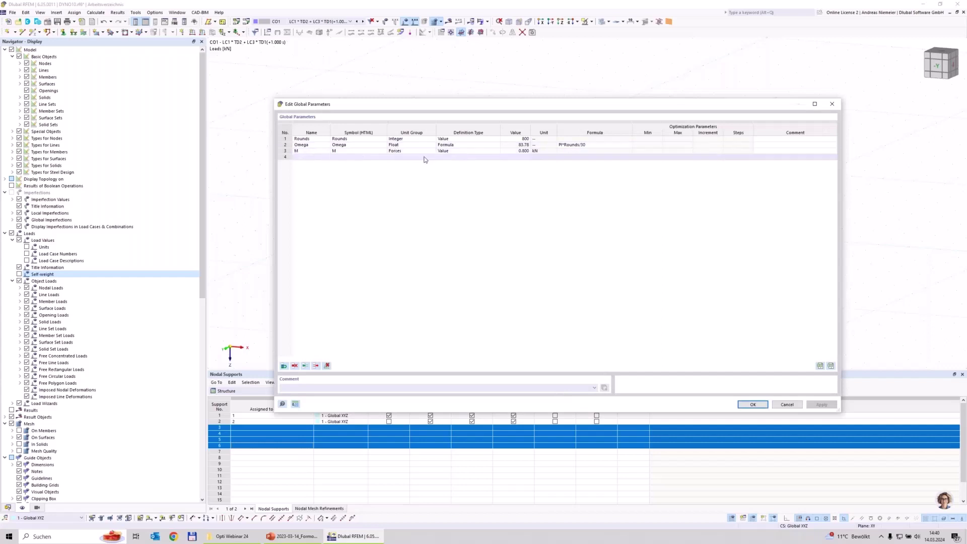
left_click(477, 151)
left_click(479, 152)
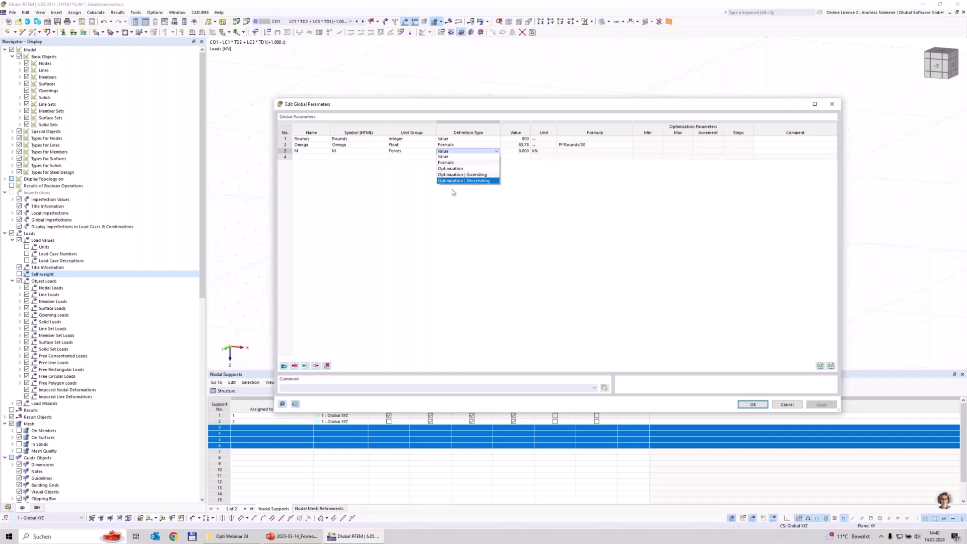
left_click(457, 169)
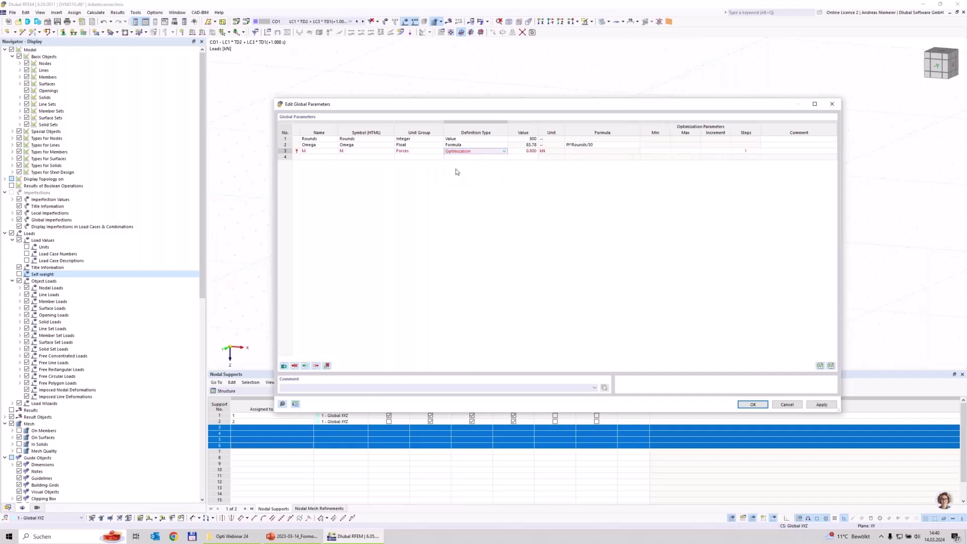
left_click(649, 151)
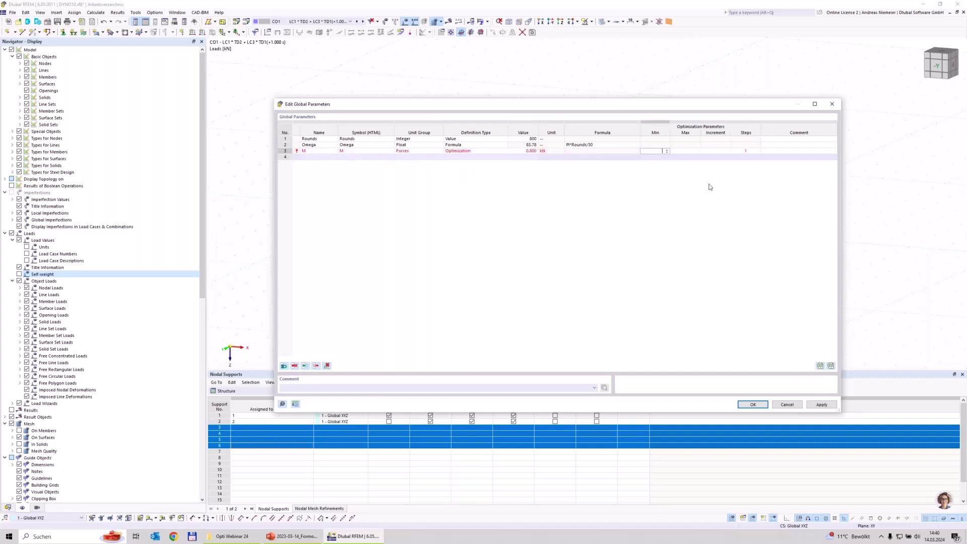
left_click(525, 151)
type("0.0")
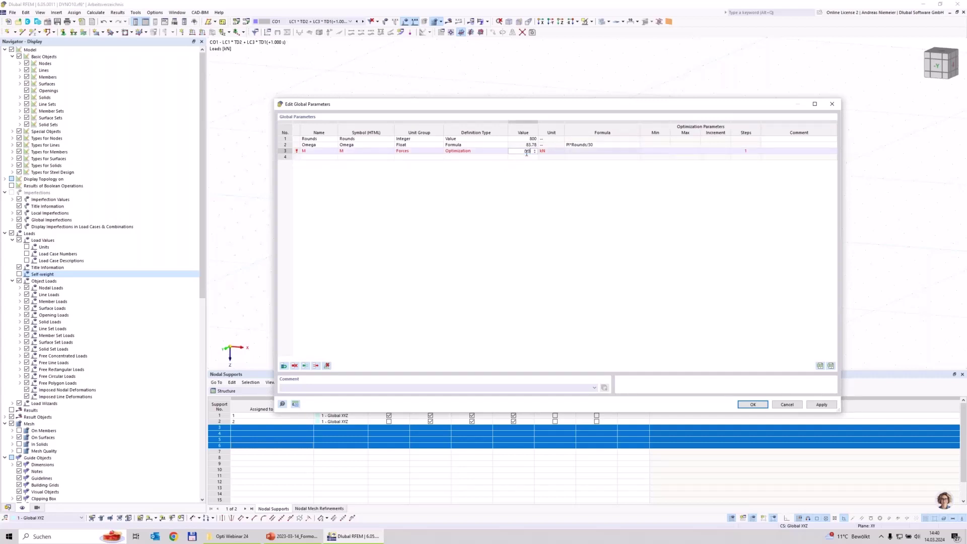
type("01")
key("Tab")
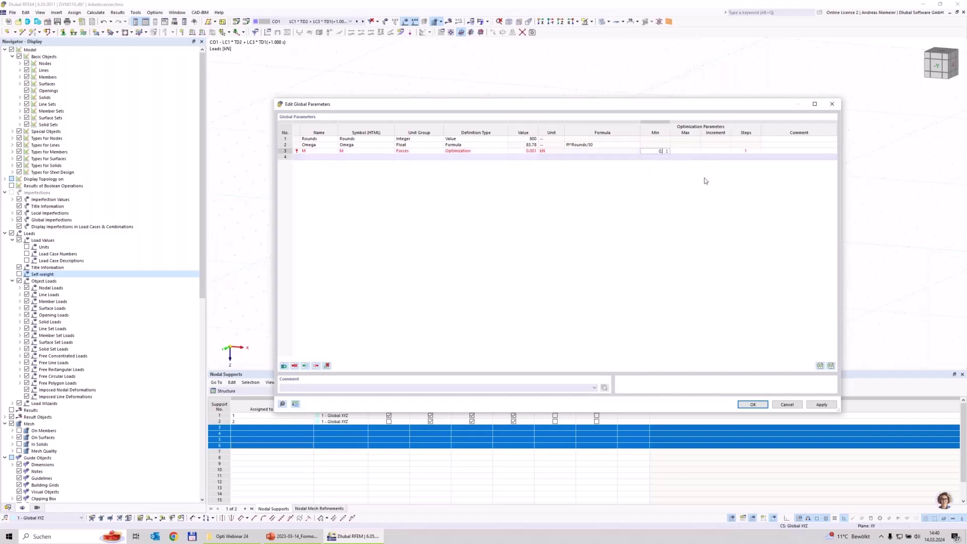
Set the optimization range of parameter M to minimum 0.001, maximum 8.001 and increment 0.2, and accept the parameters
type("0,001")
type("8.001")
left_click(711, 151)
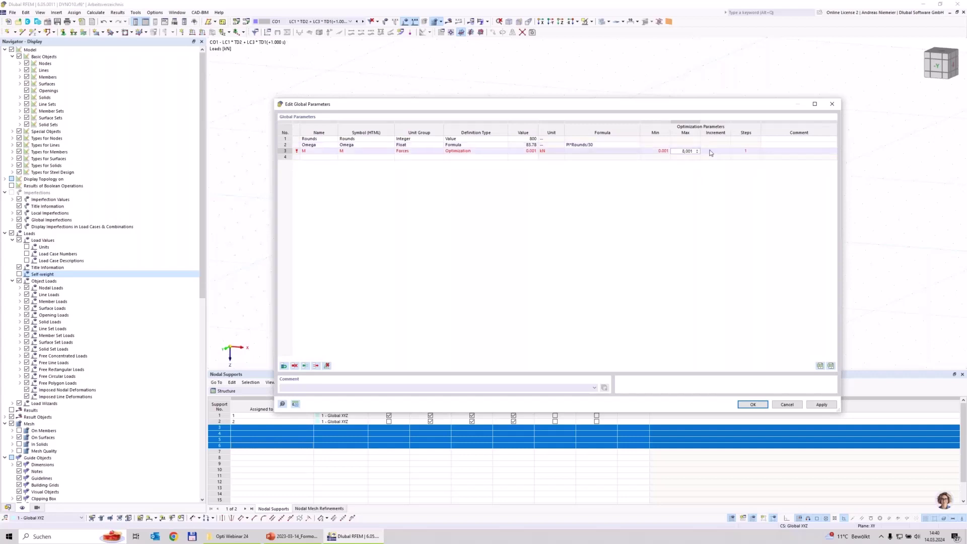
type("0.2")
key("BackSpace")
key("BackSpace")
key("BackSpace")
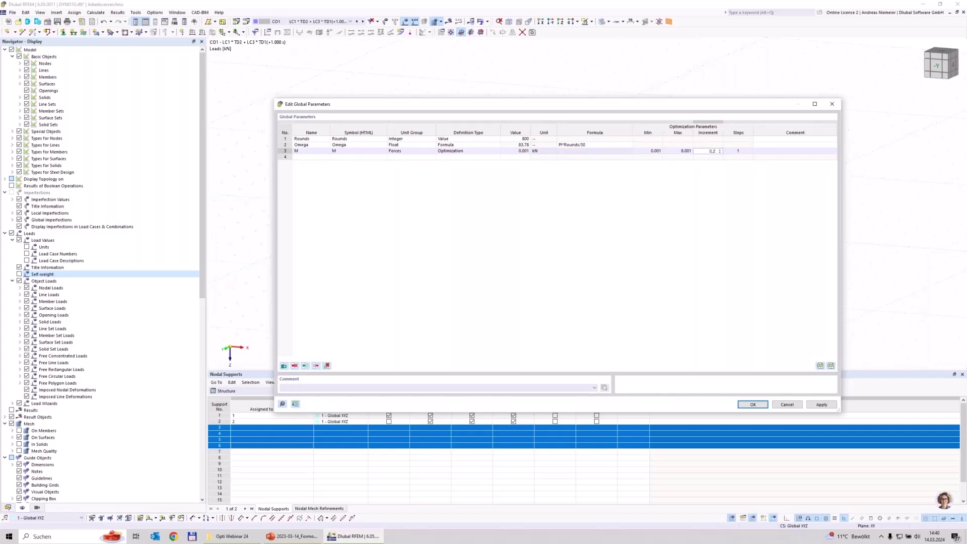
left_click(823, 152)
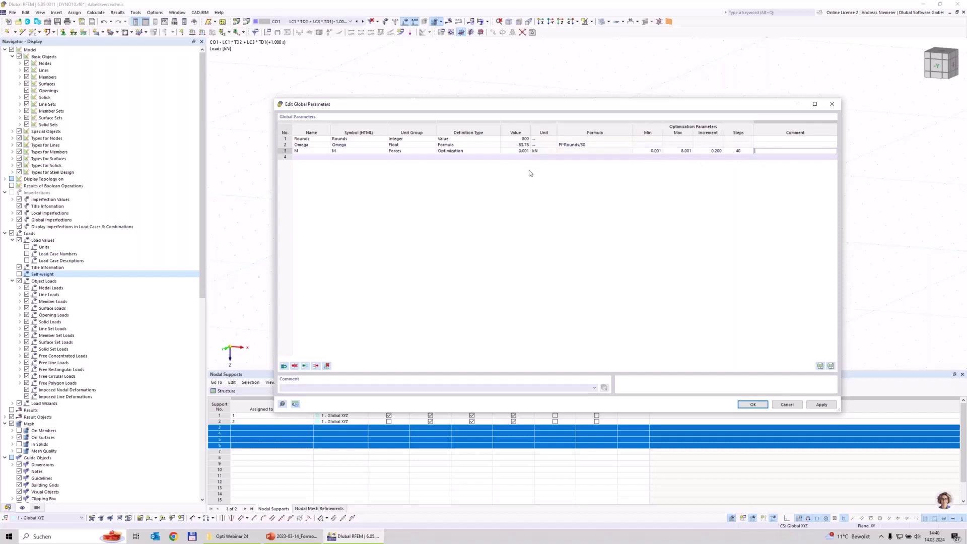
left_click(760, 407)
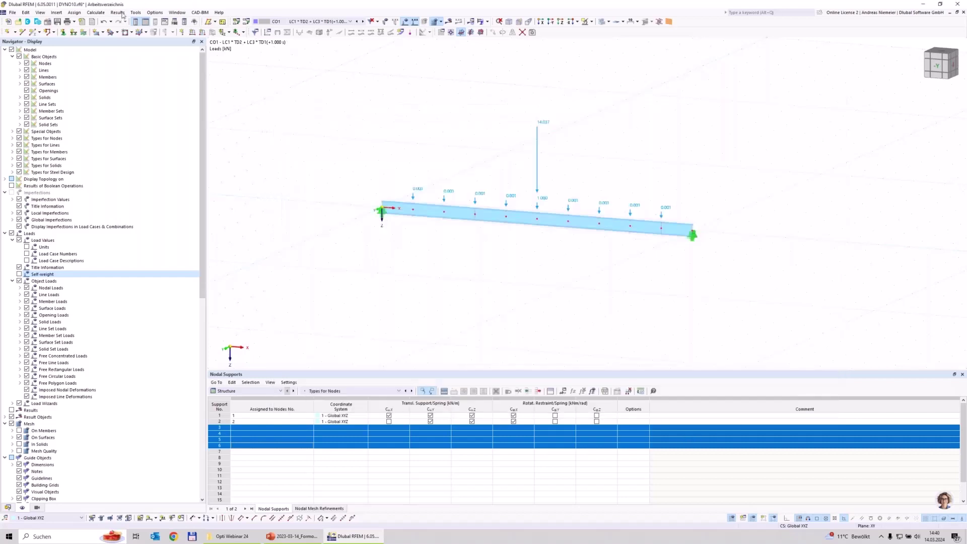
Set the target value in the optimization settings to Min. vectorial displacement
left_click(96, 12)
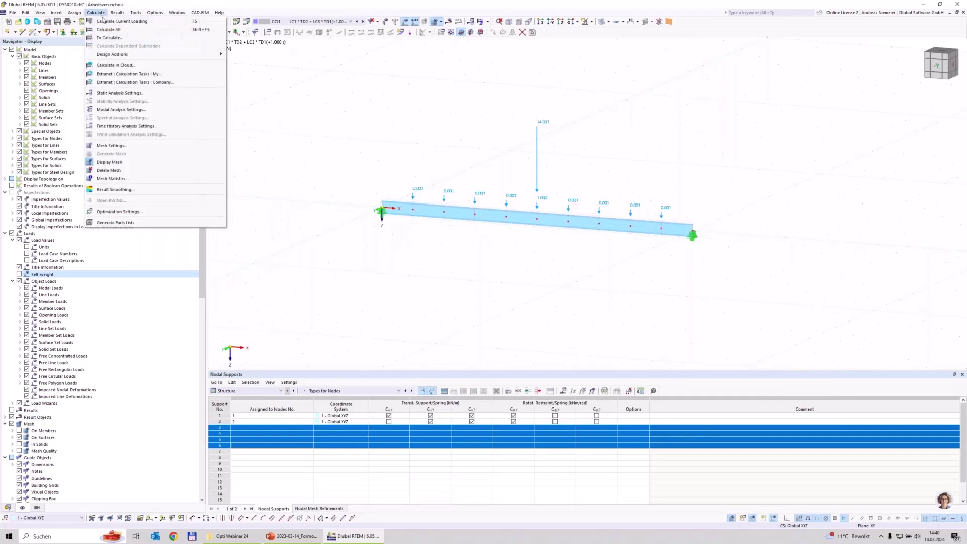
left_click(138, 214)
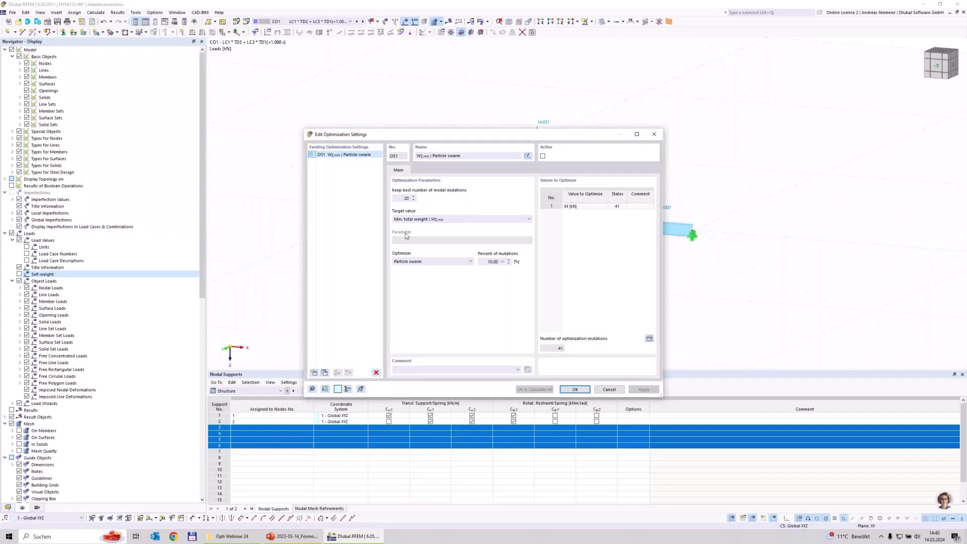
double_click(396, 198)
left_click_drag(465, 135, 377, 246)
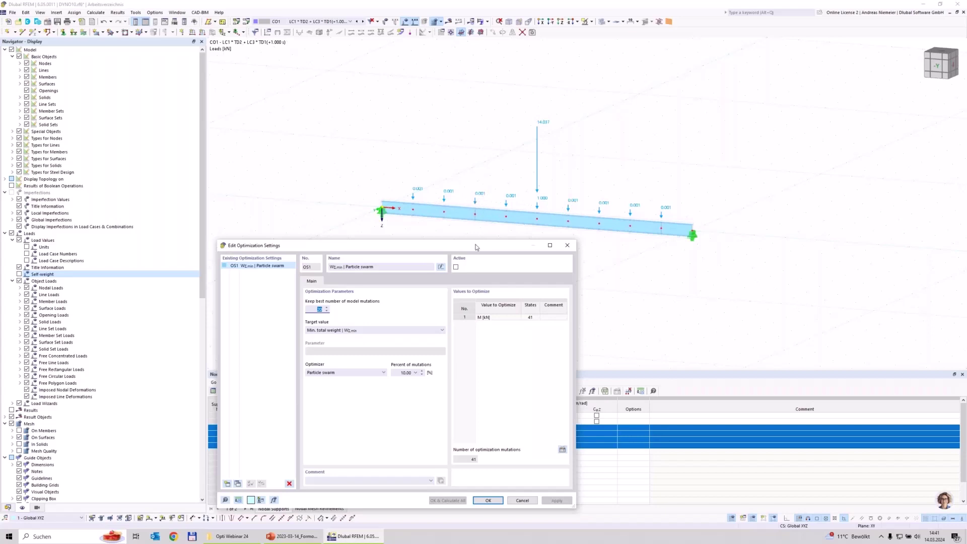
left_click_drag(474, 244, 470, 116)
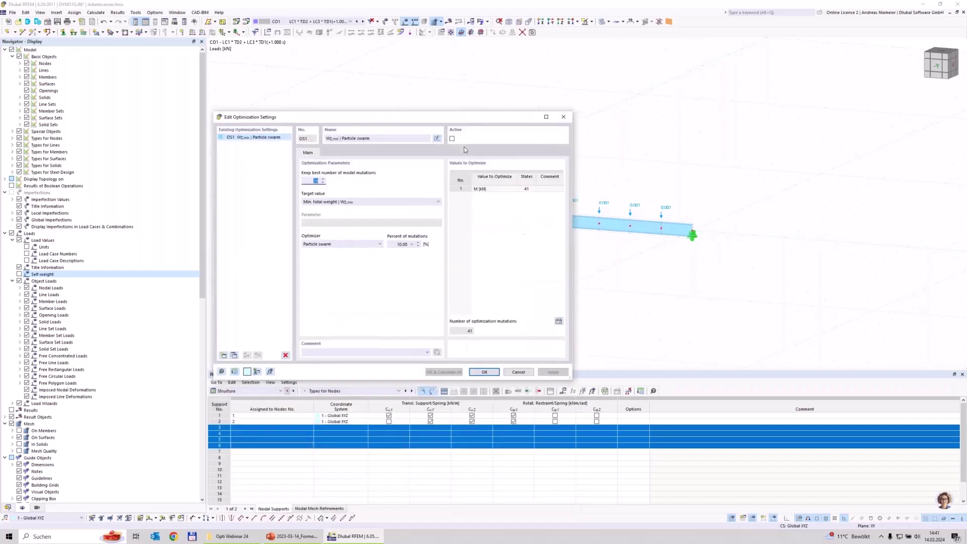
left_click(318, 202)
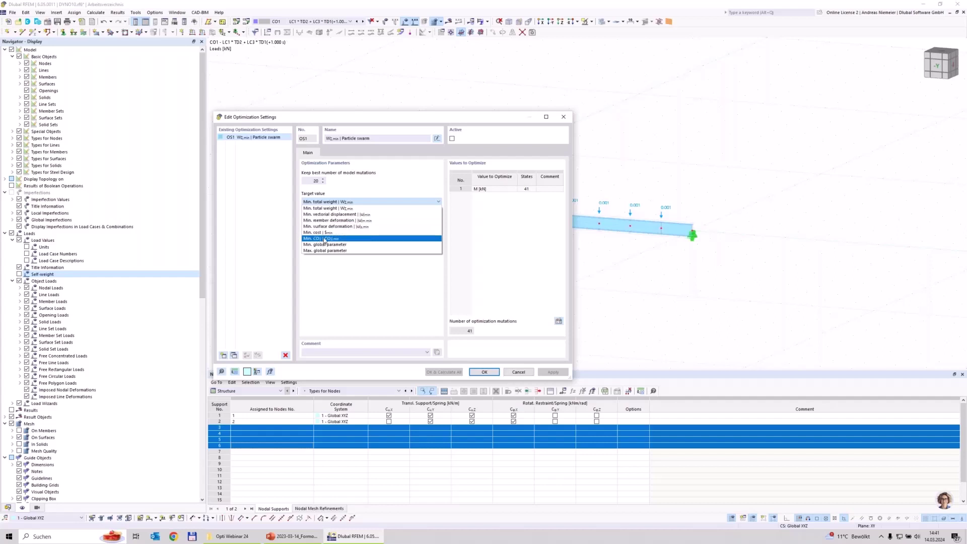
left_click(336, 215)
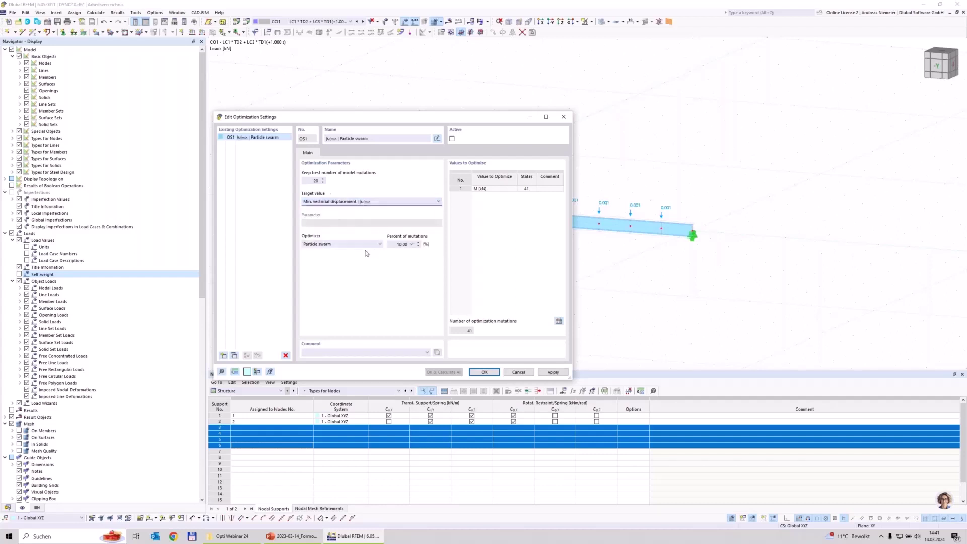
Set the optimizer to All mutations and review the number of optimization mutations
left_click(364, 244)
left_click(347, 251)
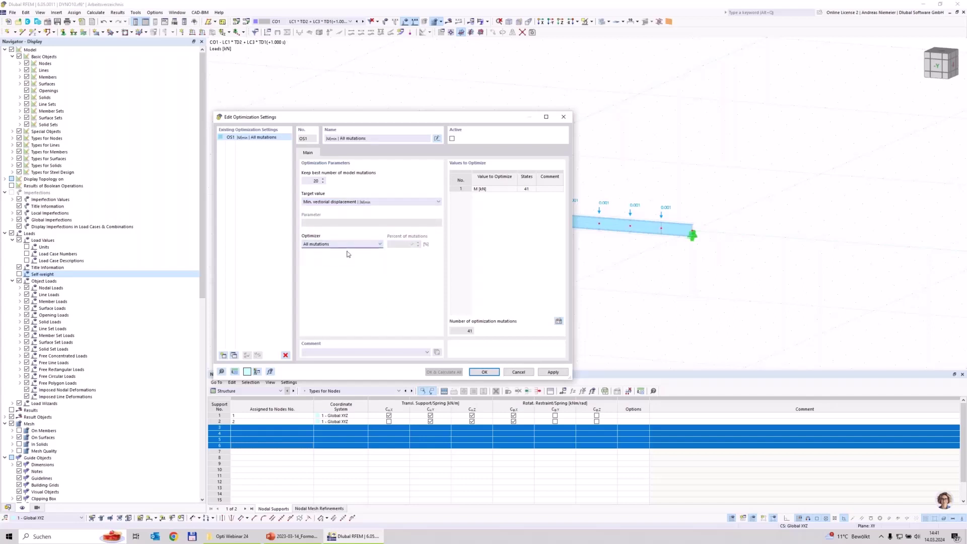
left_click(464, 333)
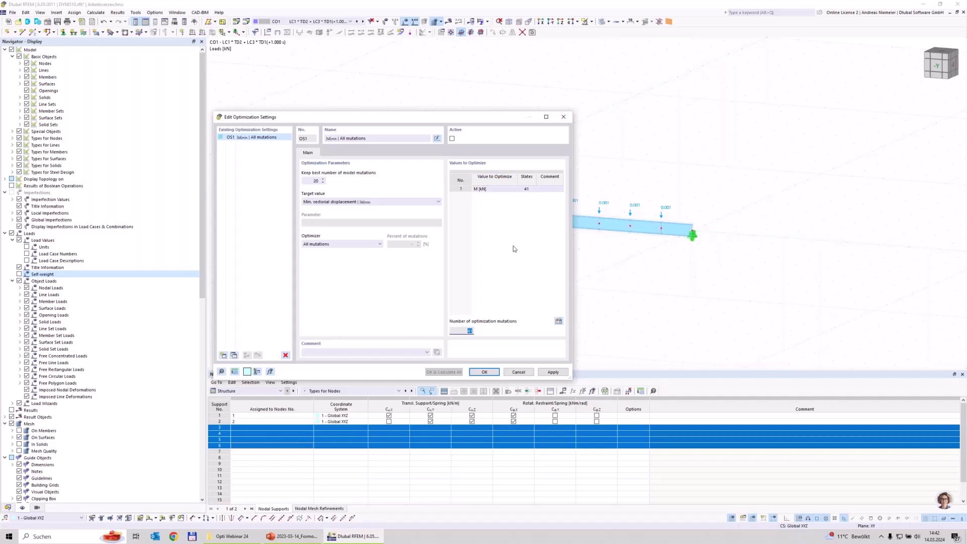
left_click_drag(478, 124, 468, 318)
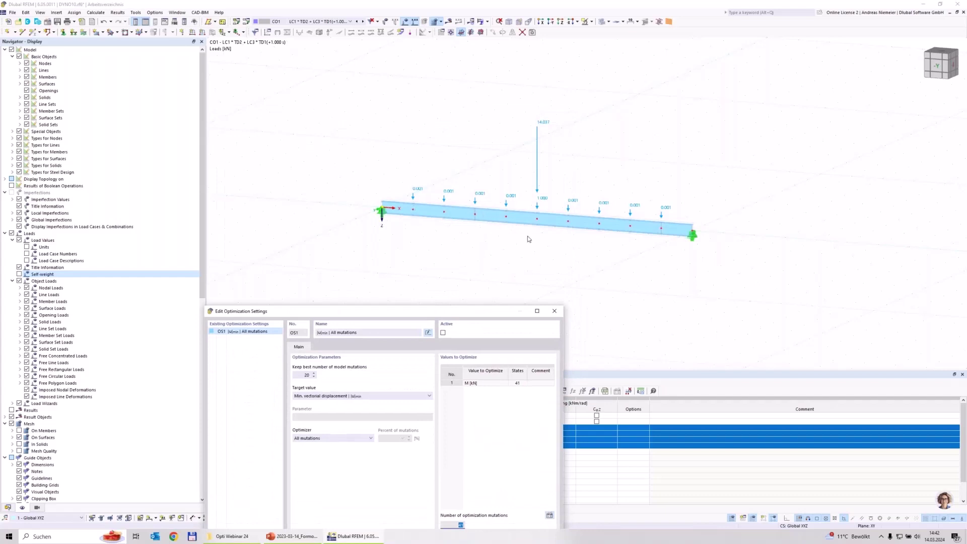
left_click_drag(478, 310, 500, 125)
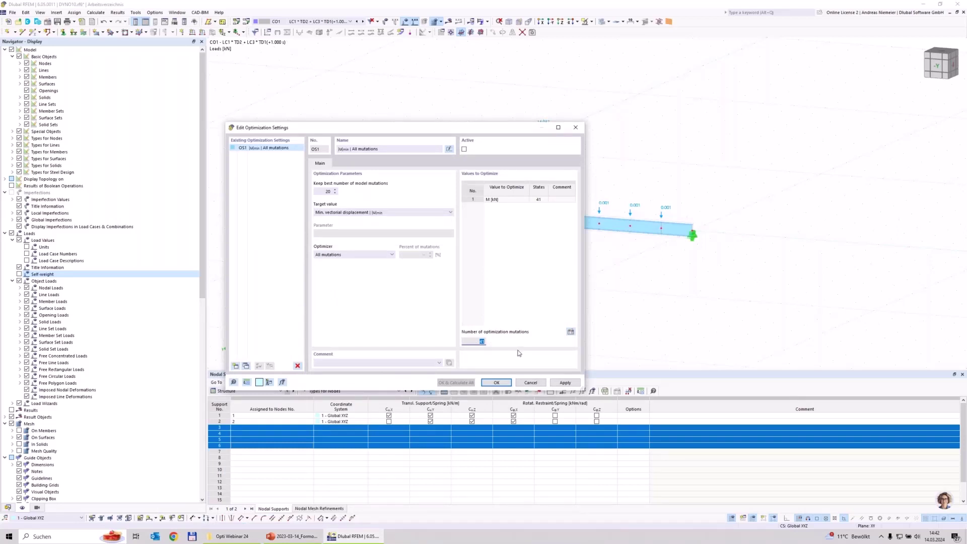
Set the optimizer to Particle swarm with 50 percent of mutations and accept the optimization settings
left_click(322, 256)
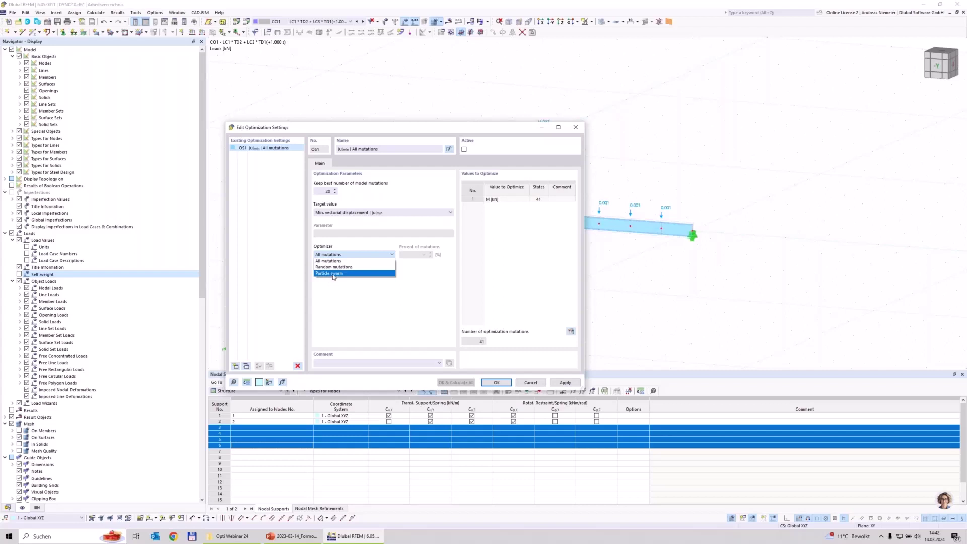
left_click(334, 273)
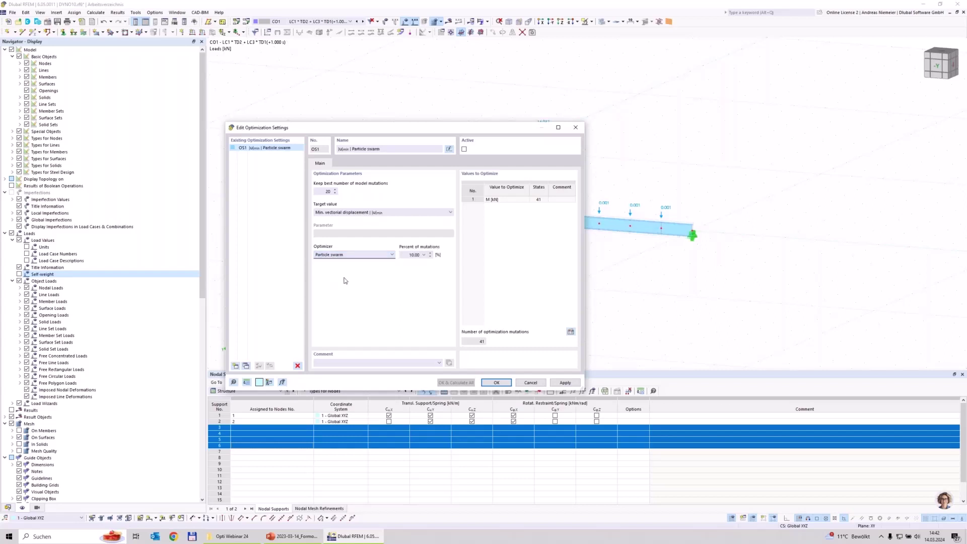
left_click(406, 256)
type("50")
left_click(489, 200)
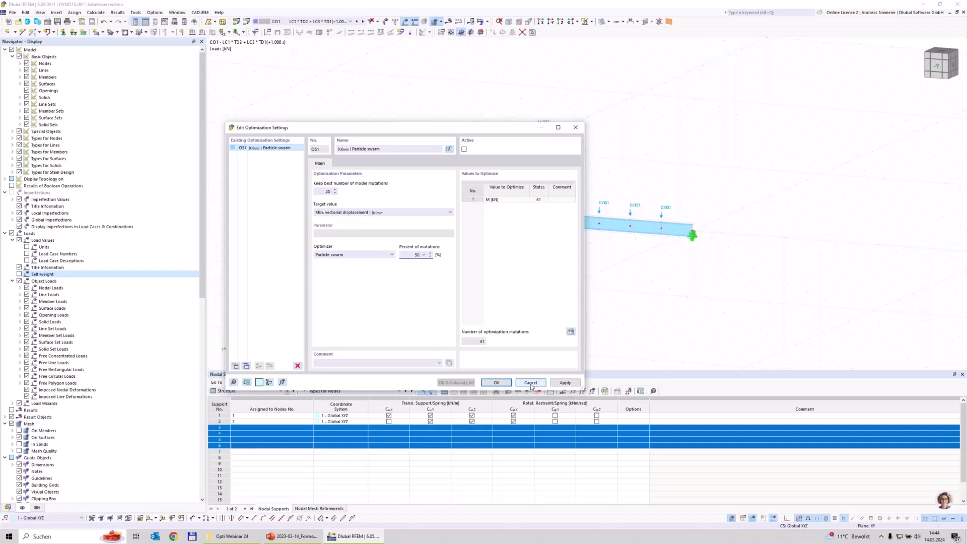
left_click(505, 385)
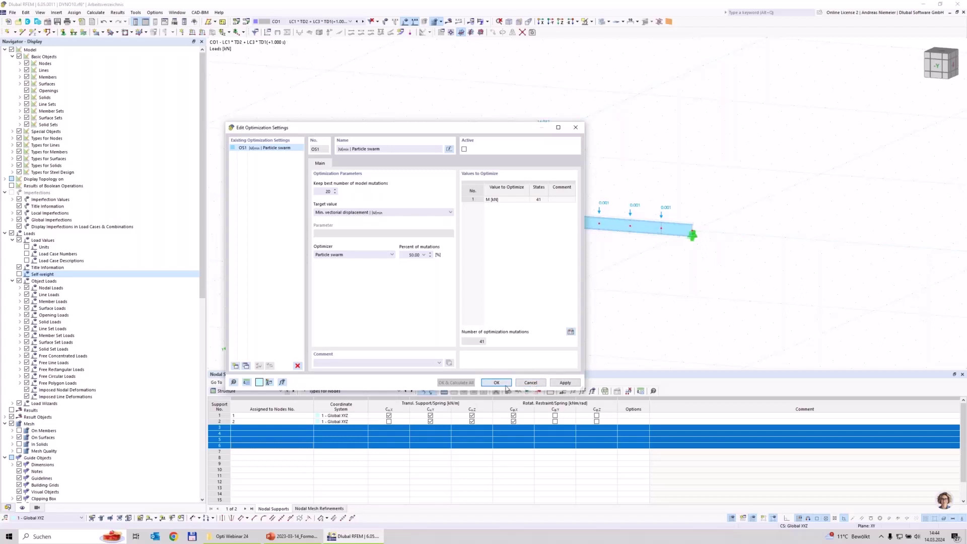
left_click(507, 385)
Open the recent model Bstart PS 50.rf6 and display its Steel Design results
left_click(12, 12)
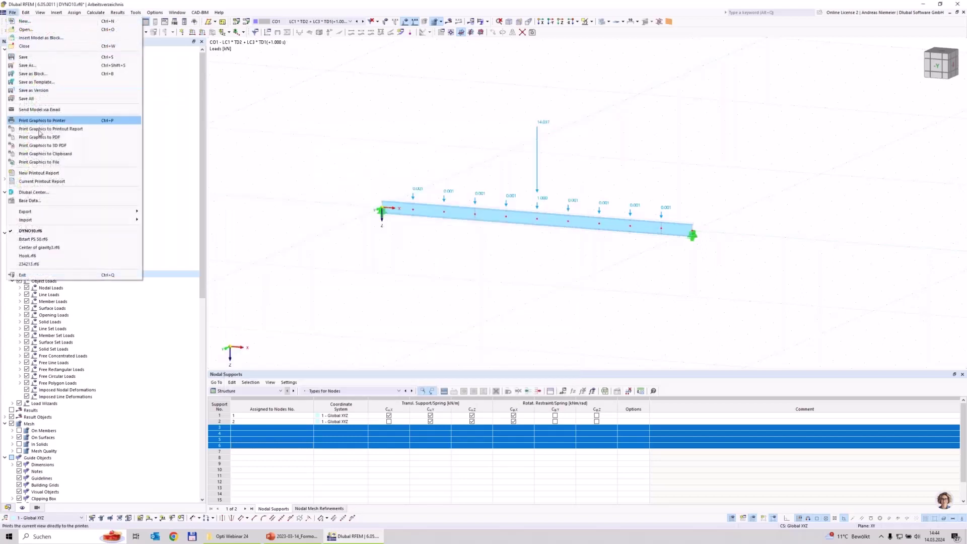
left_click(54, 240)
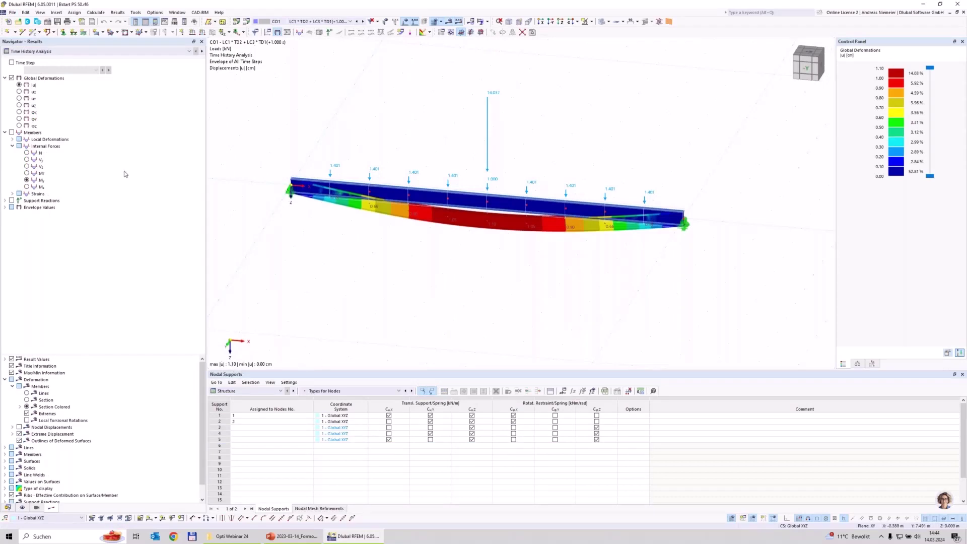
left_click(99, 51)
left_click(90, 64)
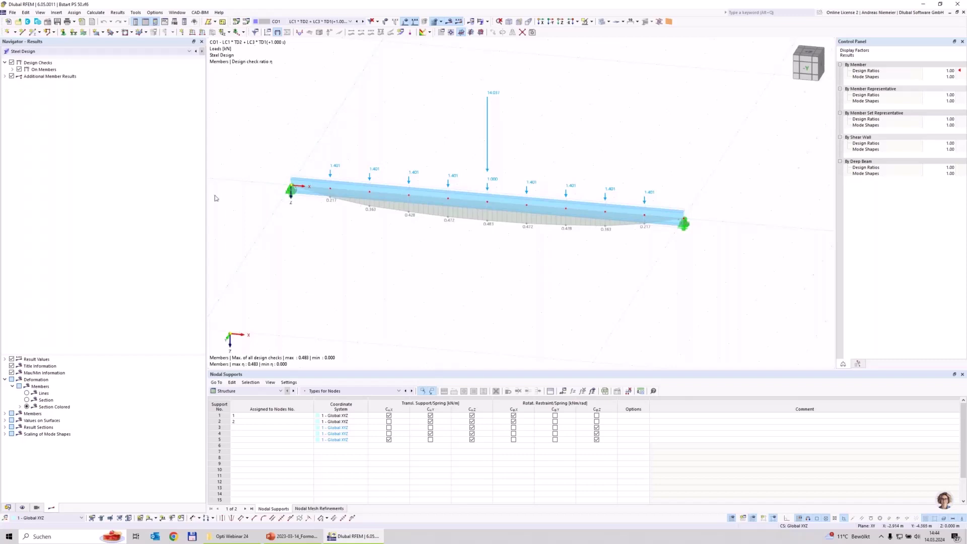
Inspect the first-ranked model's target value in the enlarged Optimization results table and switch to the PowerPoint presentation
left_click(238, 391)
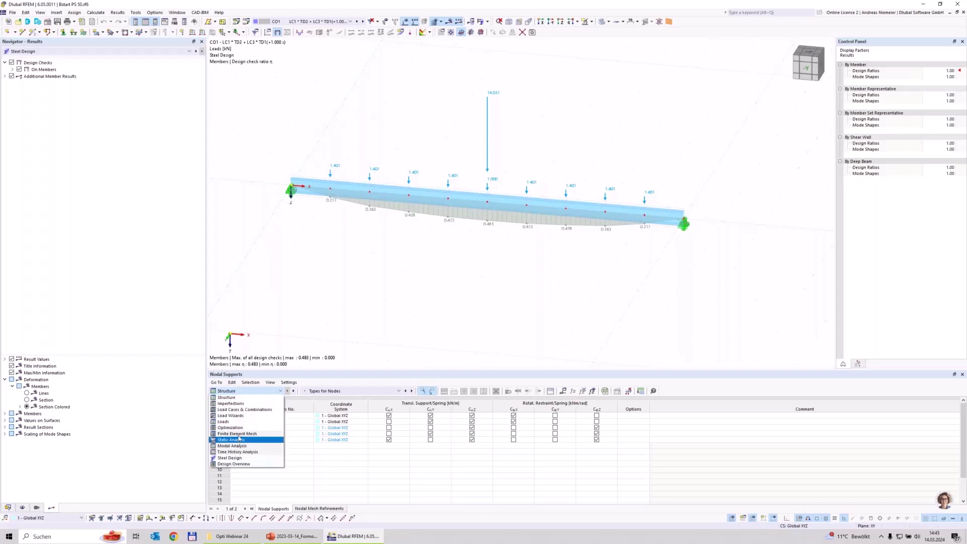
left_click(242, 437)
left_click_drag(365, 372, 366, 318)
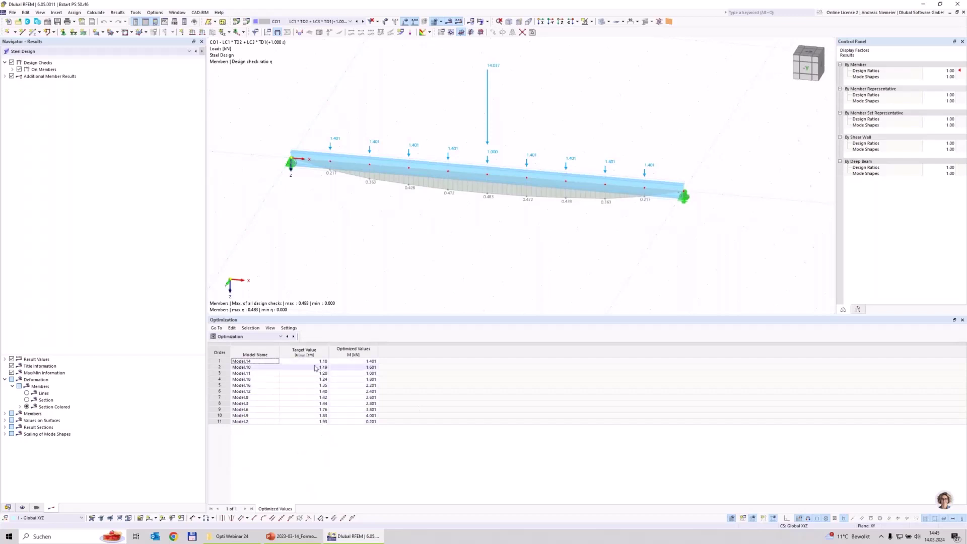
left_click(303, 361)
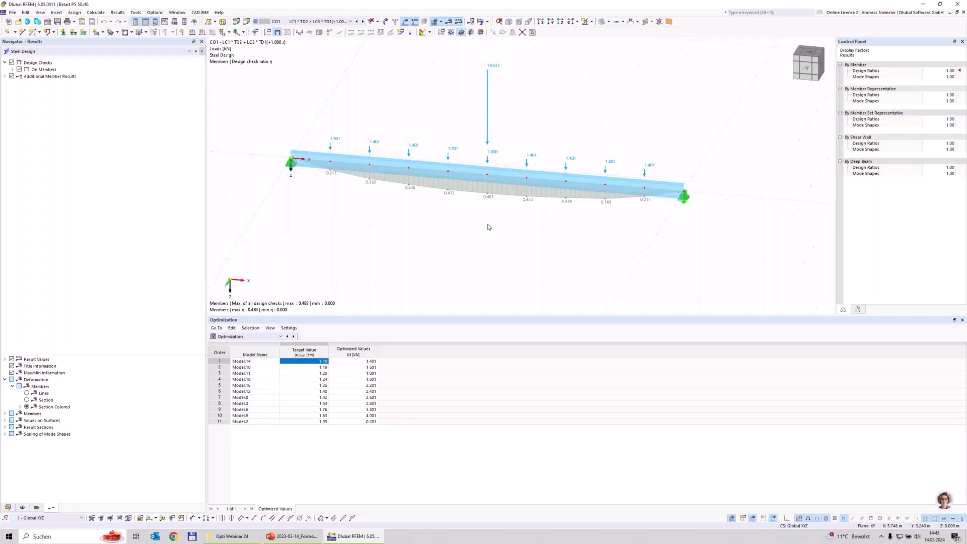
left_click(296, 537)
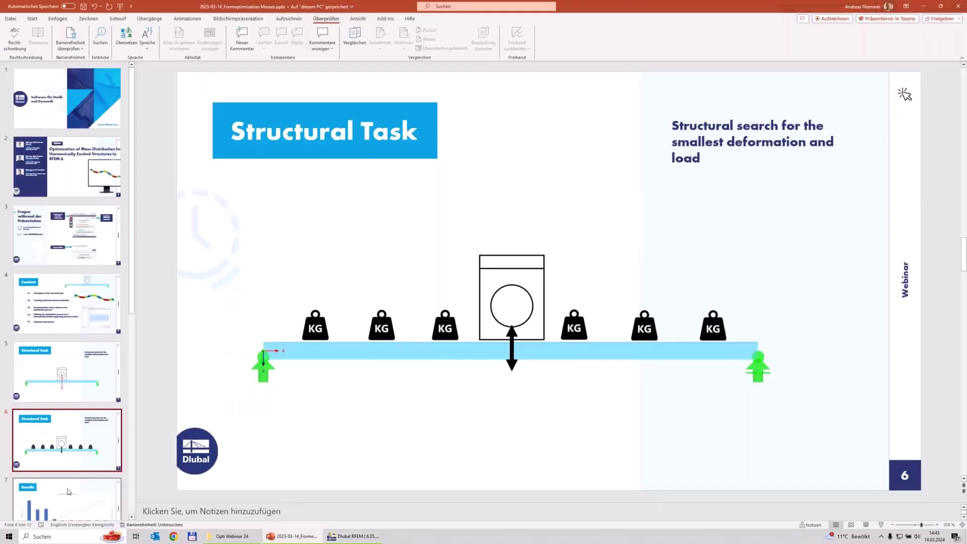
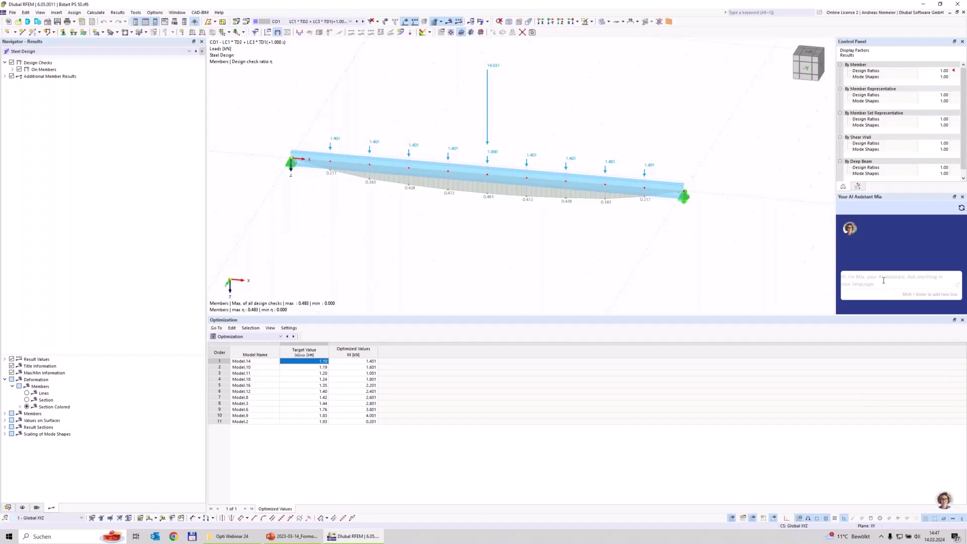
Ask the AI assistant Mia in RFEM "where I can define masses in RFEM 6?"
type("where I can define masses in RFEM 6?")
key("Return")
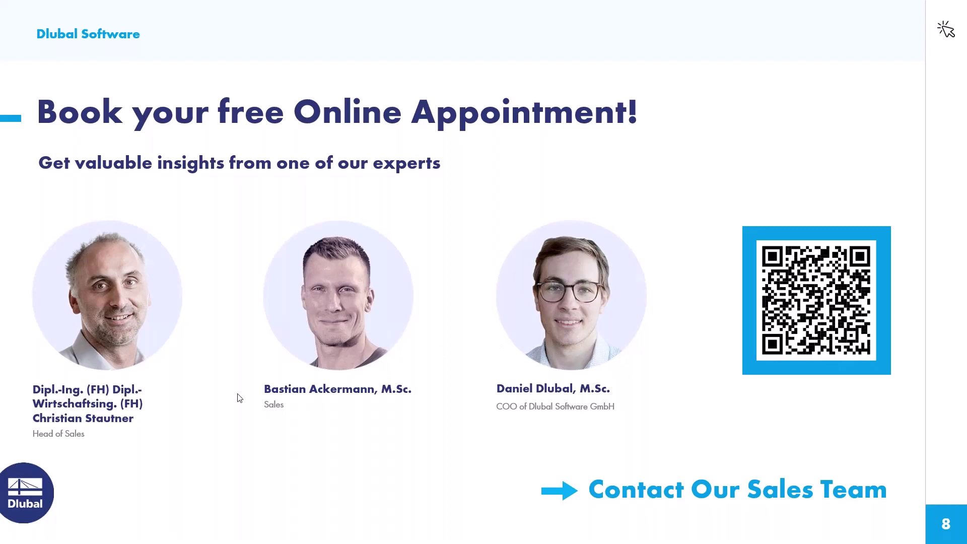
Switch to the Dlubal website in Chrome and open the Webinars page from the Events section
key("alt+Tab")
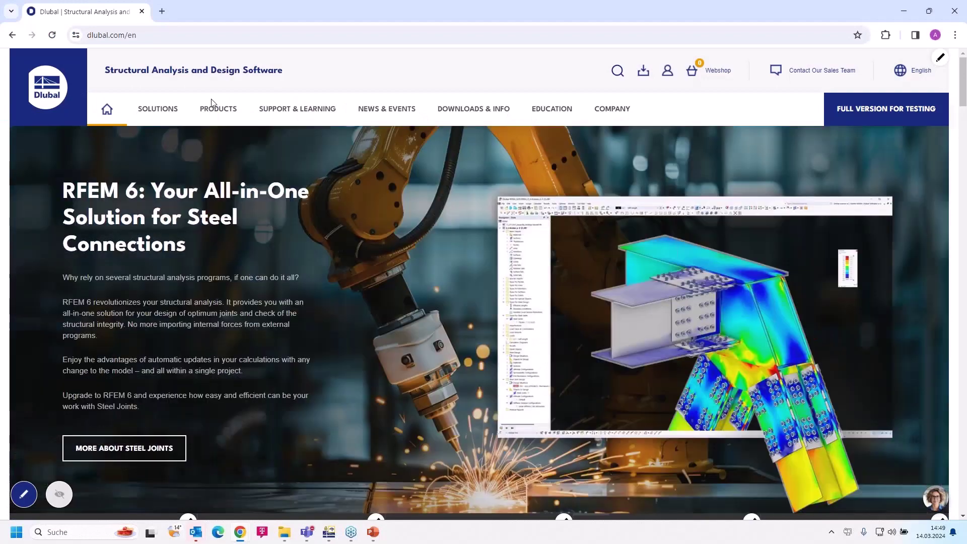
mouse_move(385, 108)
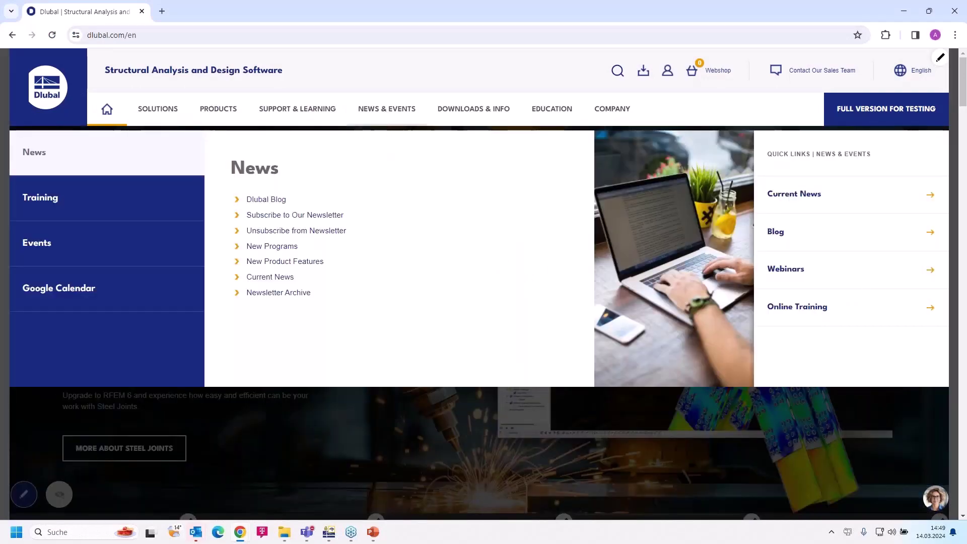
left_click(86, 244)
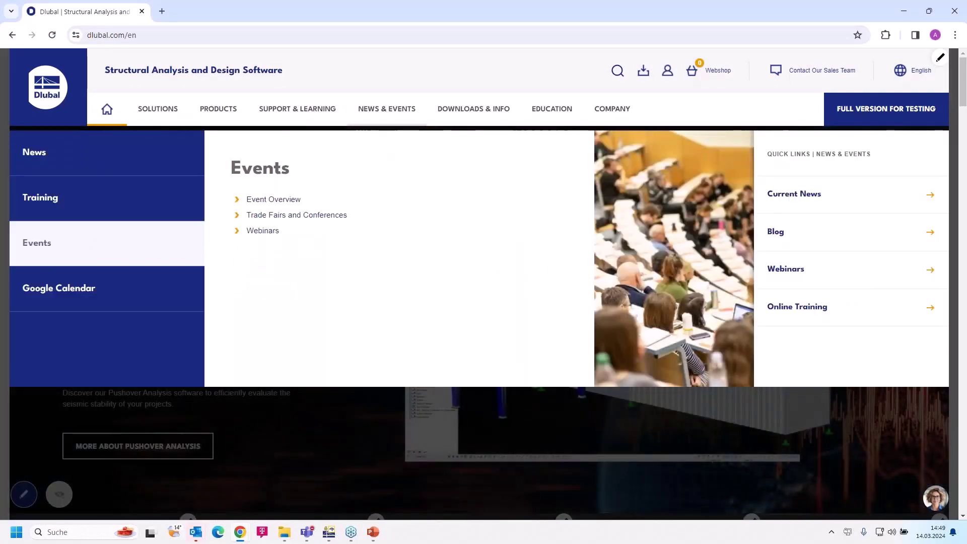
left_click(262, 231)
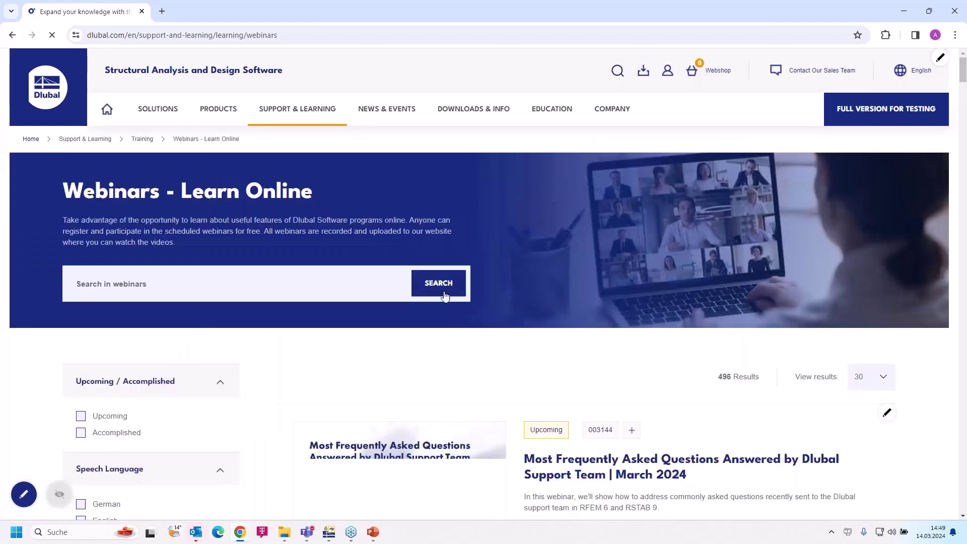
Examine the titles, dates and languages of the upcoming webinars in the list
scroll(445, 296, "down", 5)
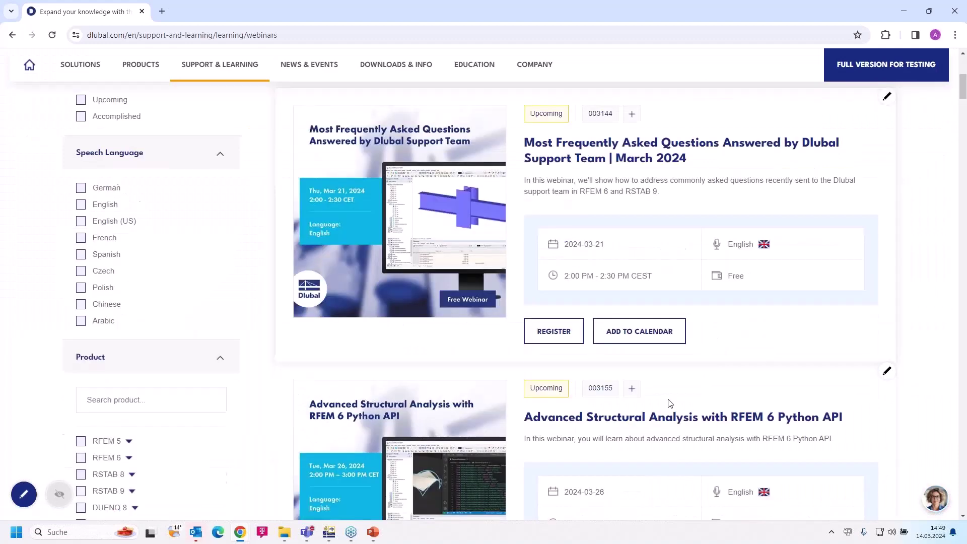
scroll(664, 395, "up", 1)
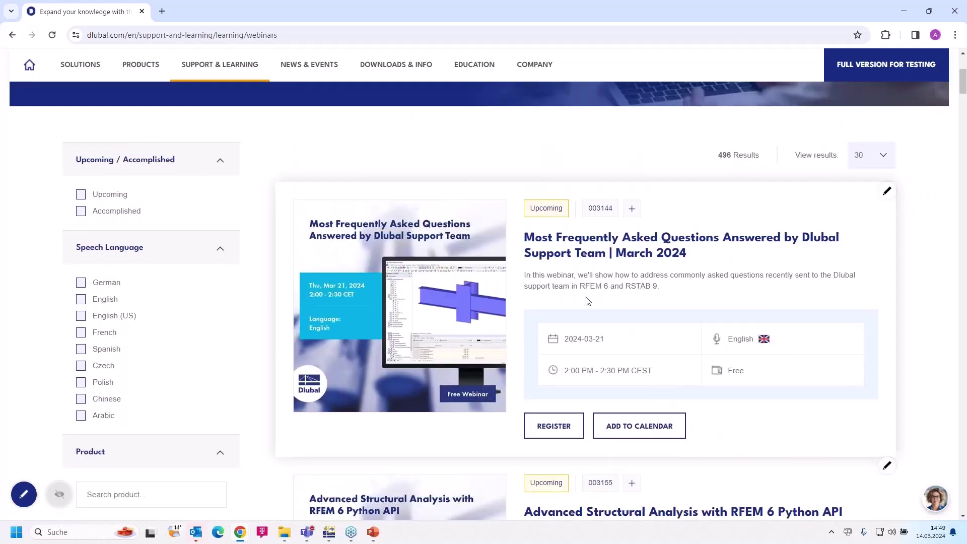
scroll(689, 399, "down", 1)
scroll(690, 400, "down", 3)
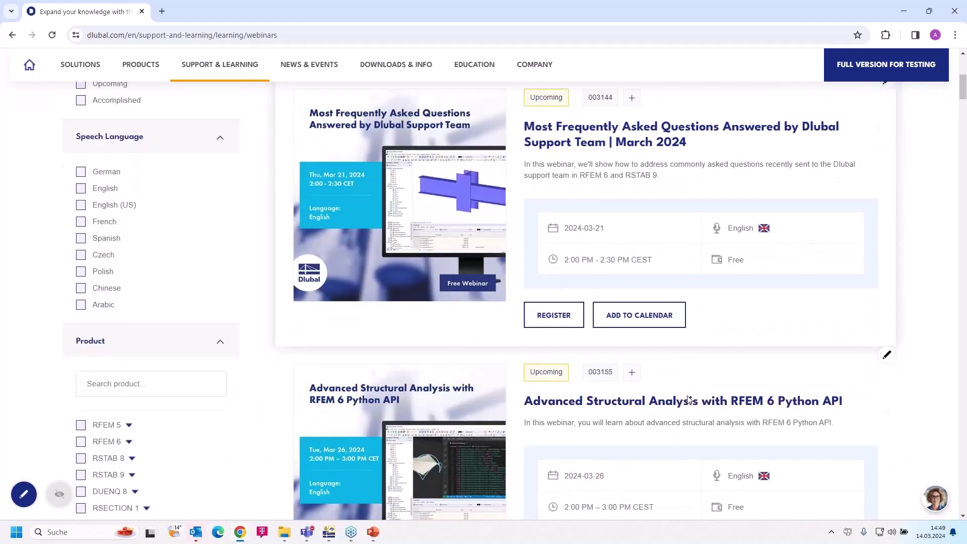
scroll(687, 398, "up", 1)
scroll(687, 398, "up", 1)
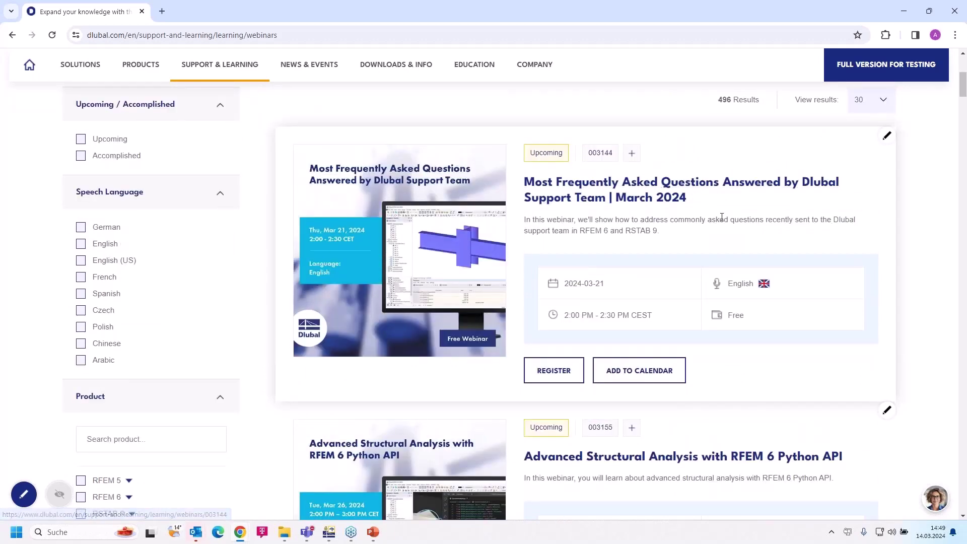
scroll(718, 215, "down", 1)
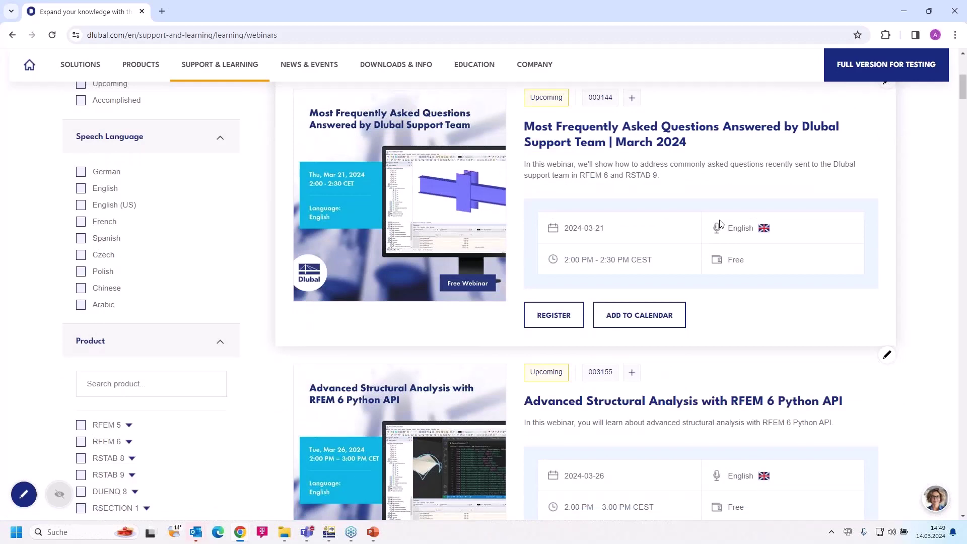
scroll(719, 224, "down", 3)
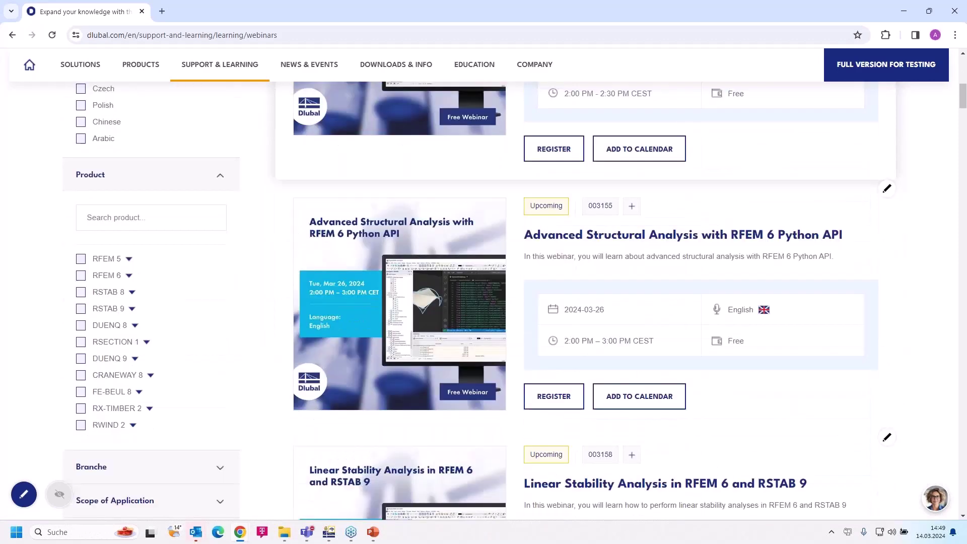
scroll(723, 301, "up", 1)
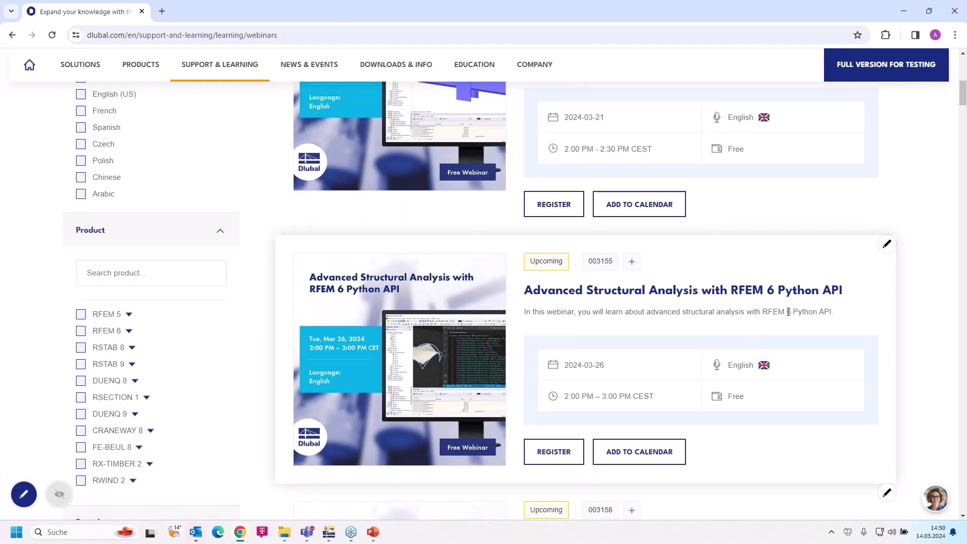
scroll(788, 315, "down", 7)
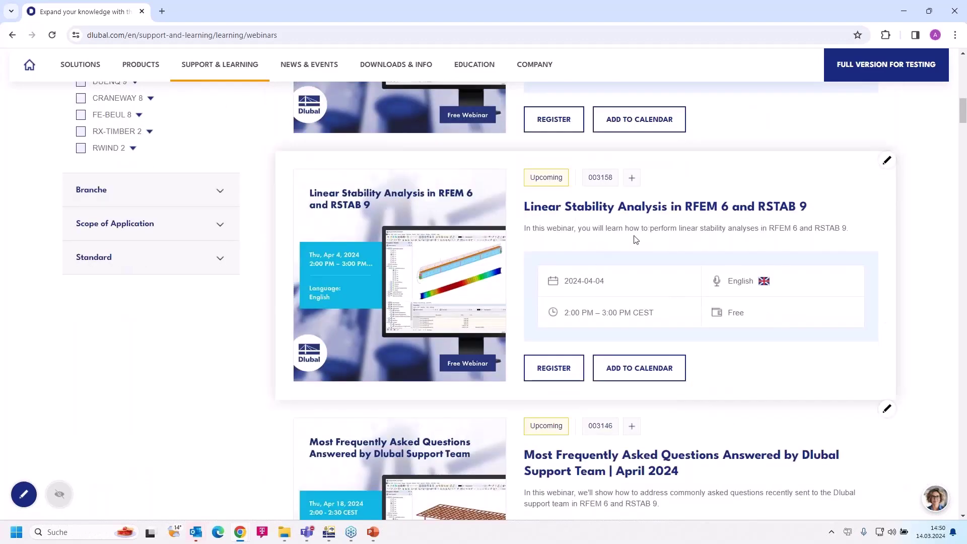
Open the accomplished webinar "Optimization of Mass Distribution for Harmonically Excited Structures in RFEM 6" from the webinar list
scroll(638, 241, "down", 12)
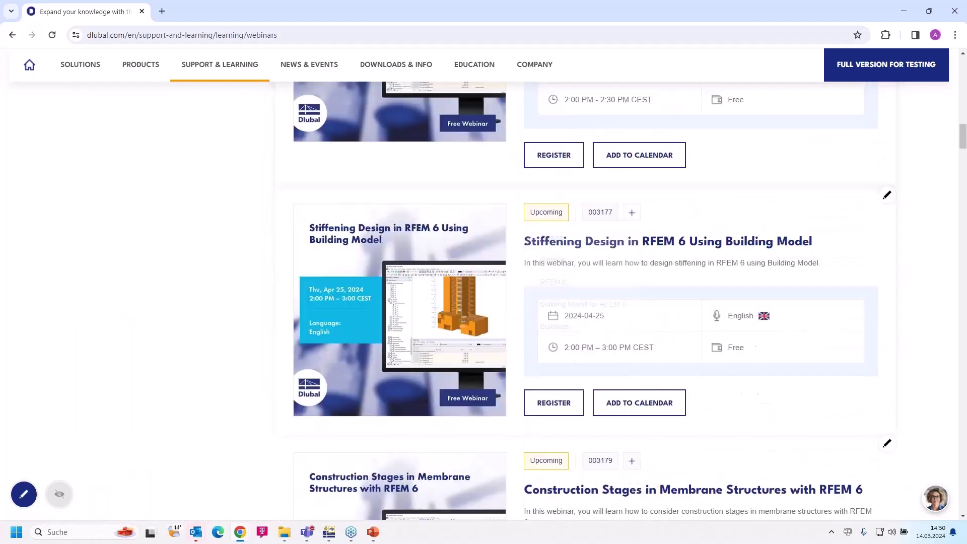
scroll(637, 241, "down", 6)
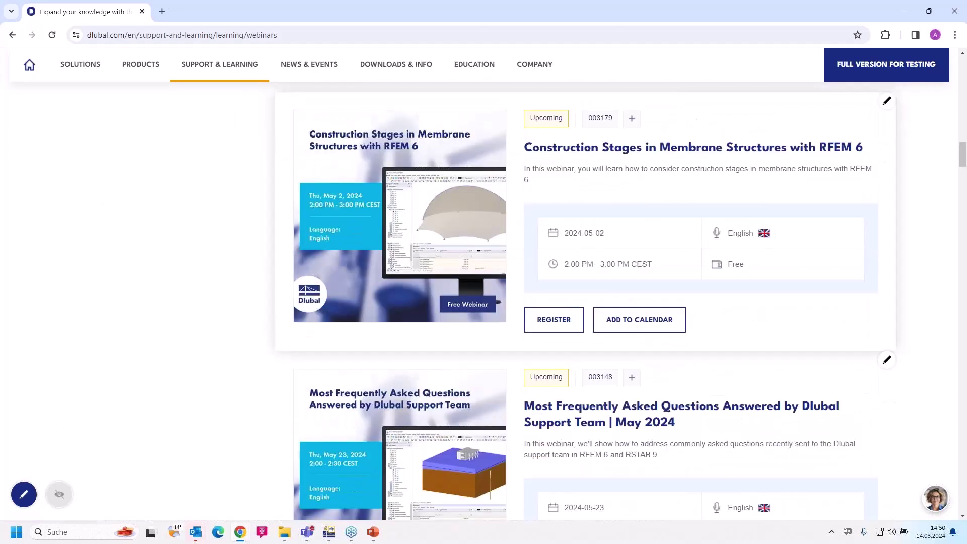
scroll(587, 300, "down", 11)
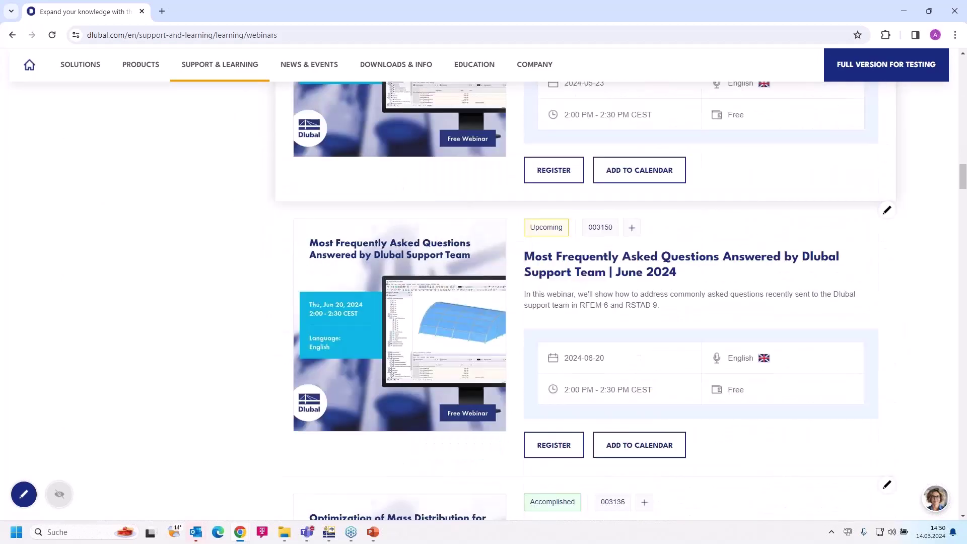
scroll(594, 197, "down", 4)
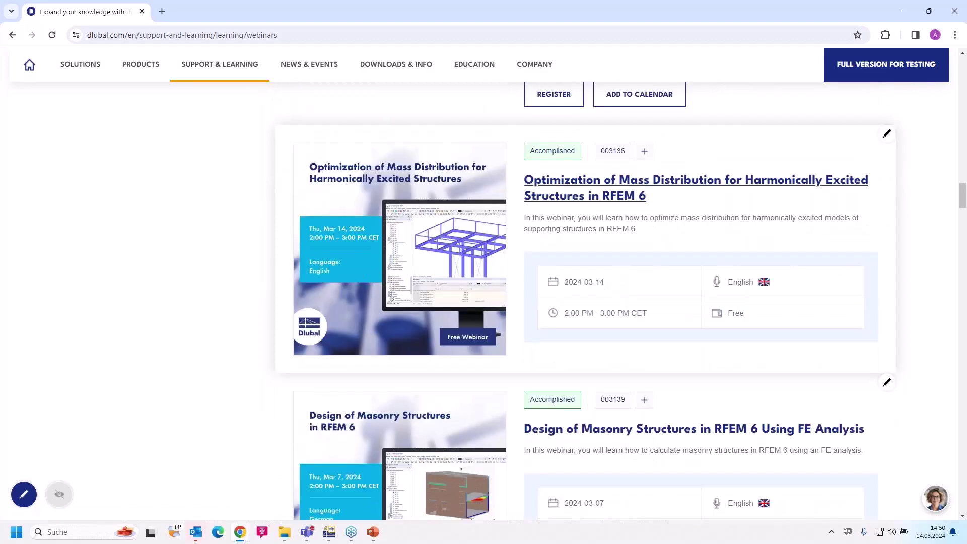
left_click(592, 188)
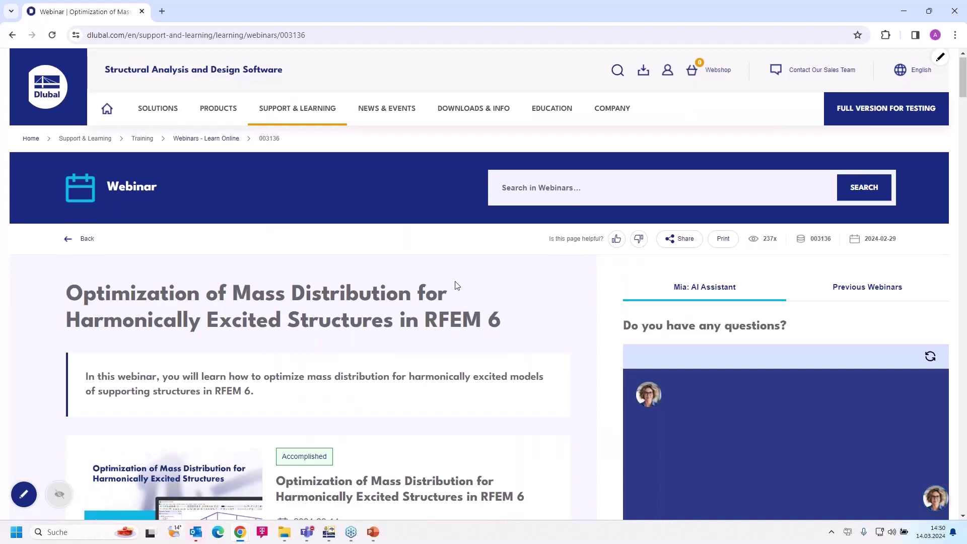
Examine the webinar page's description, time schedule, links, presentation slides download and related events
scroll(459, 285, "down", 1)
scroll(457, 286, "up", 1)
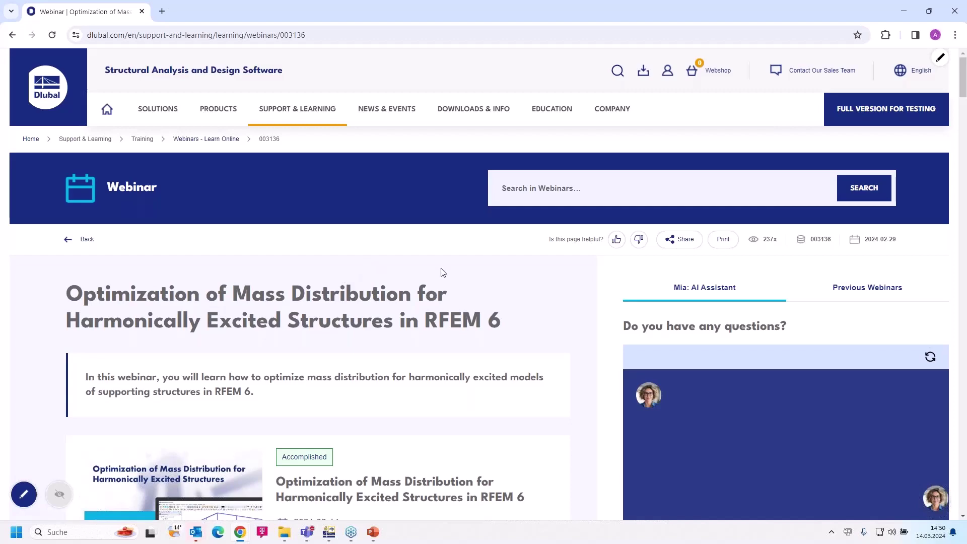
scroll(443, 292, "down", 6)
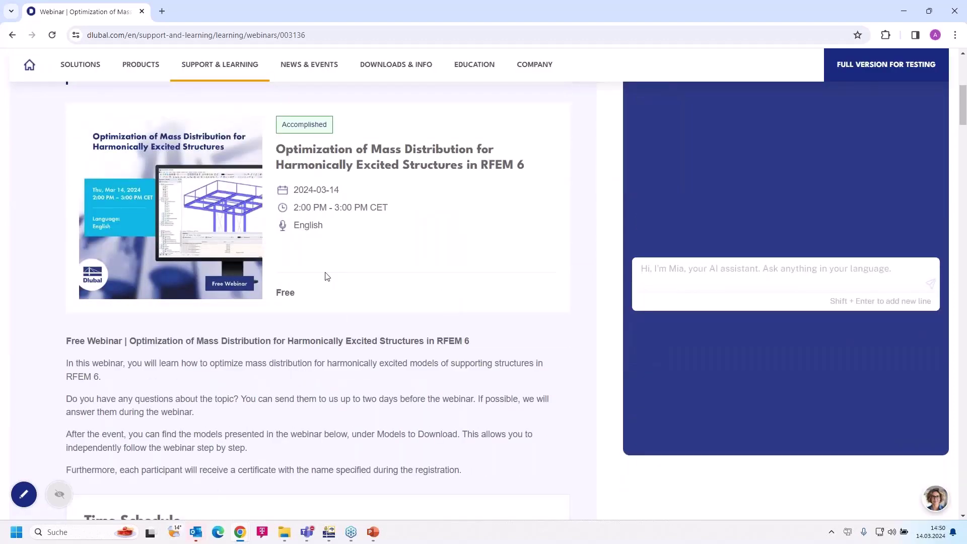
scroll(357, 312, "down", 11)
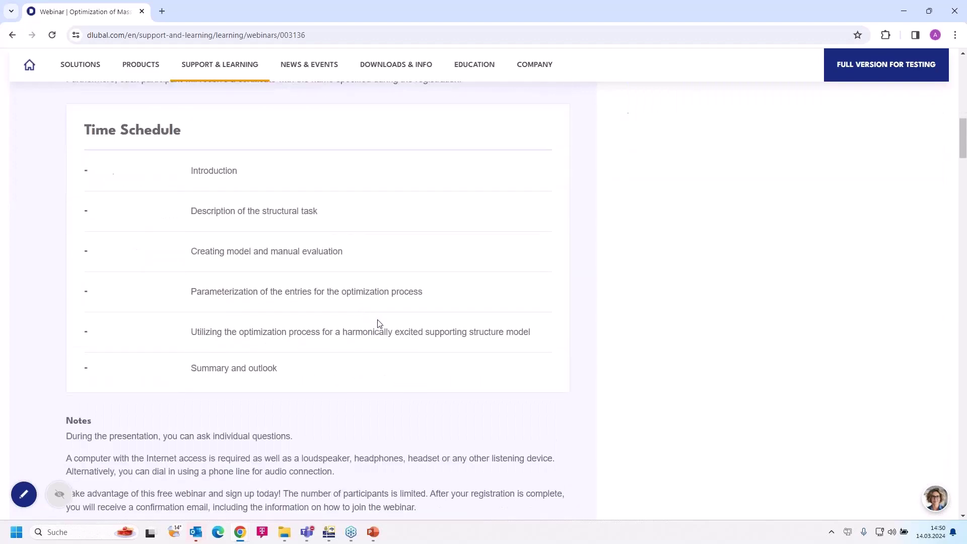
scroll(380, 323, "down", 10)
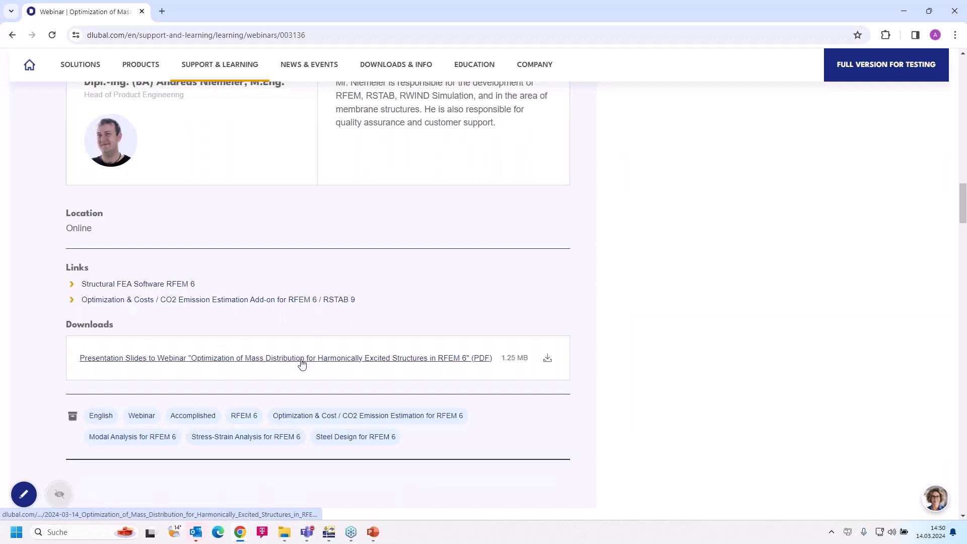
scroll(294, 359, "down", 2)
scroll(299, 358, "down", 15)
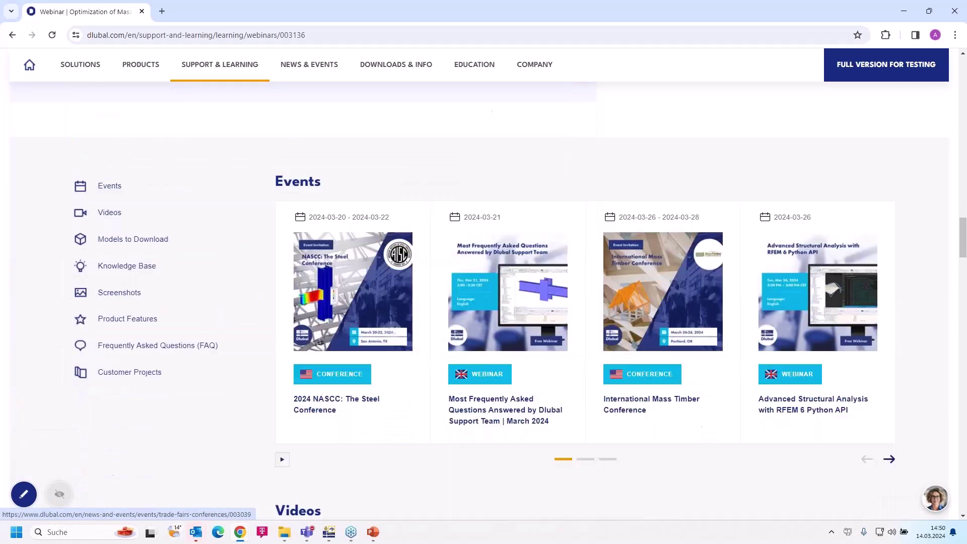